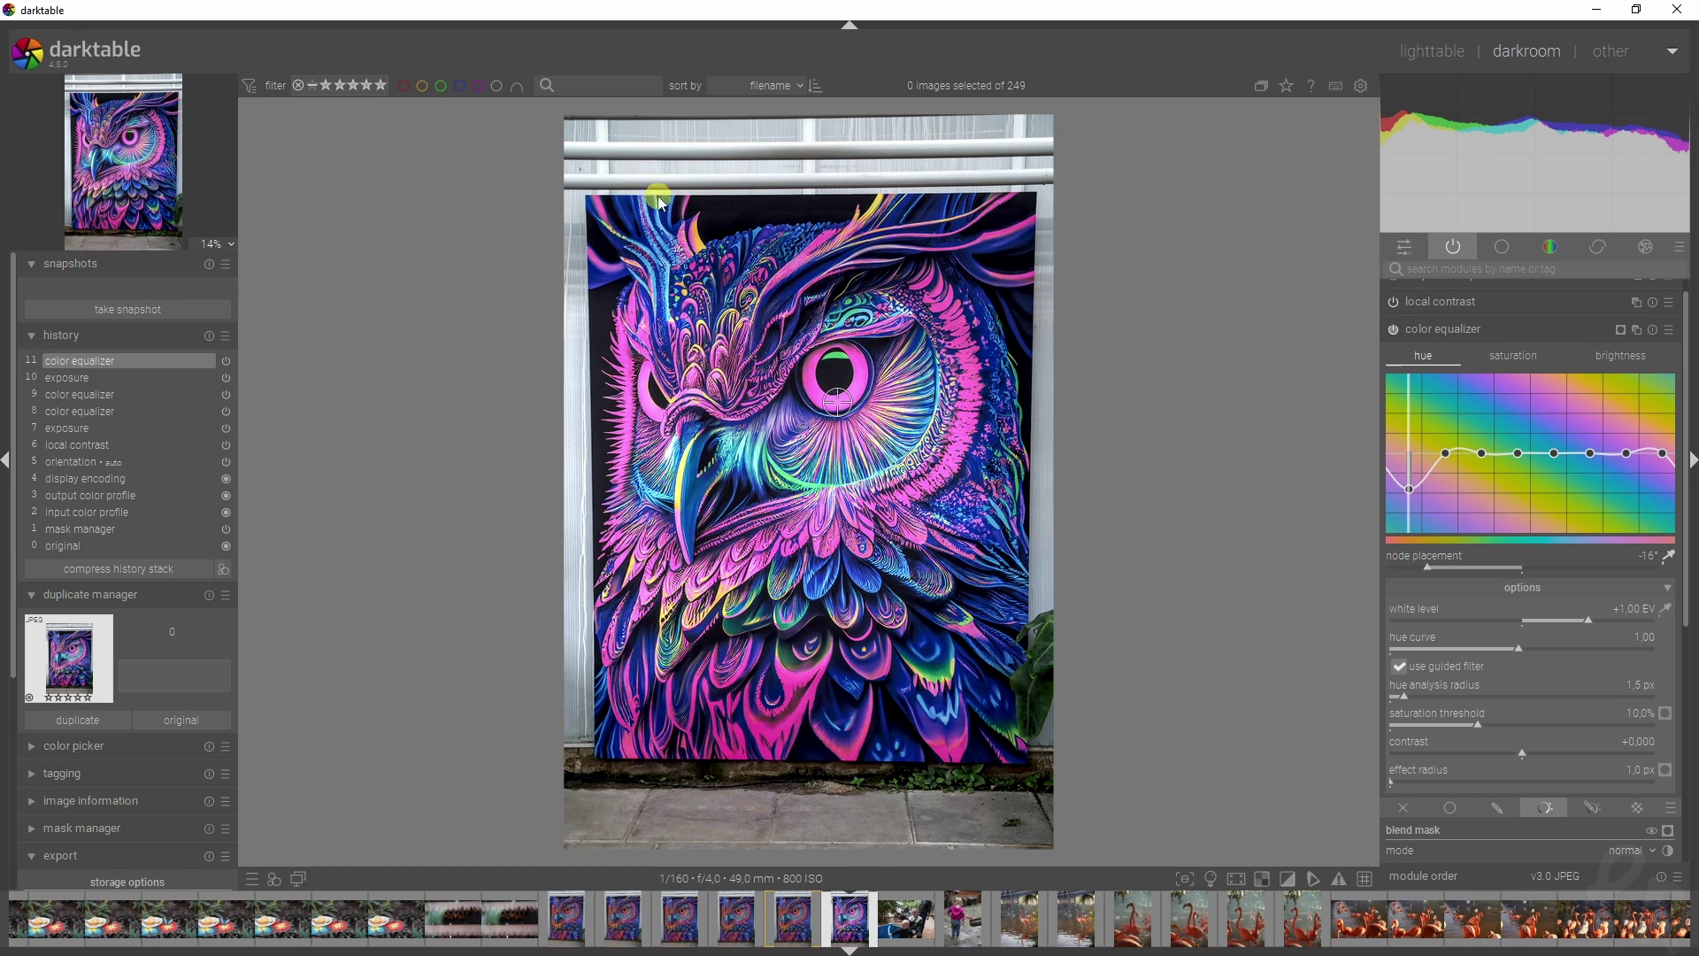
- Compare the owl photo with and without the color equalizer adjustment
left_click(1392, 330)
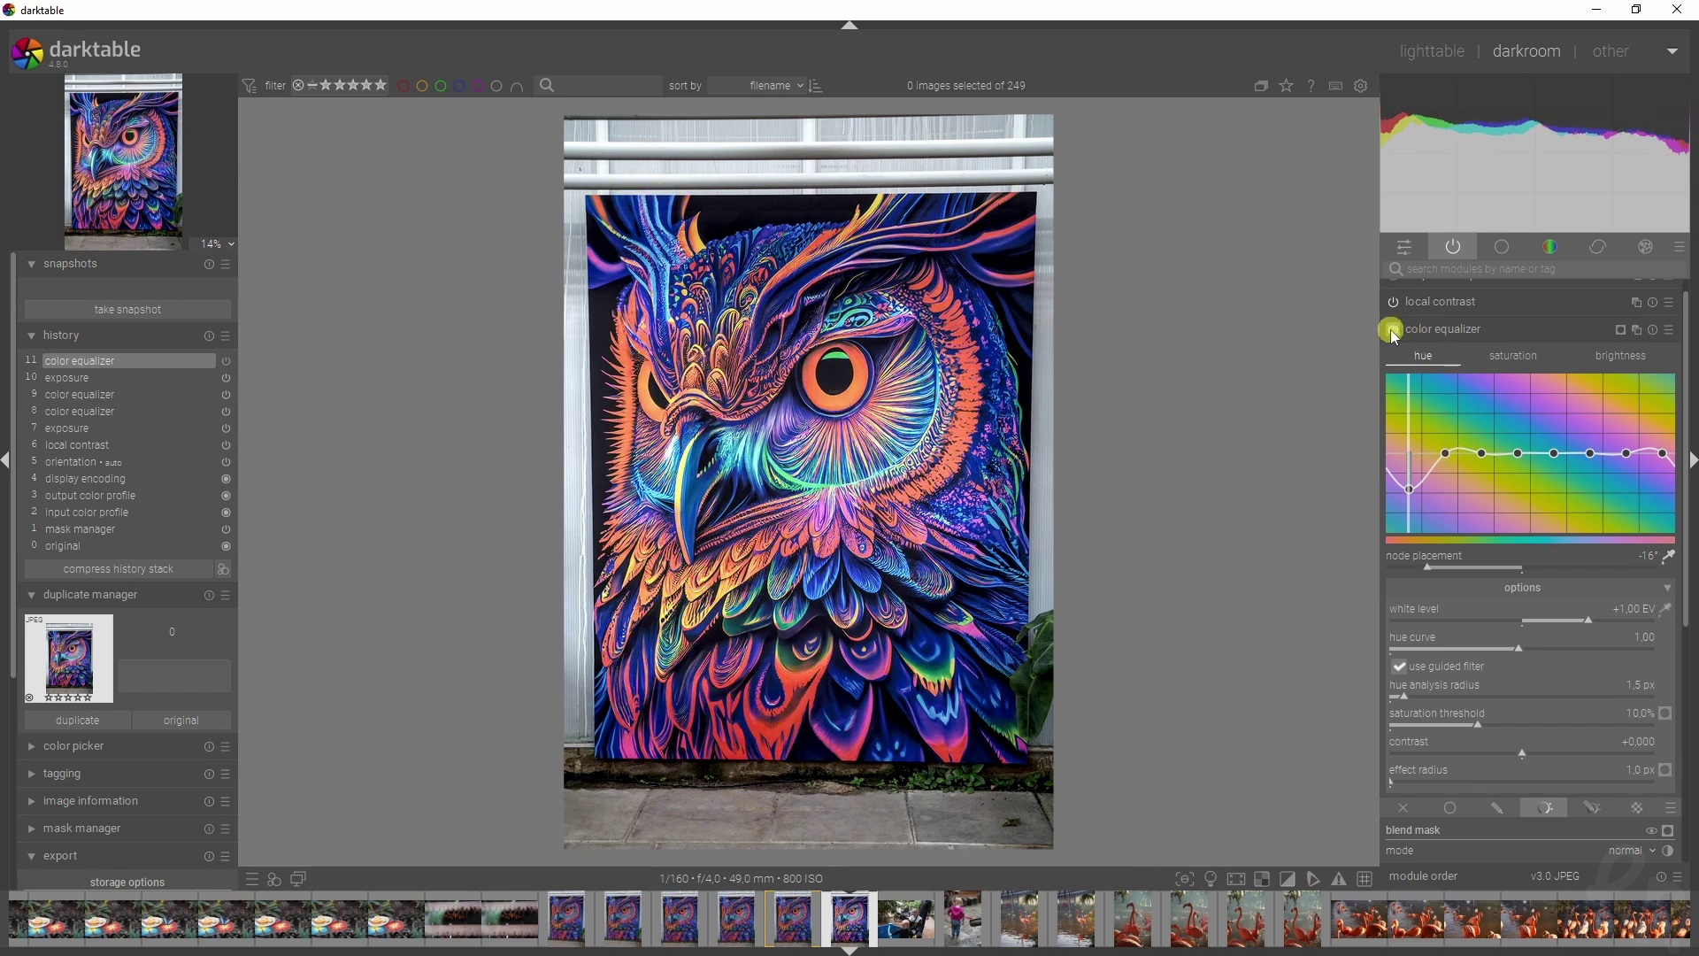
left_click(1392, 331)
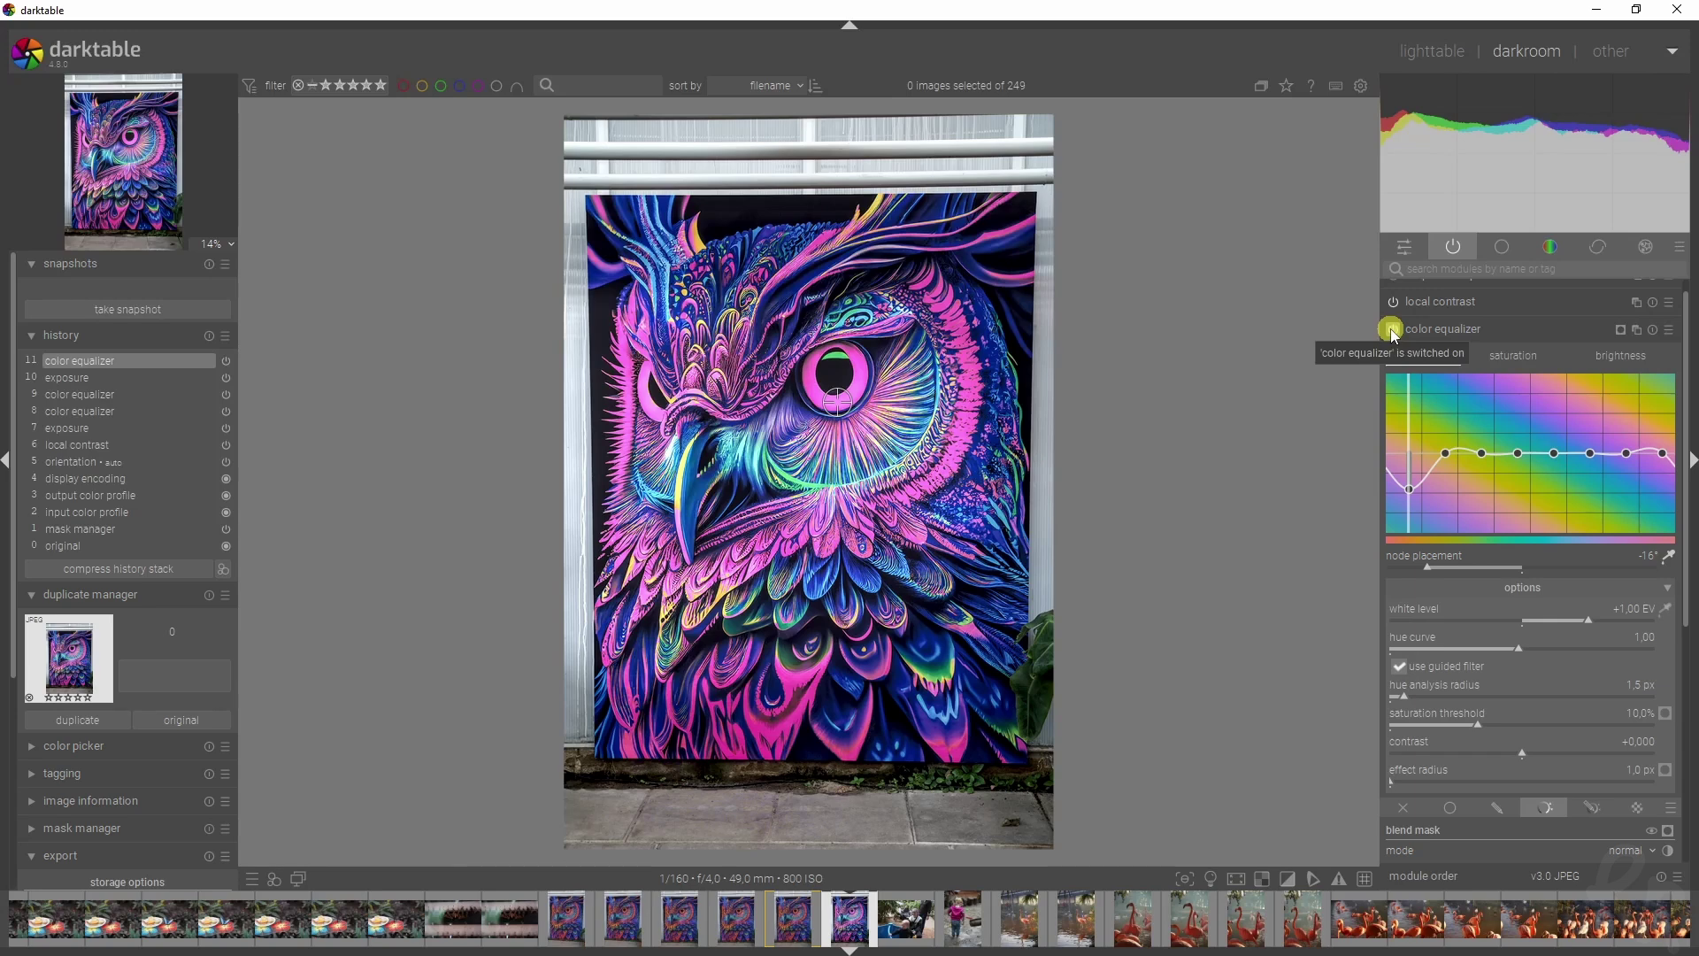
left_click(1393, 331)
left_click(1395, 330)
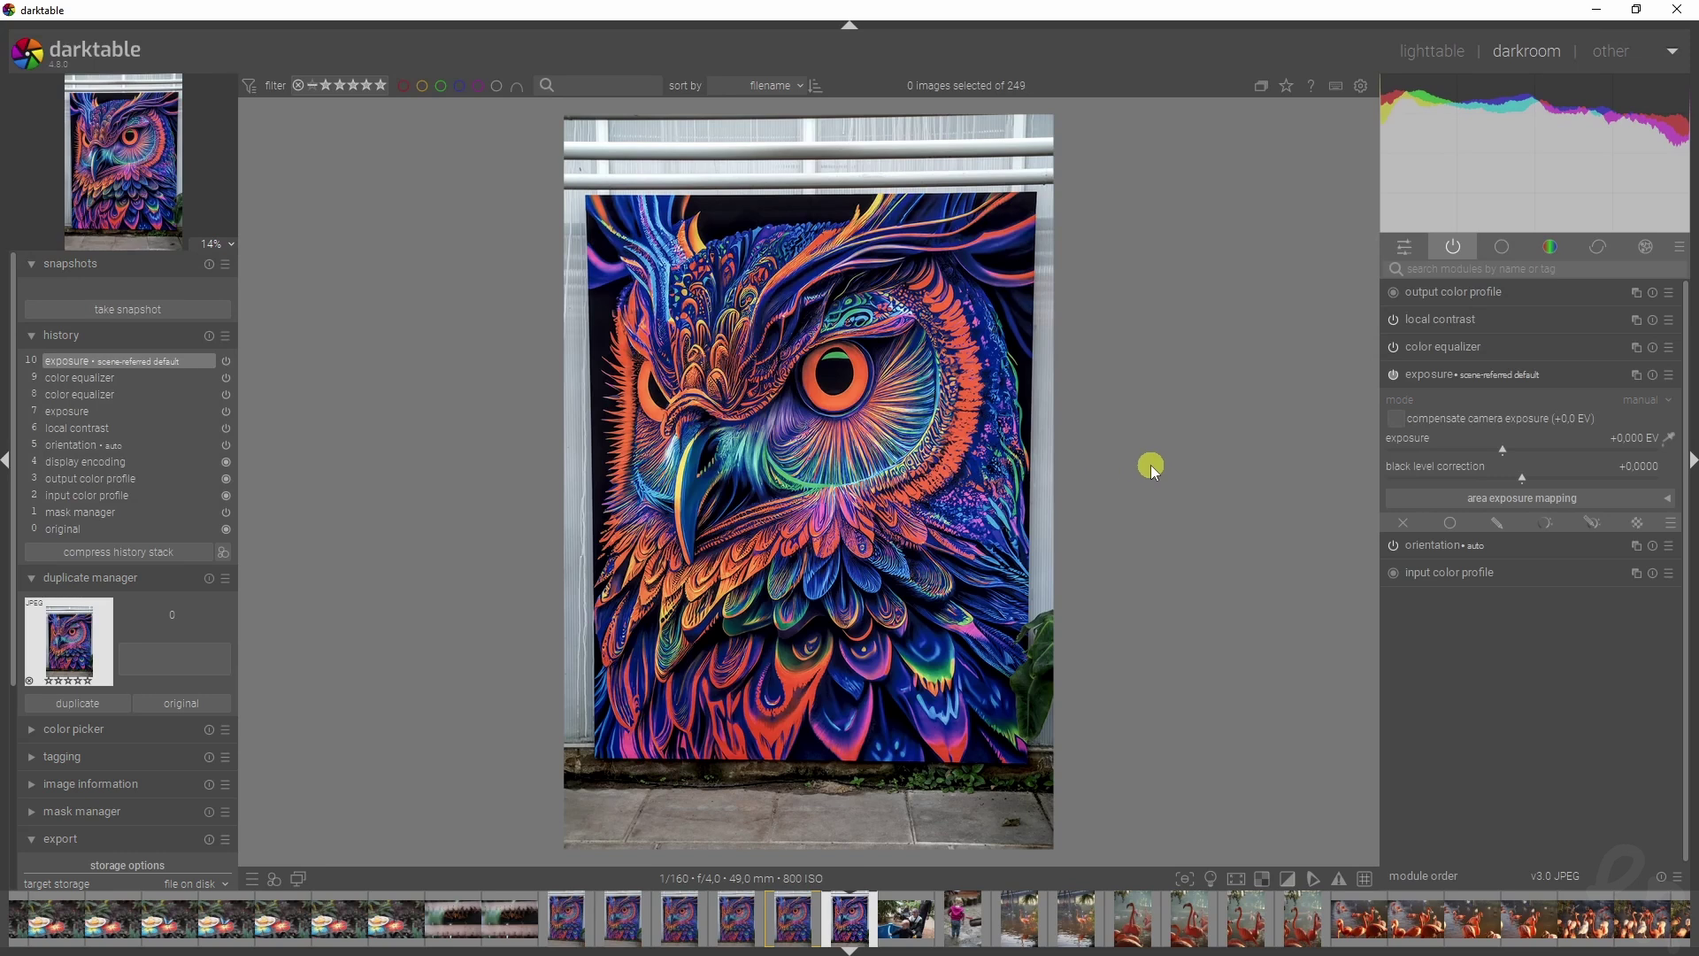
- Enable a drawn mask for the exposure module
left_click(1499, 375)
left_click(1517, 375)
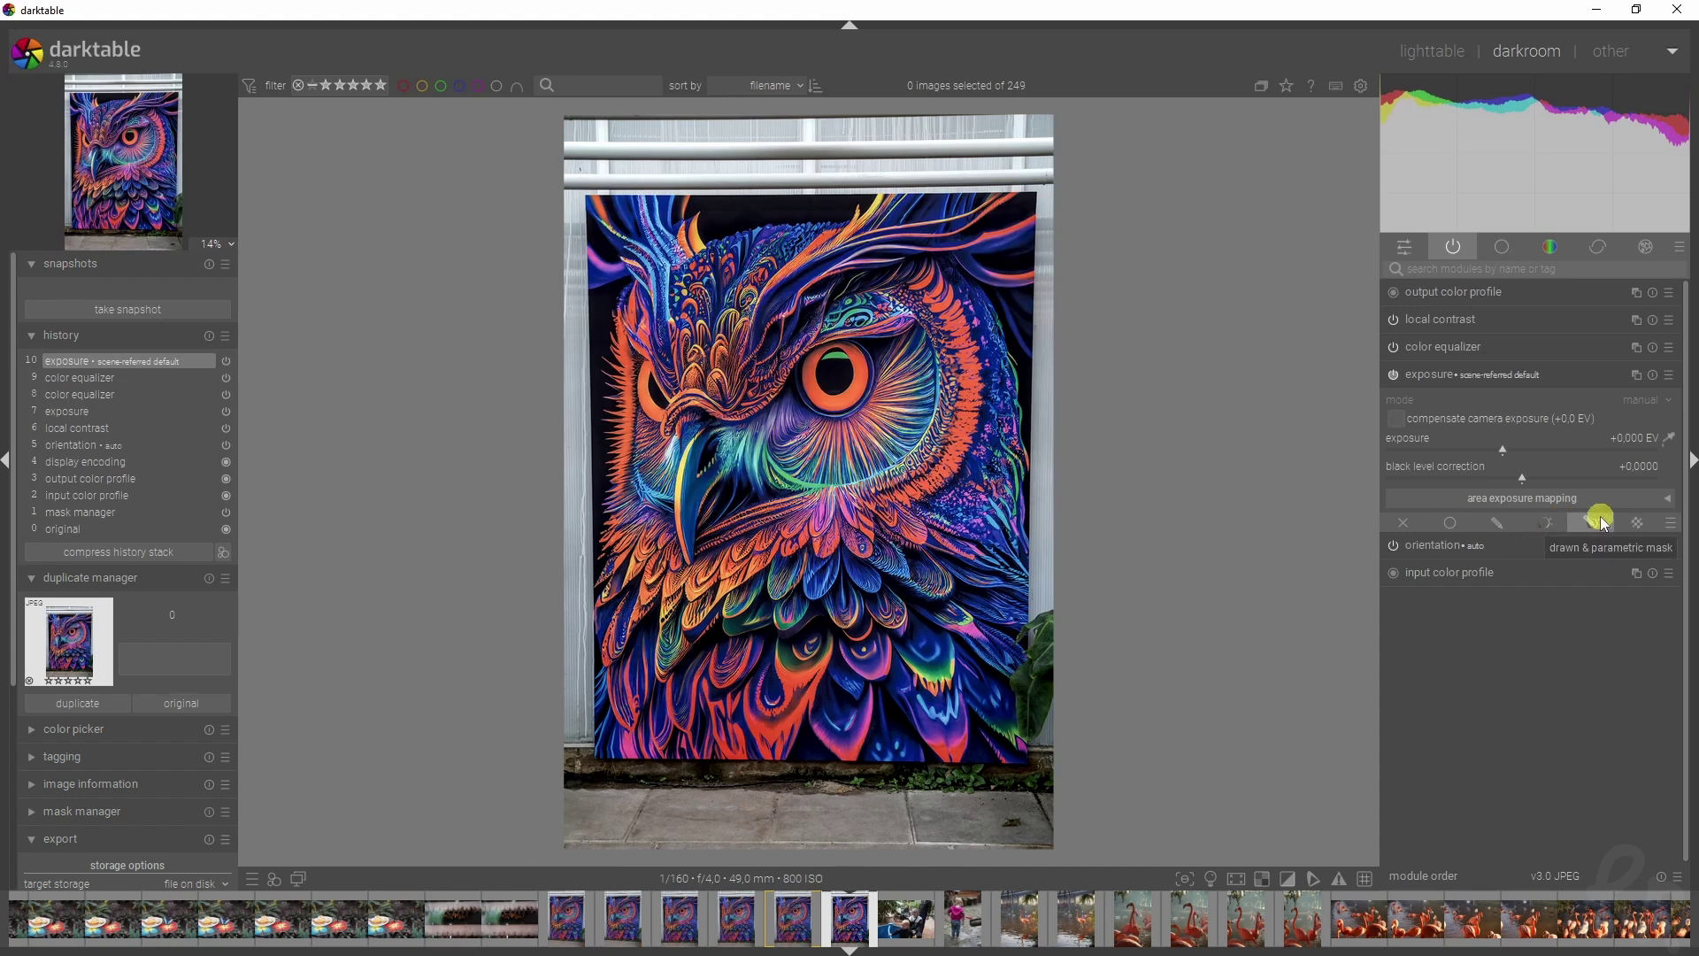
left_click(1503, 522)
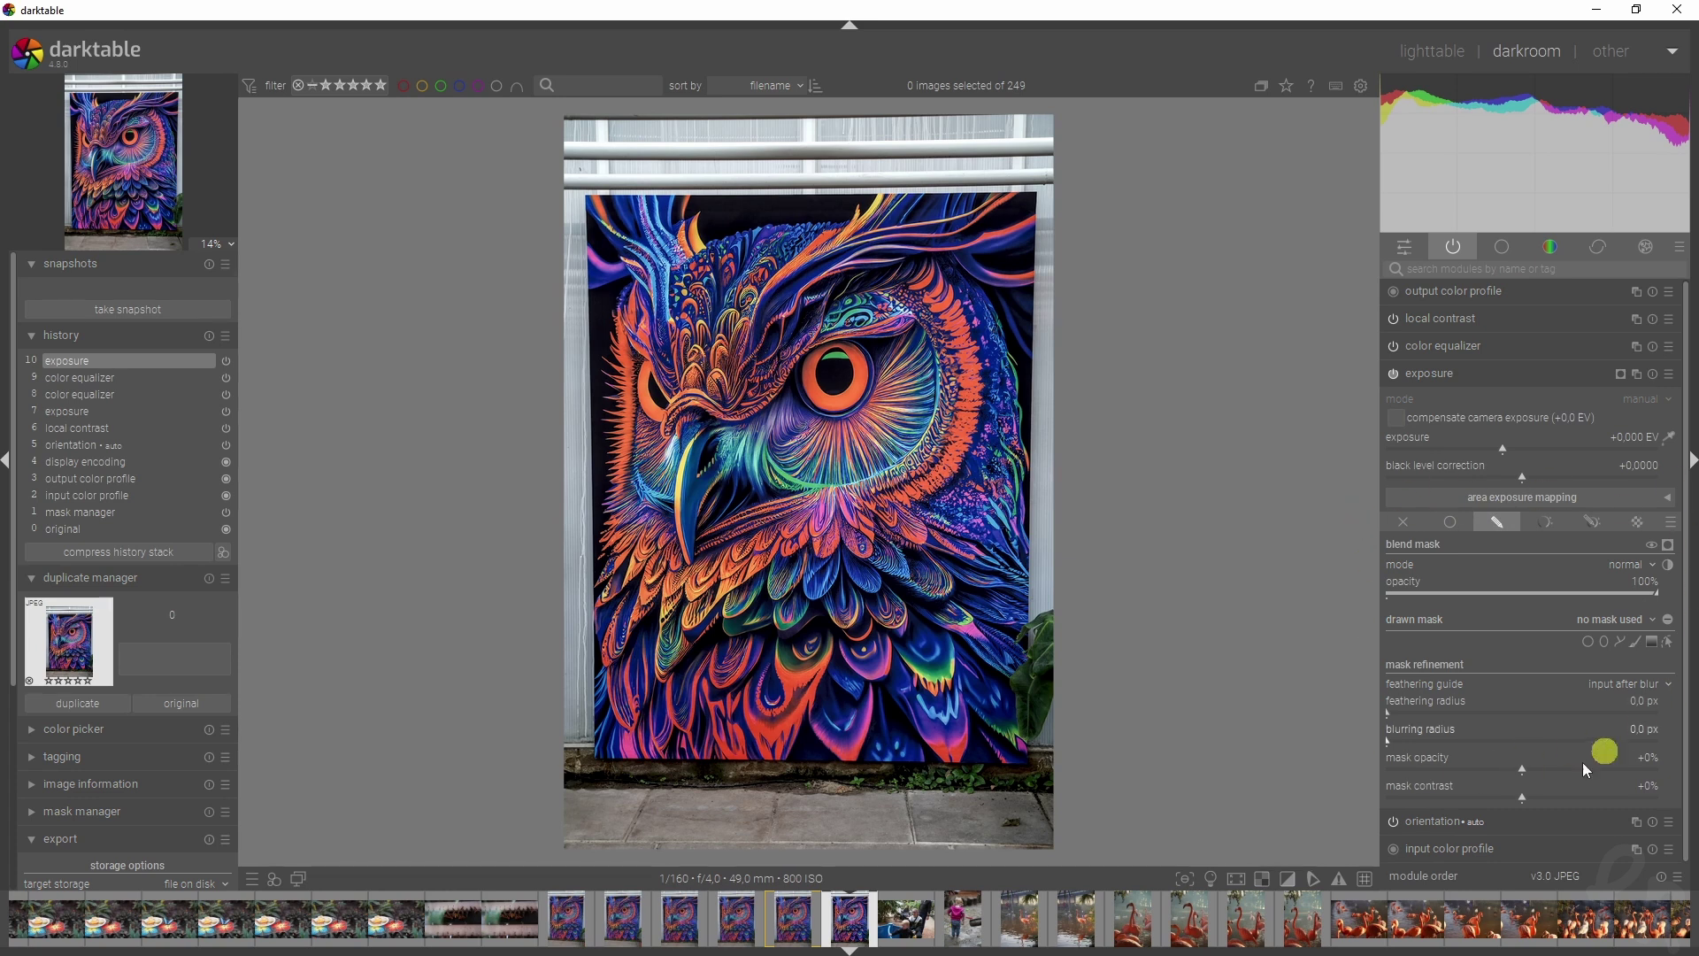
- Check the blend mask overlay and the list of existing shapes available for the exposure module's drawn mask
left_click(1671, 545)
left_click(1669, 545)
left_click(1670, 545)
left_click(1669, 545)
left_click(1492, 529)
left_click(1565, 619)
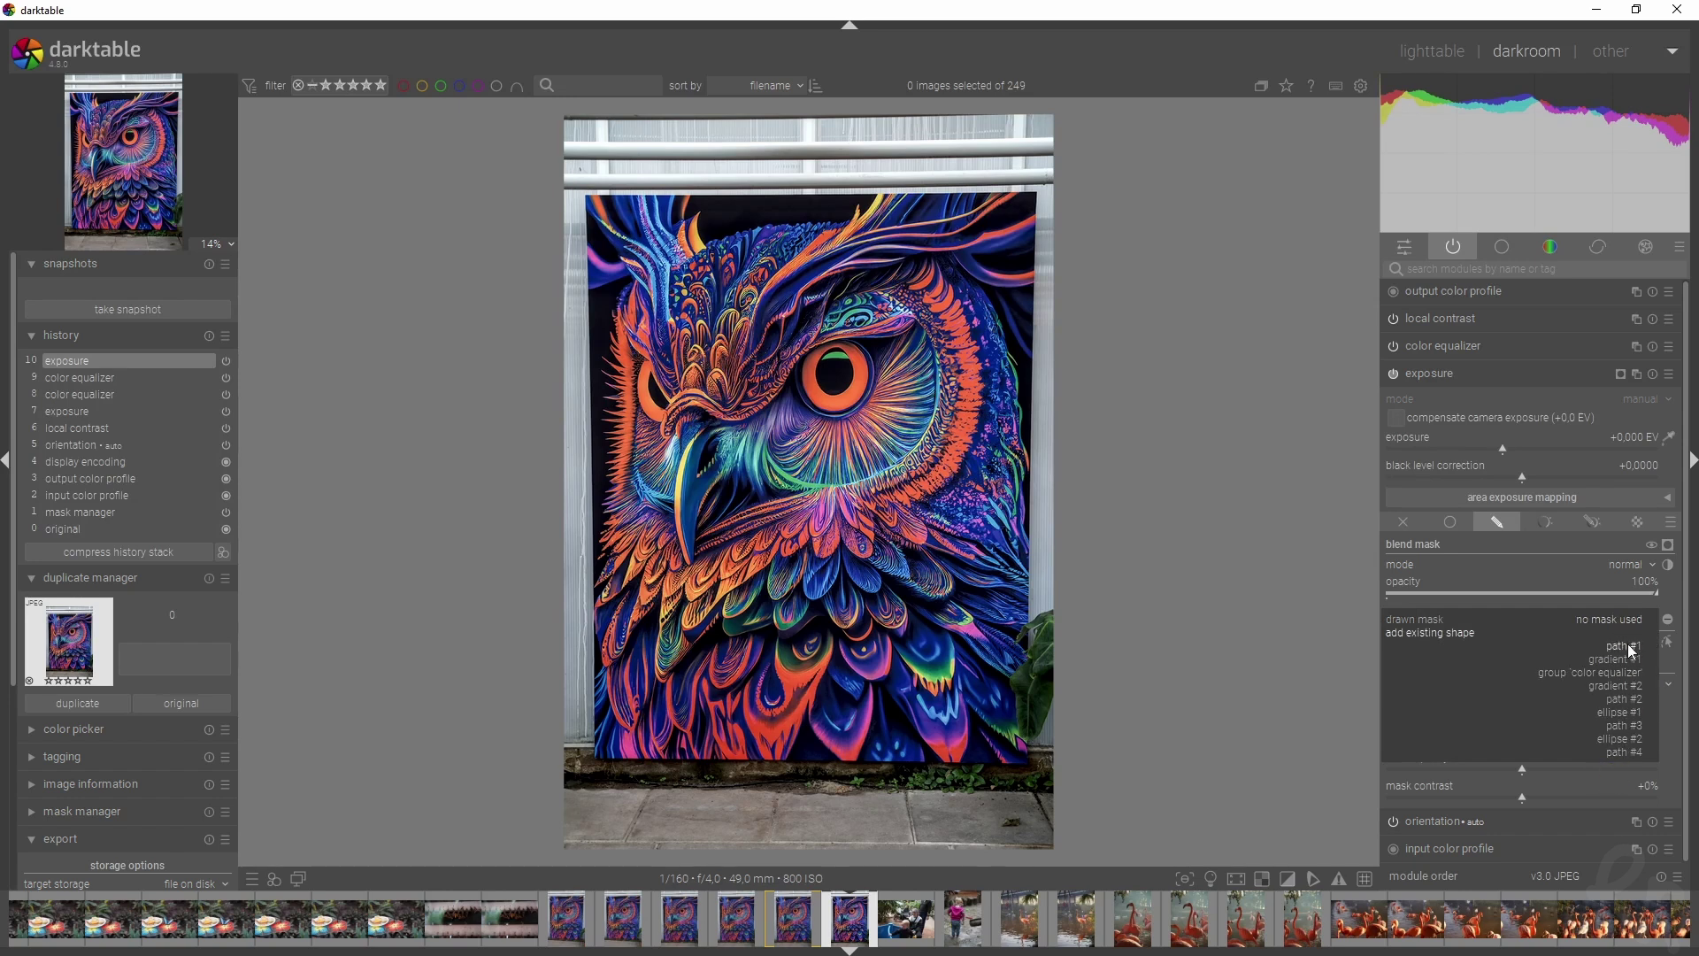
left_click(1573, 766)
left_click(1618, 648)
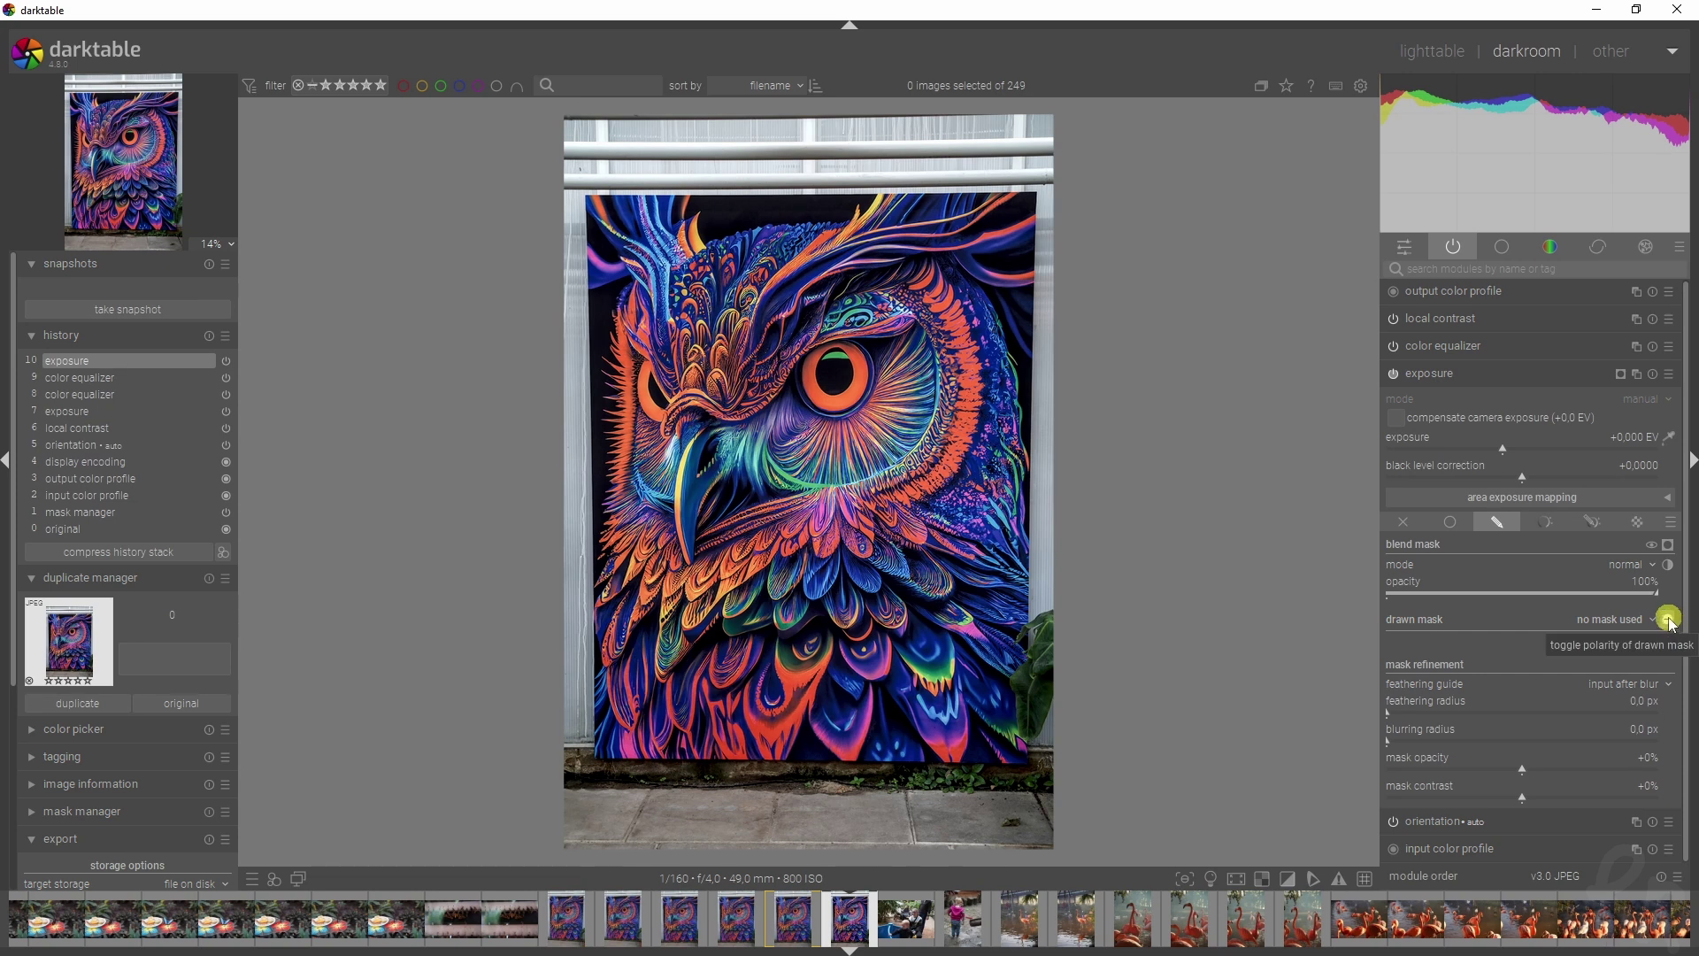
- Paint a brush mask across the owl's lower face and display the mask overlay
left_click(1635, 641)
left_click_drag(751, 471, 690, 500)
left_click(1668, 546)
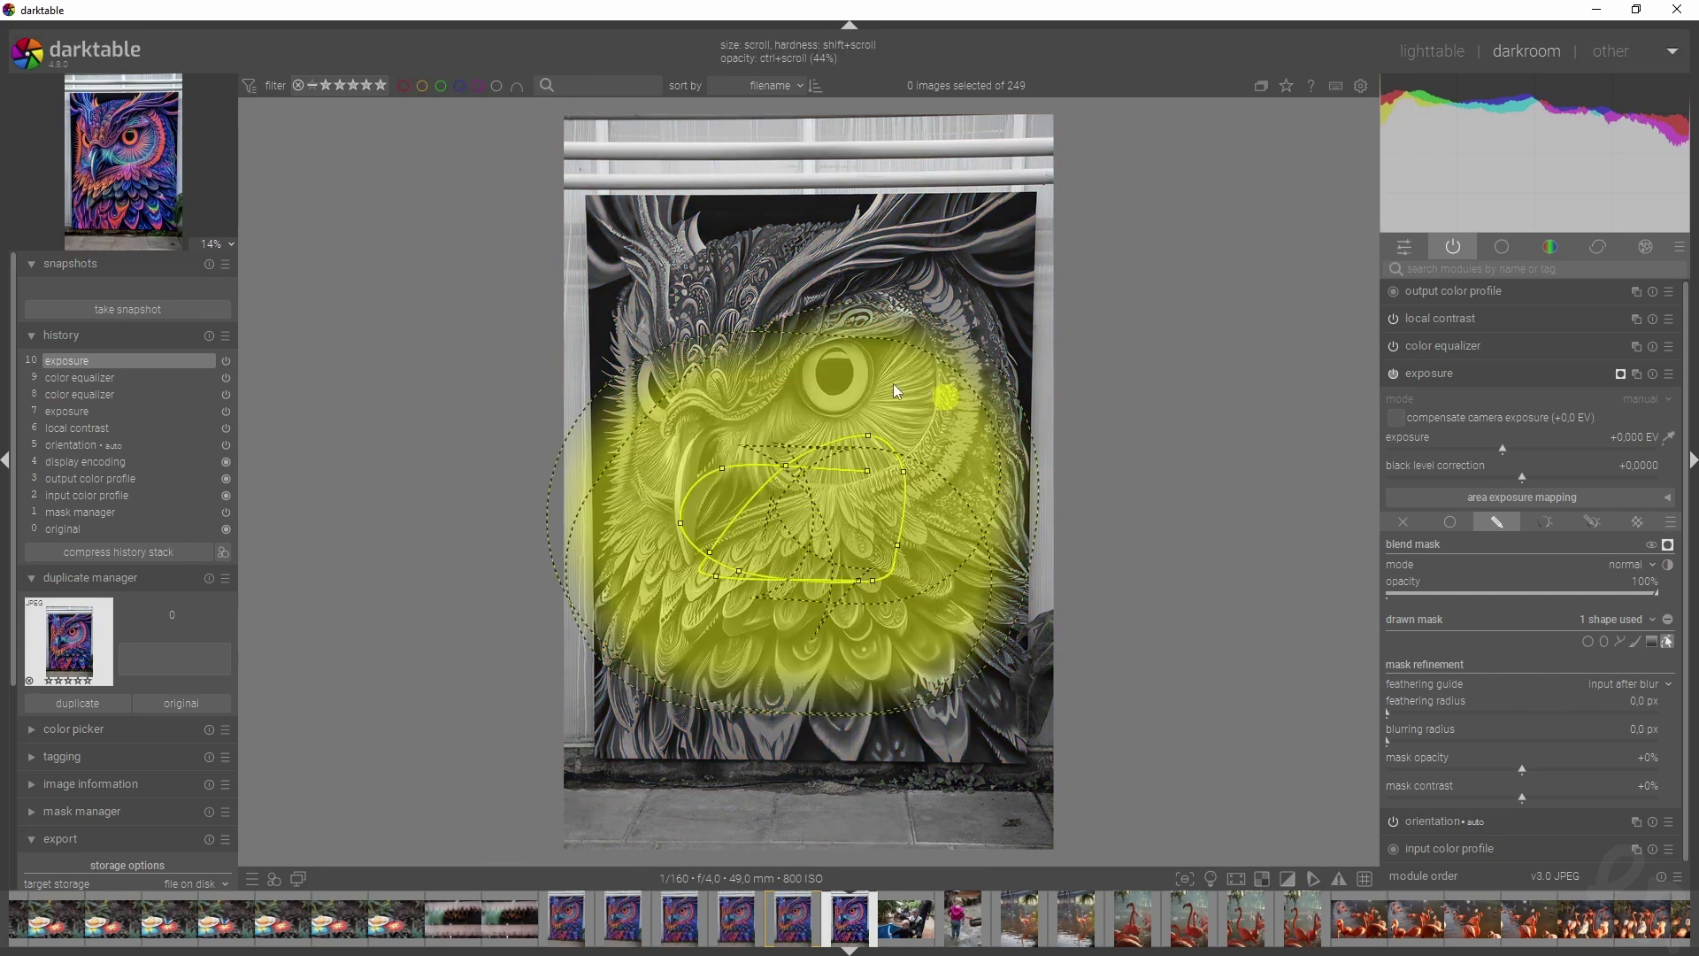
- Invert the drawn mask's polarity, then try a mask opacity of -67% and reset it
left_click(1670, 622)
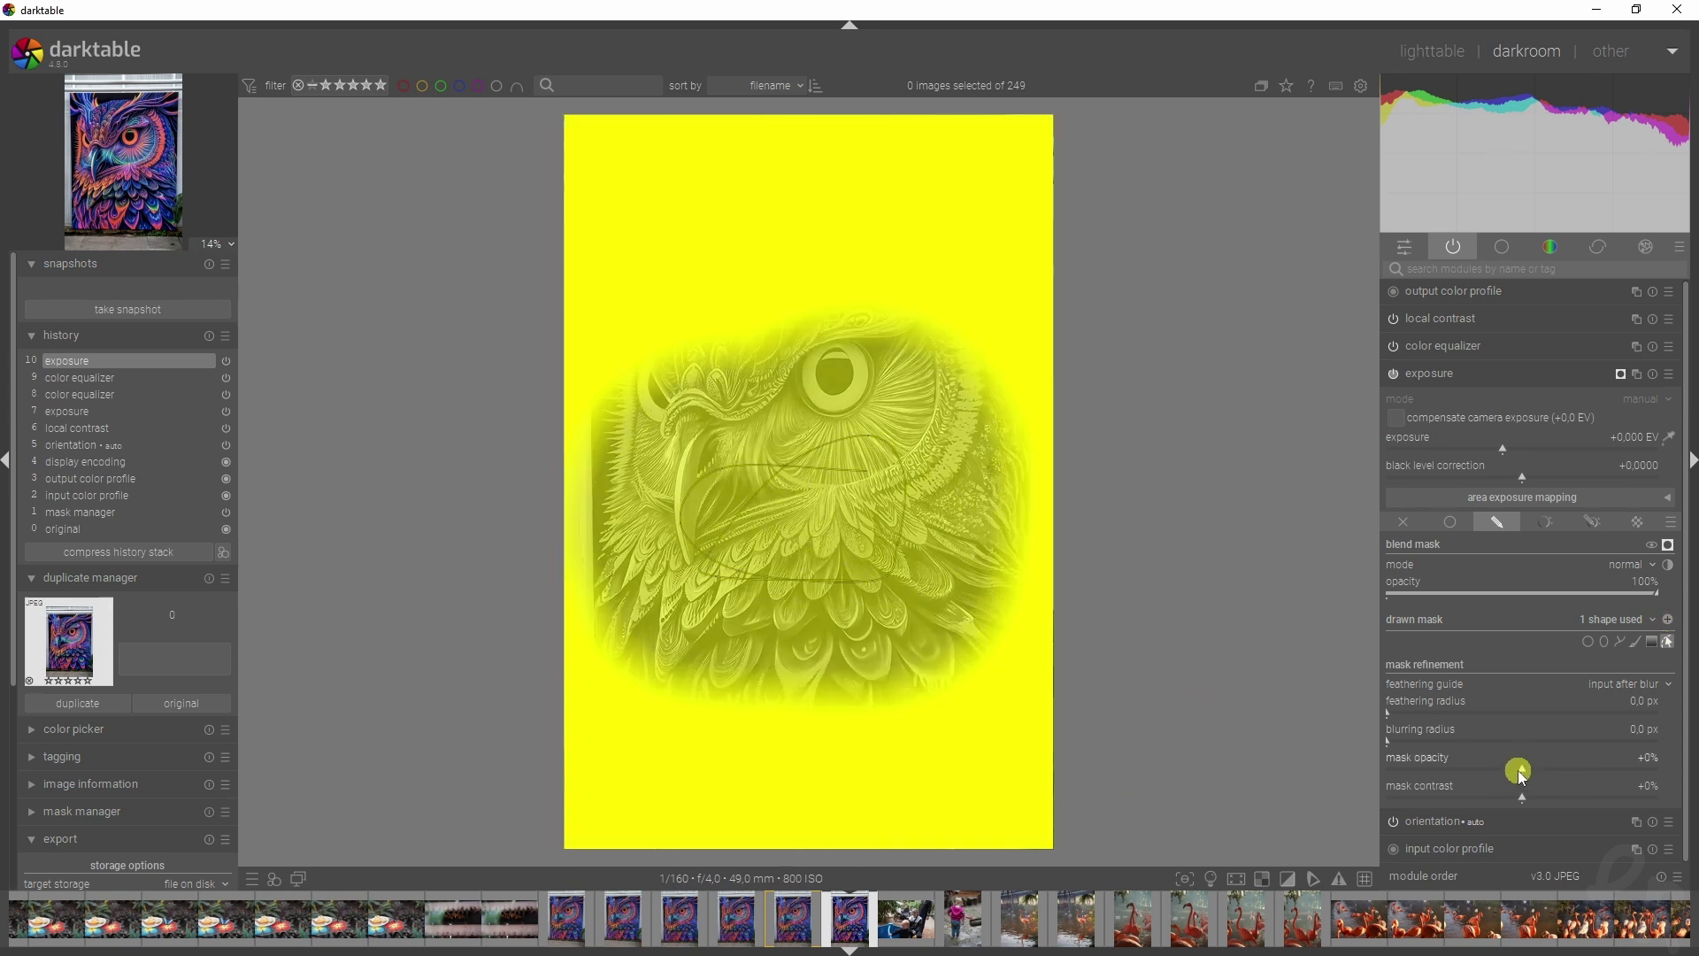
left_click_drag(1518, 768, 1436, 770)
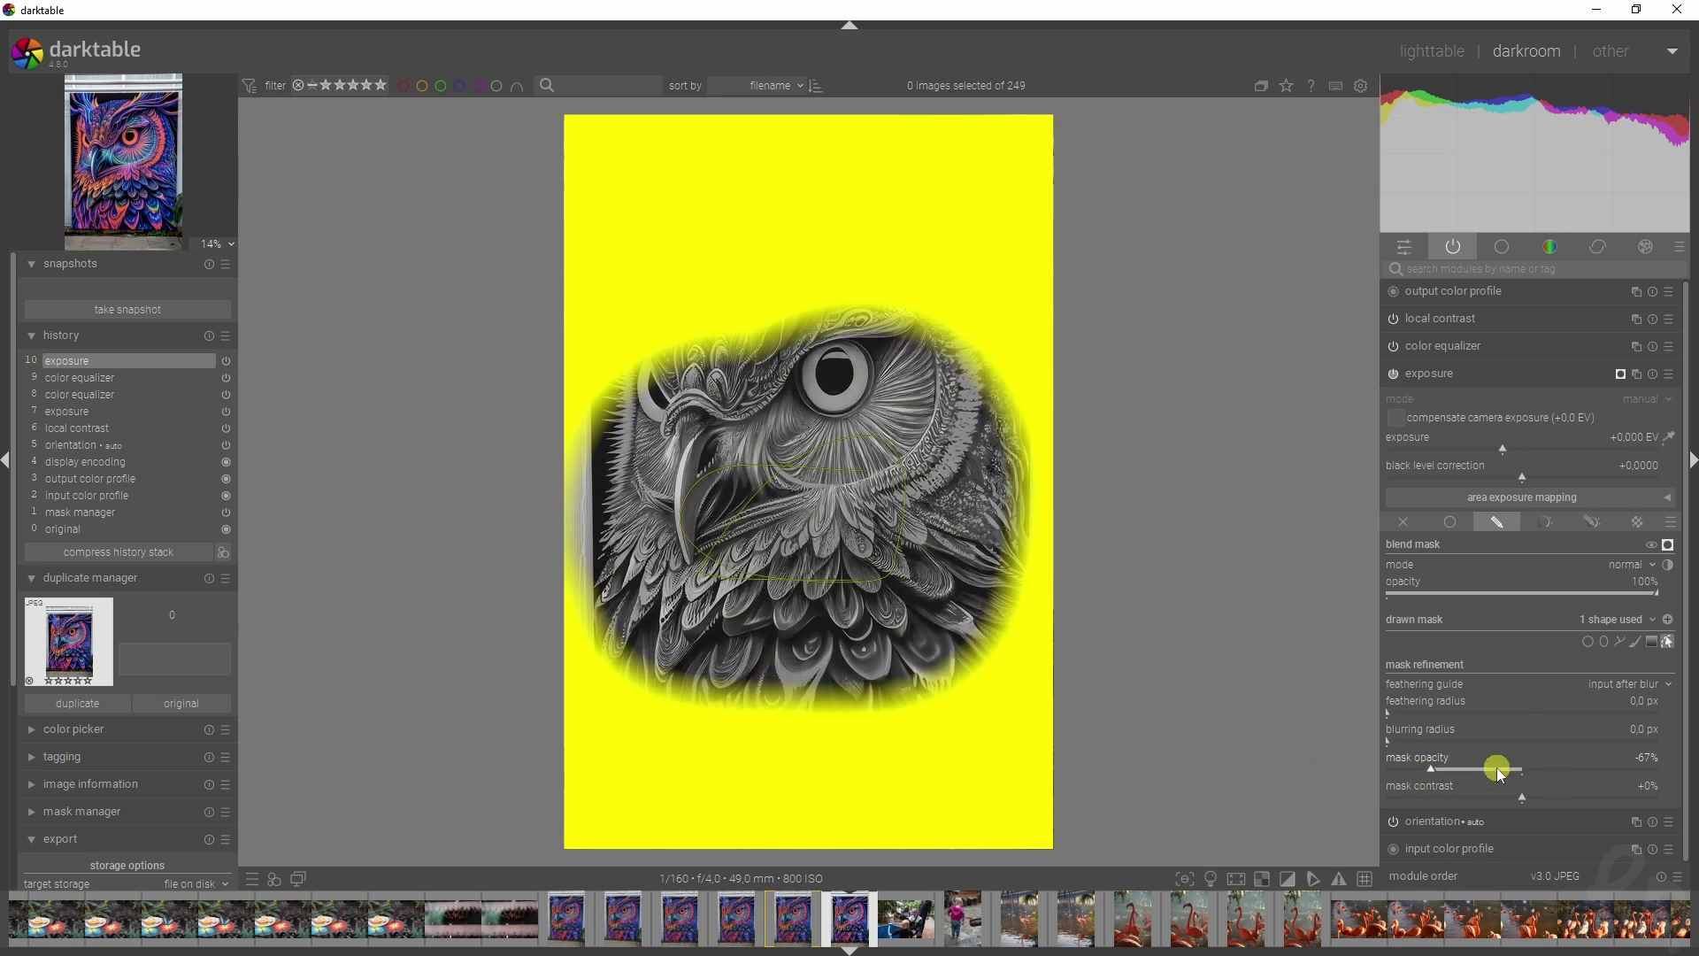
double_click(1502, 770)
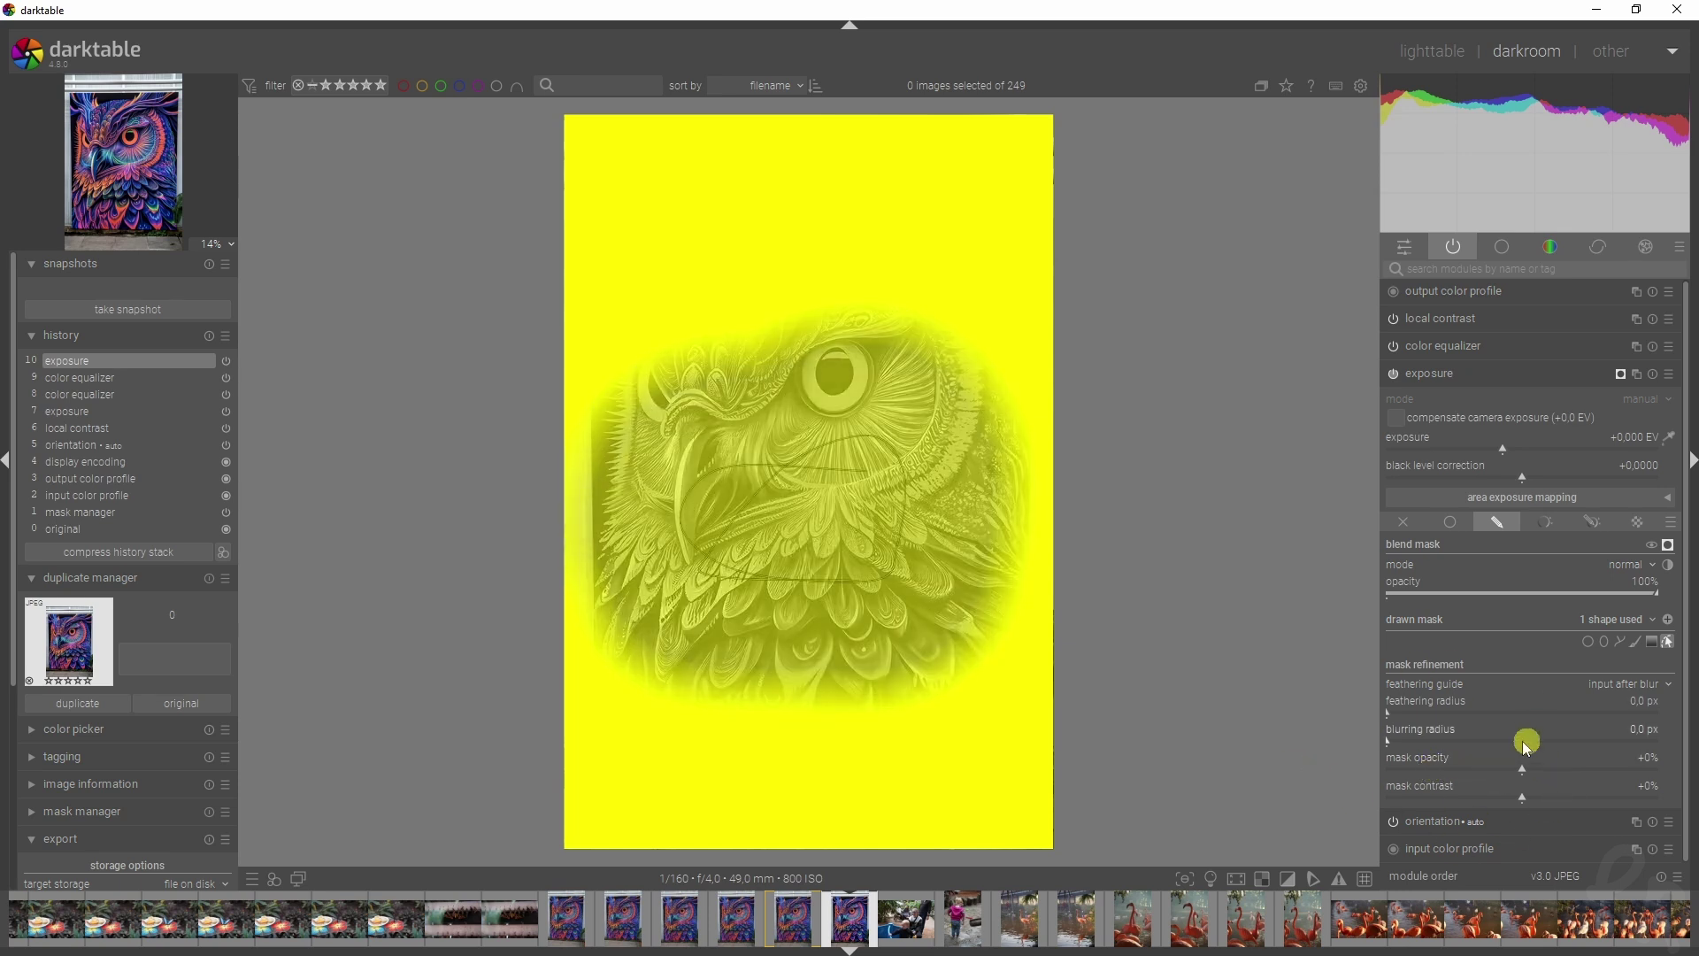
- Hide the mask overlay and remove the brush shape from the image
left_click(1668, 544)
left_click(1667, 642)
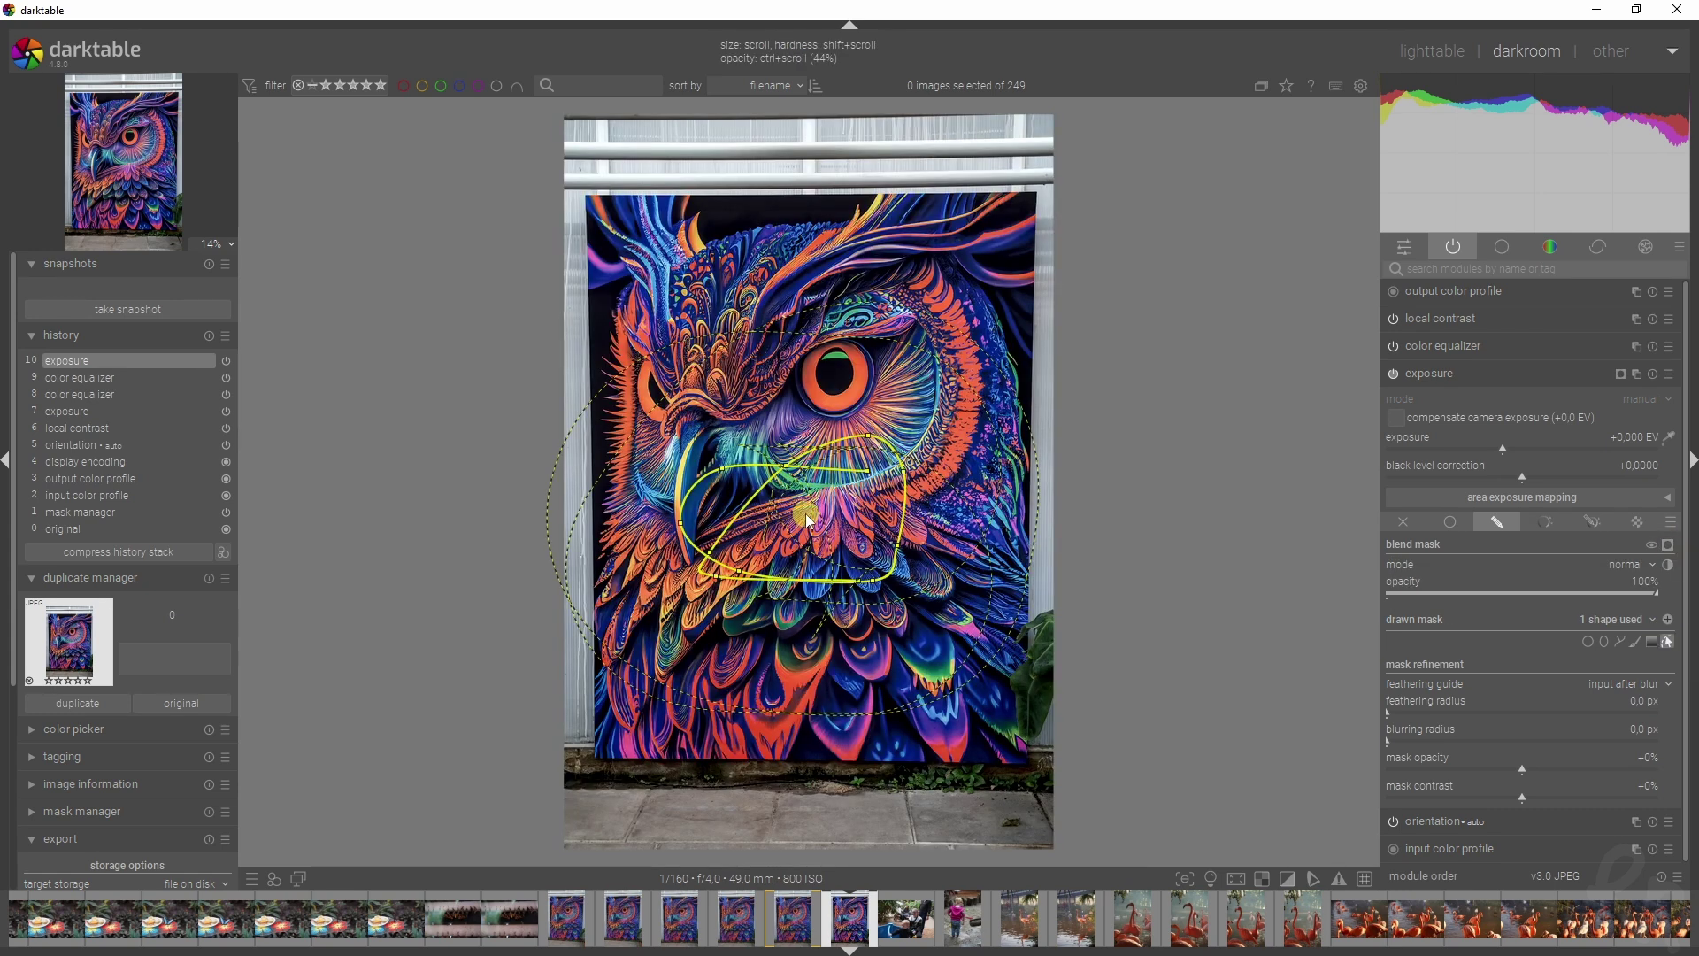
right_click(810, 522)
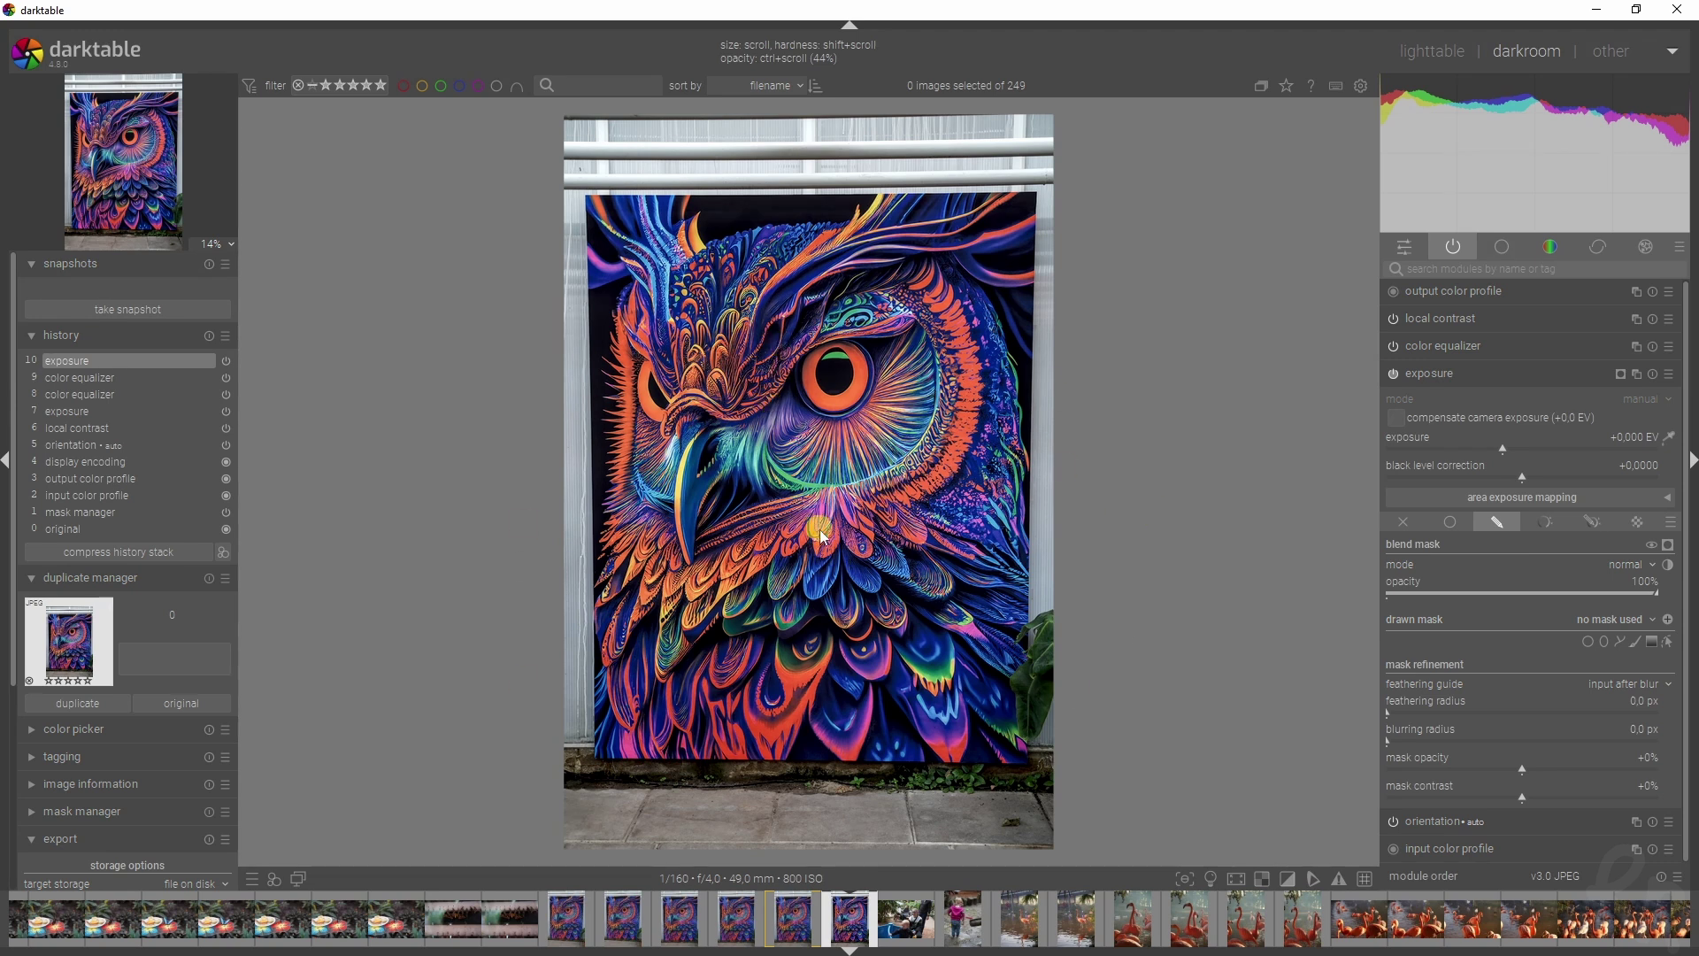
- Try a circle mask around the owl's large eye with an adjusted feather border, and remove it
left_click(1591, 643)
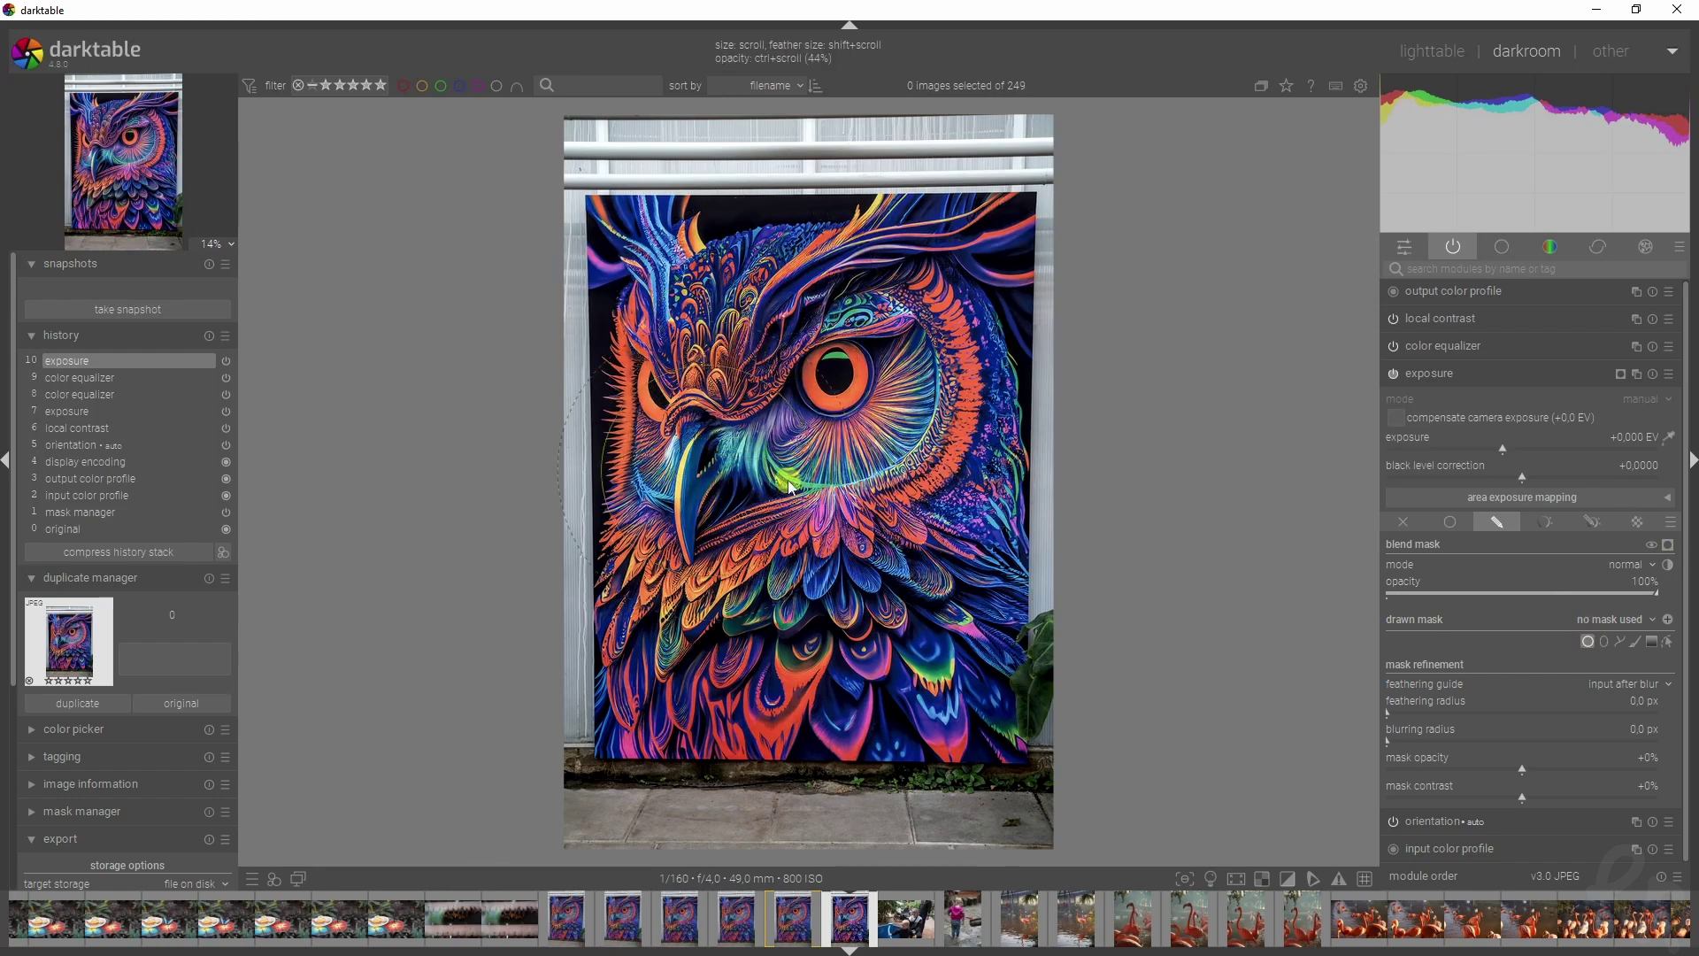
left_click(841, 430)
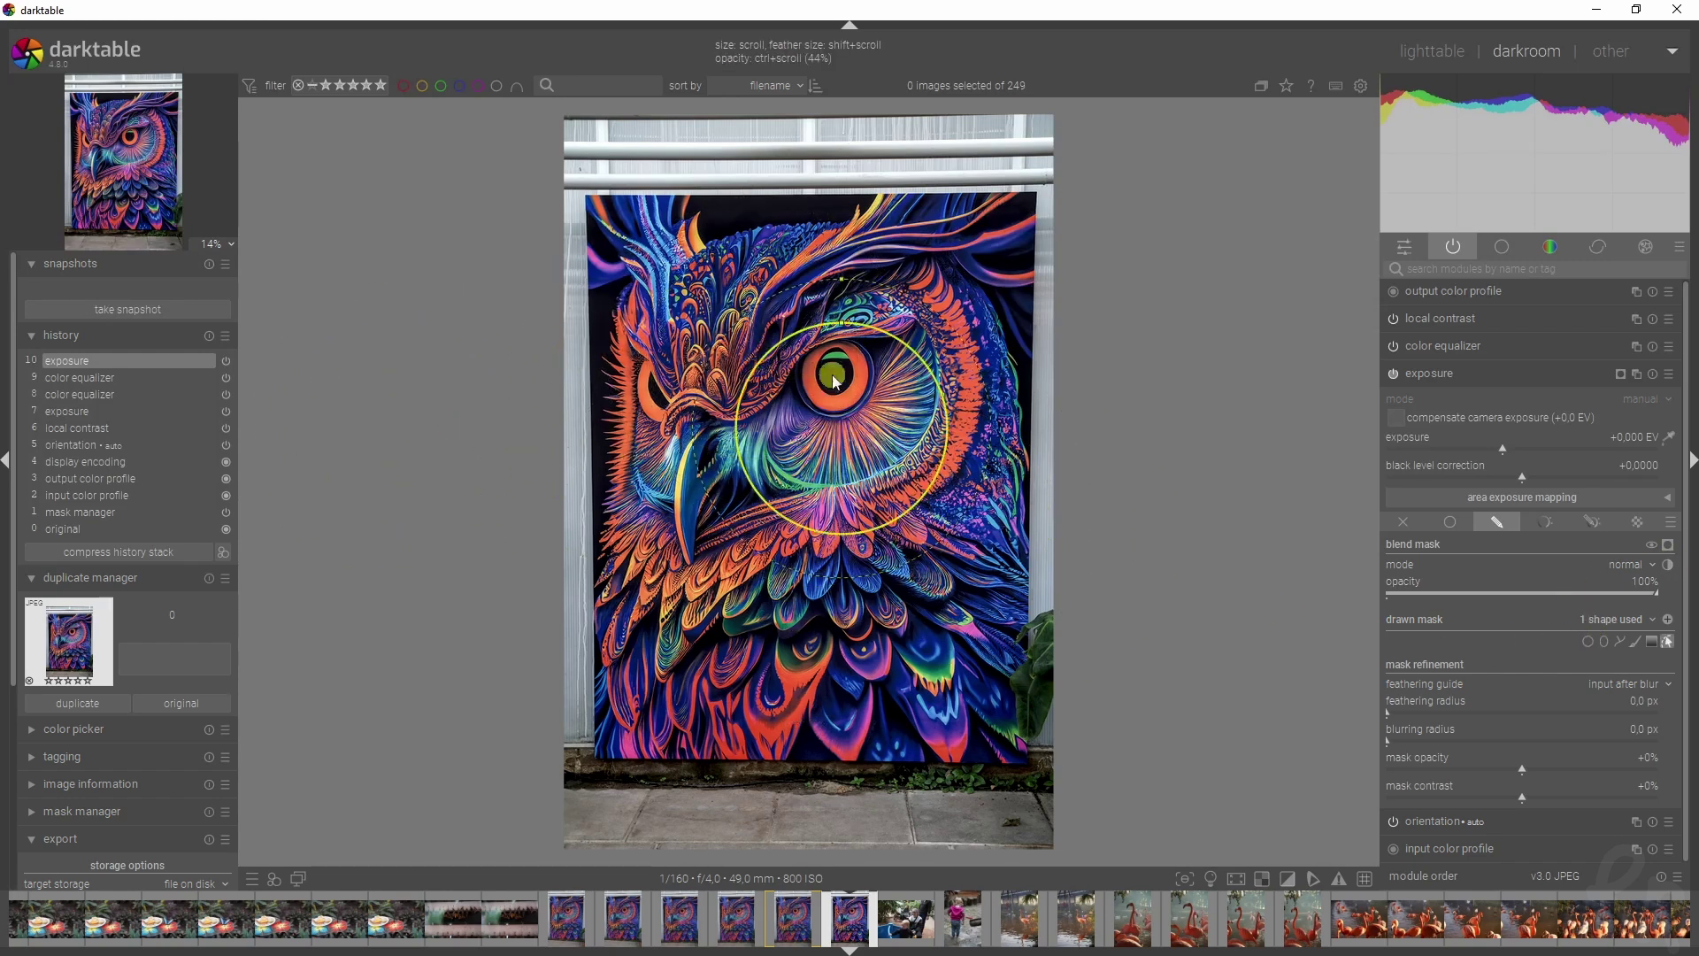
left_click_drag(845, 333, 854, 263)
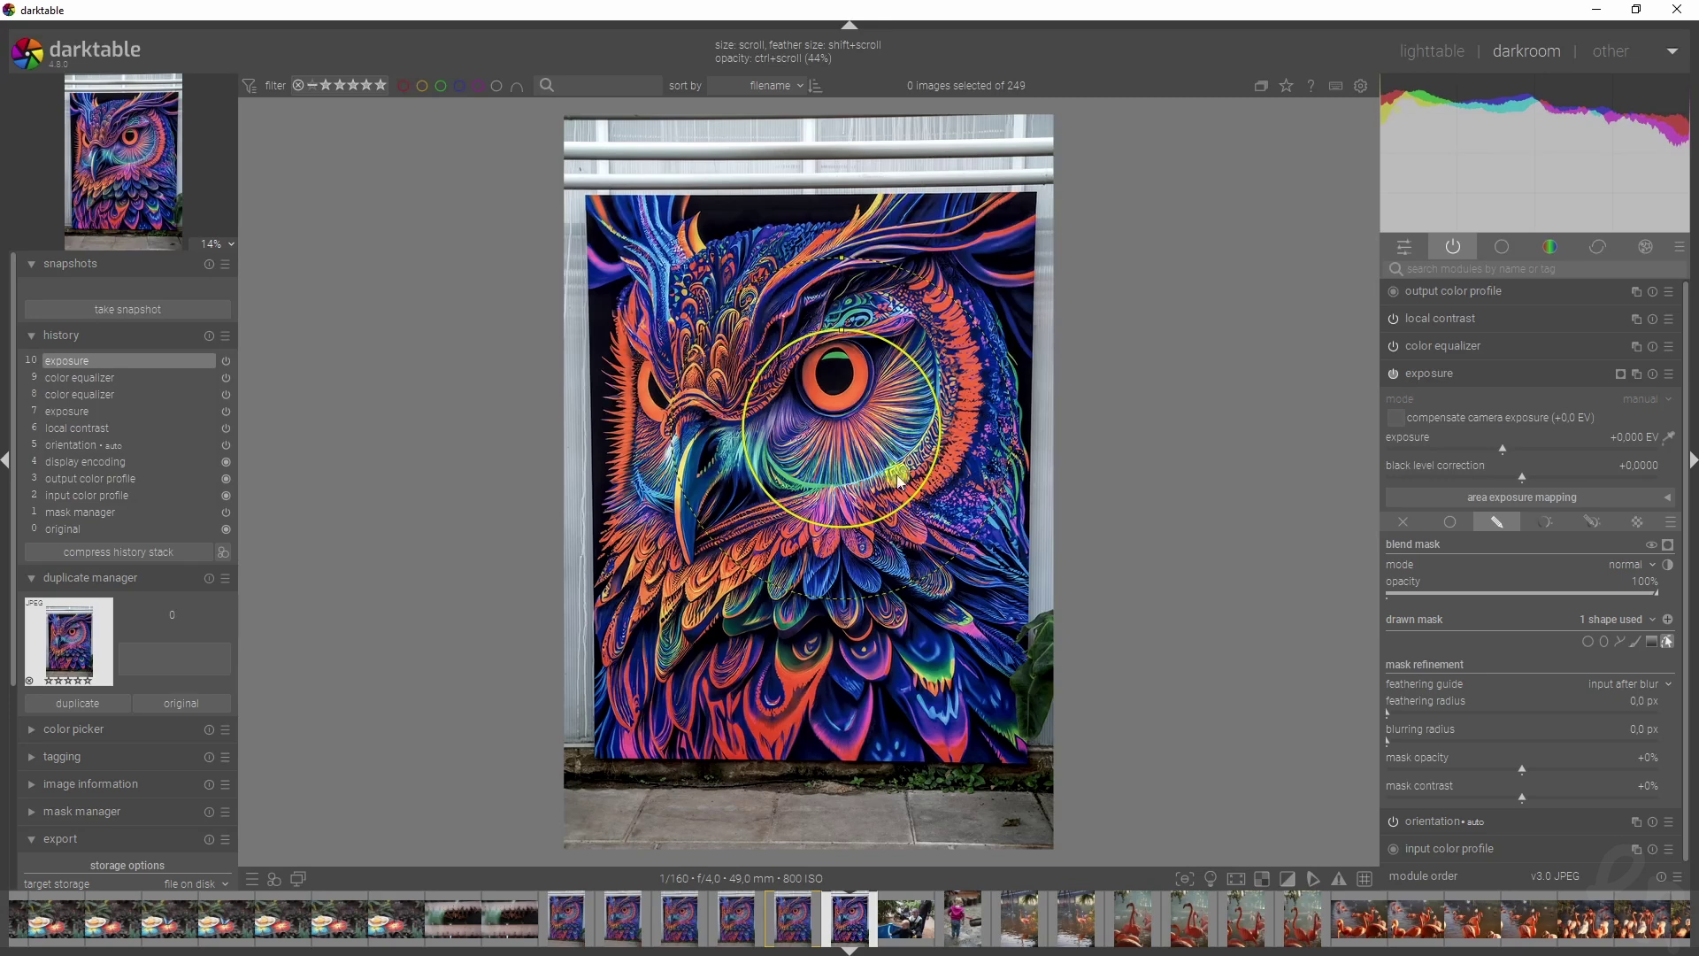
right_click(830, 422)
- Try an ellipse mask below the owl's large eye, made shorter and given a wider feather with the overlay shown, and remove it
left_click(1604, 641)
left_click(825, 498)
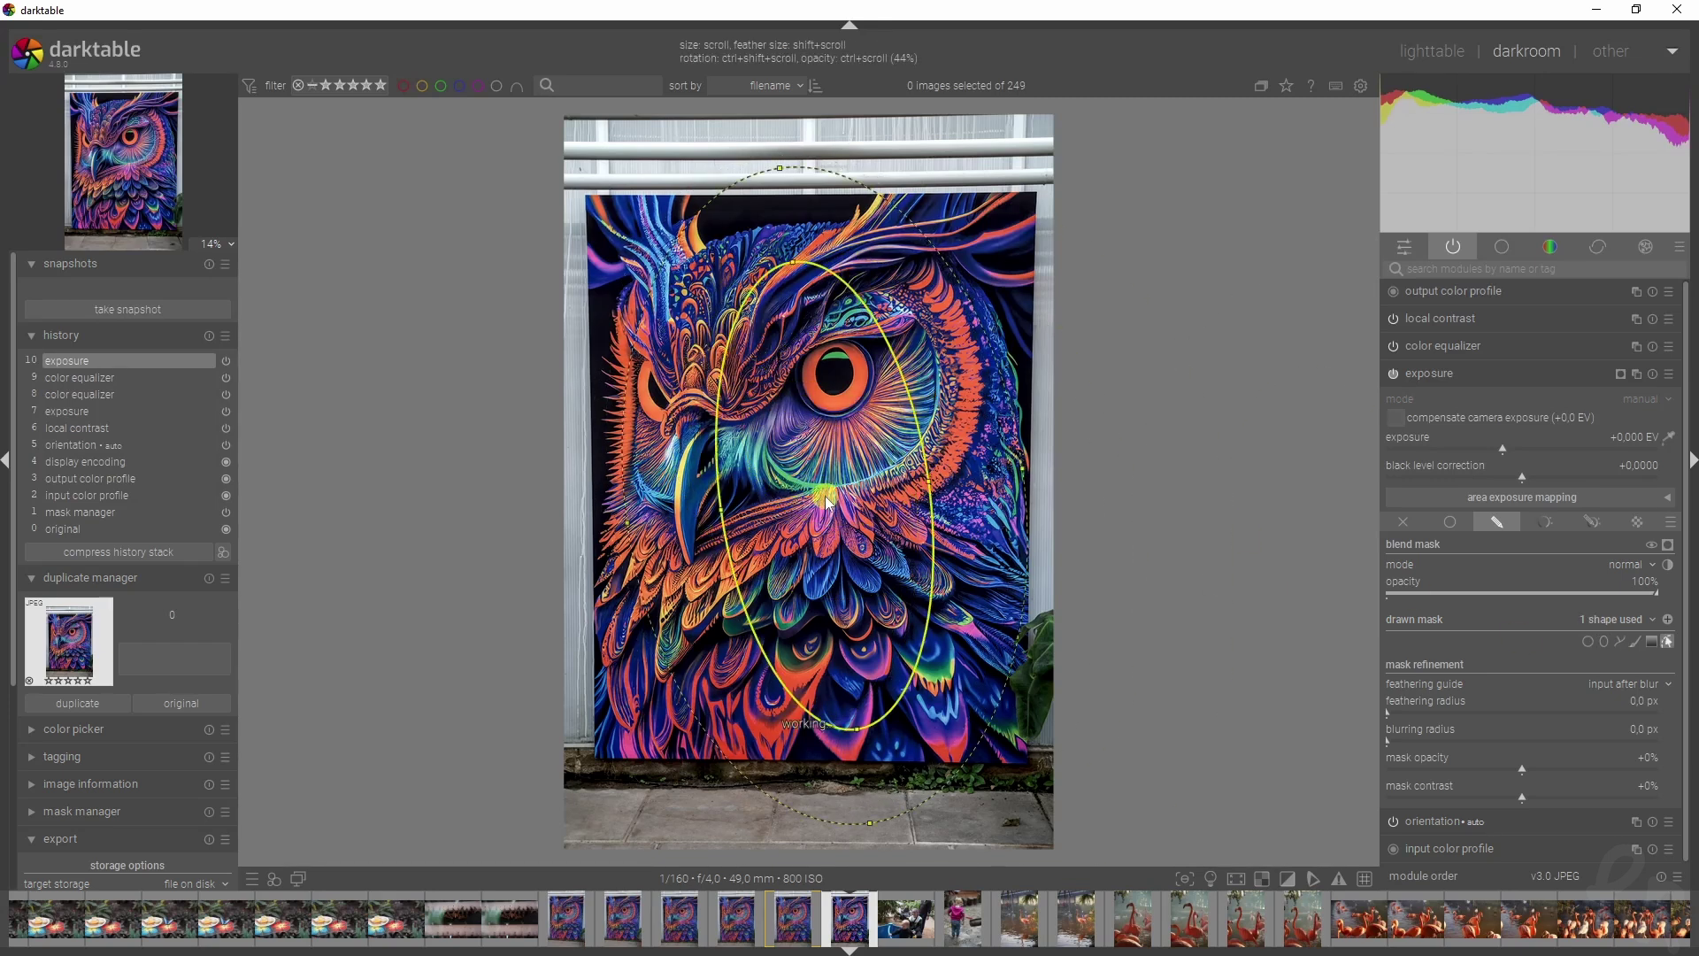
left_click_drag(794, 265, 801, 369)
left_click(1668, 545)
left_click_drag(1022, 455, 1077, 470)
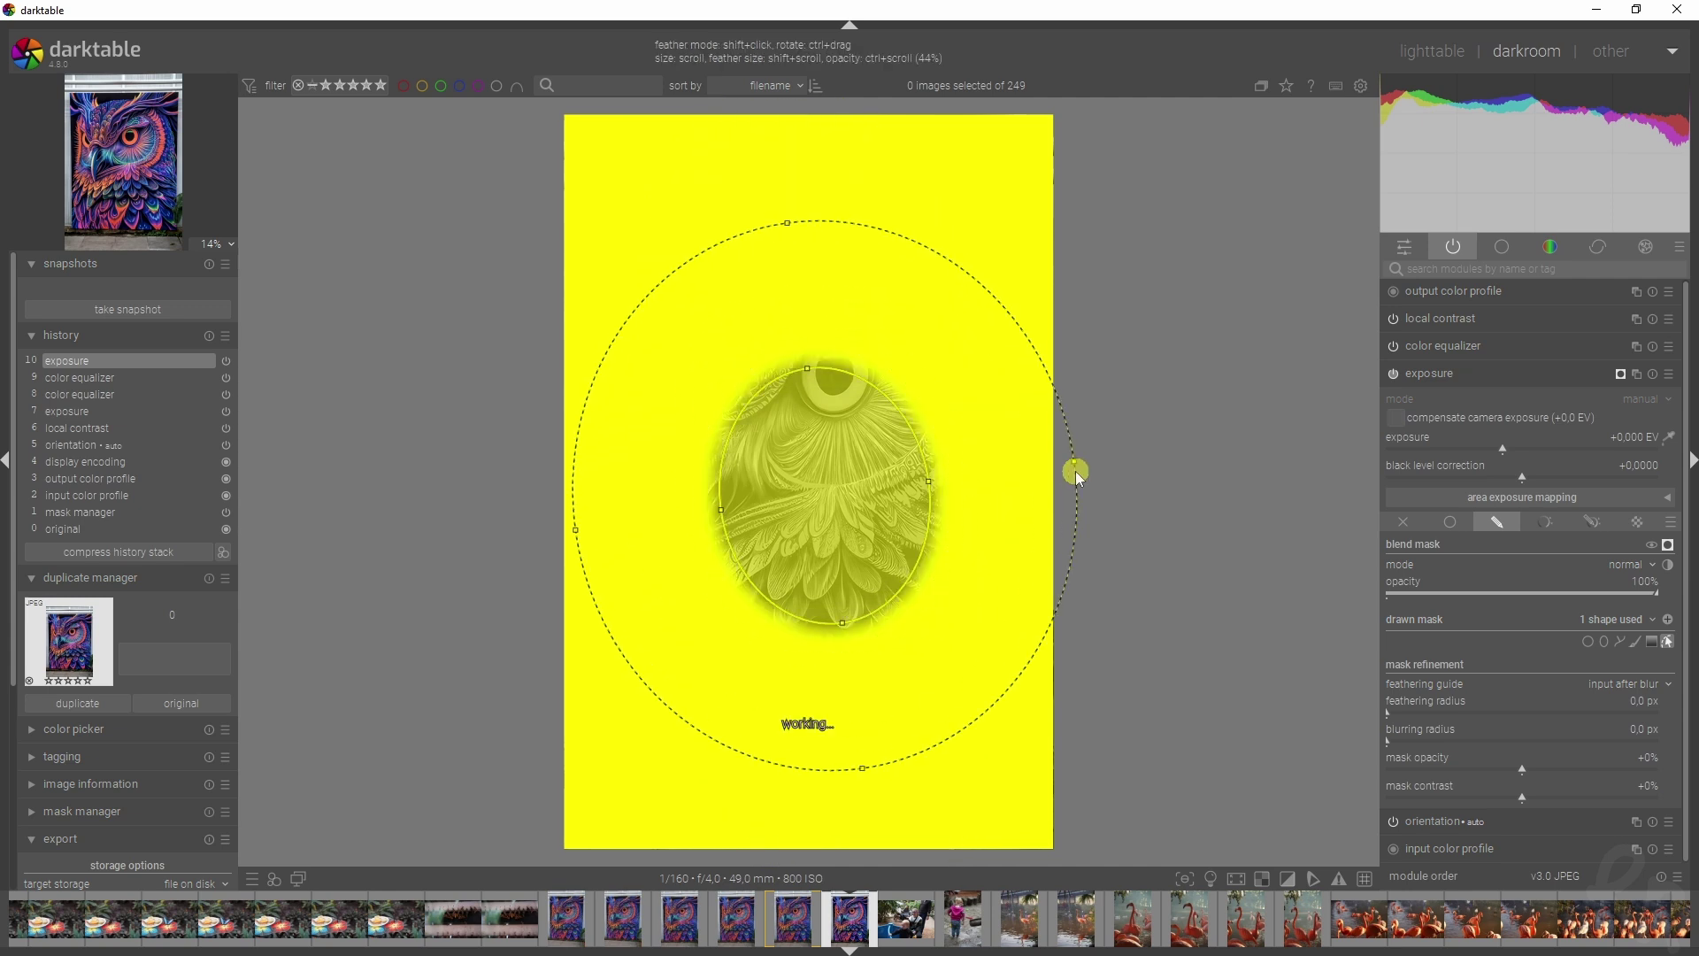
right_click(836, 480)
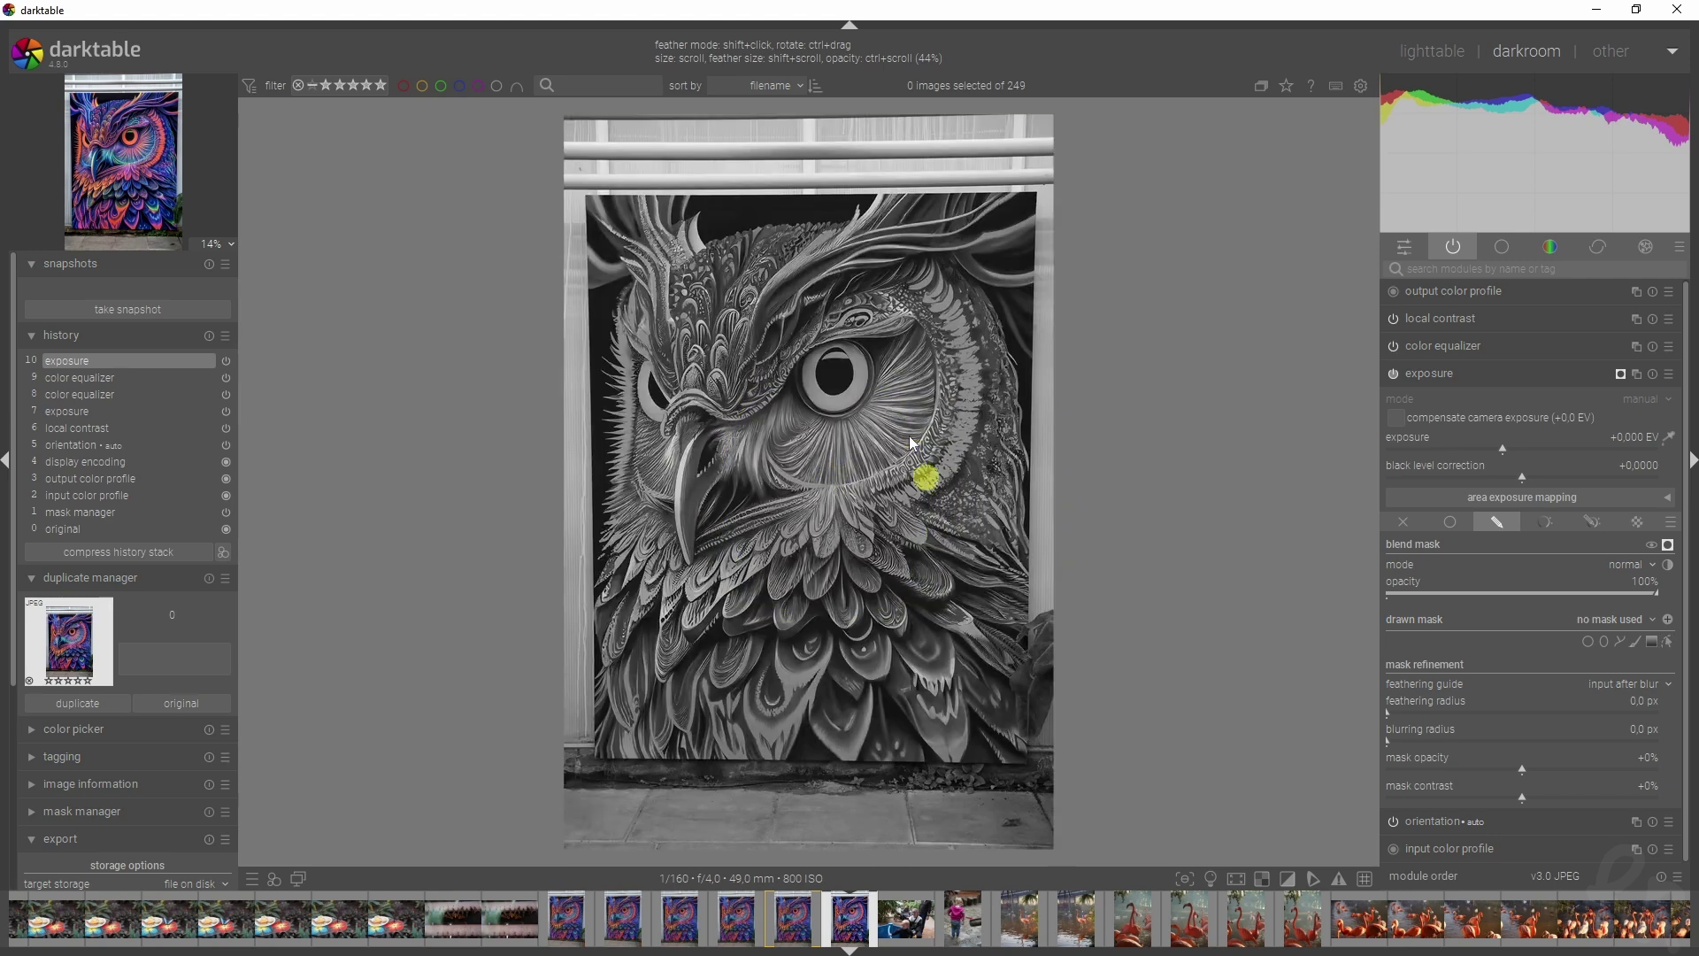
- Draw a closed path mask around the owl's head and chest
left_click(1622, 641)
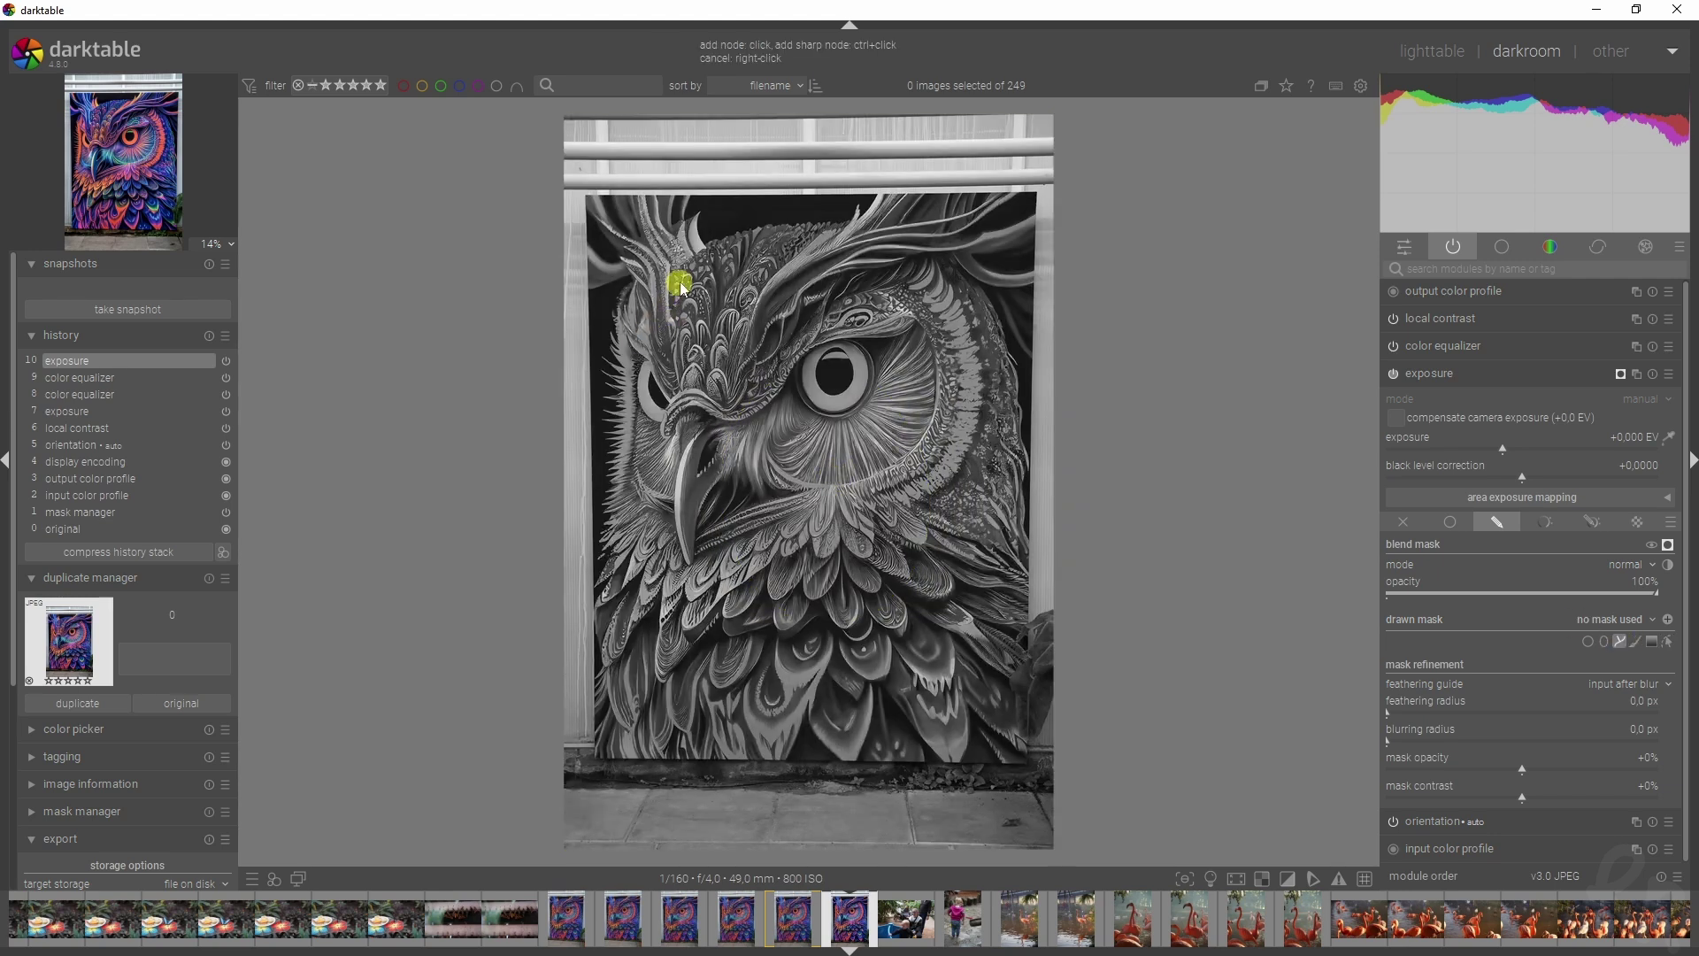
left_click(741, 249)
left_click(637, 638)
left_click(1017, 645)
left_click(1014, 529)
left_click(977, 281)
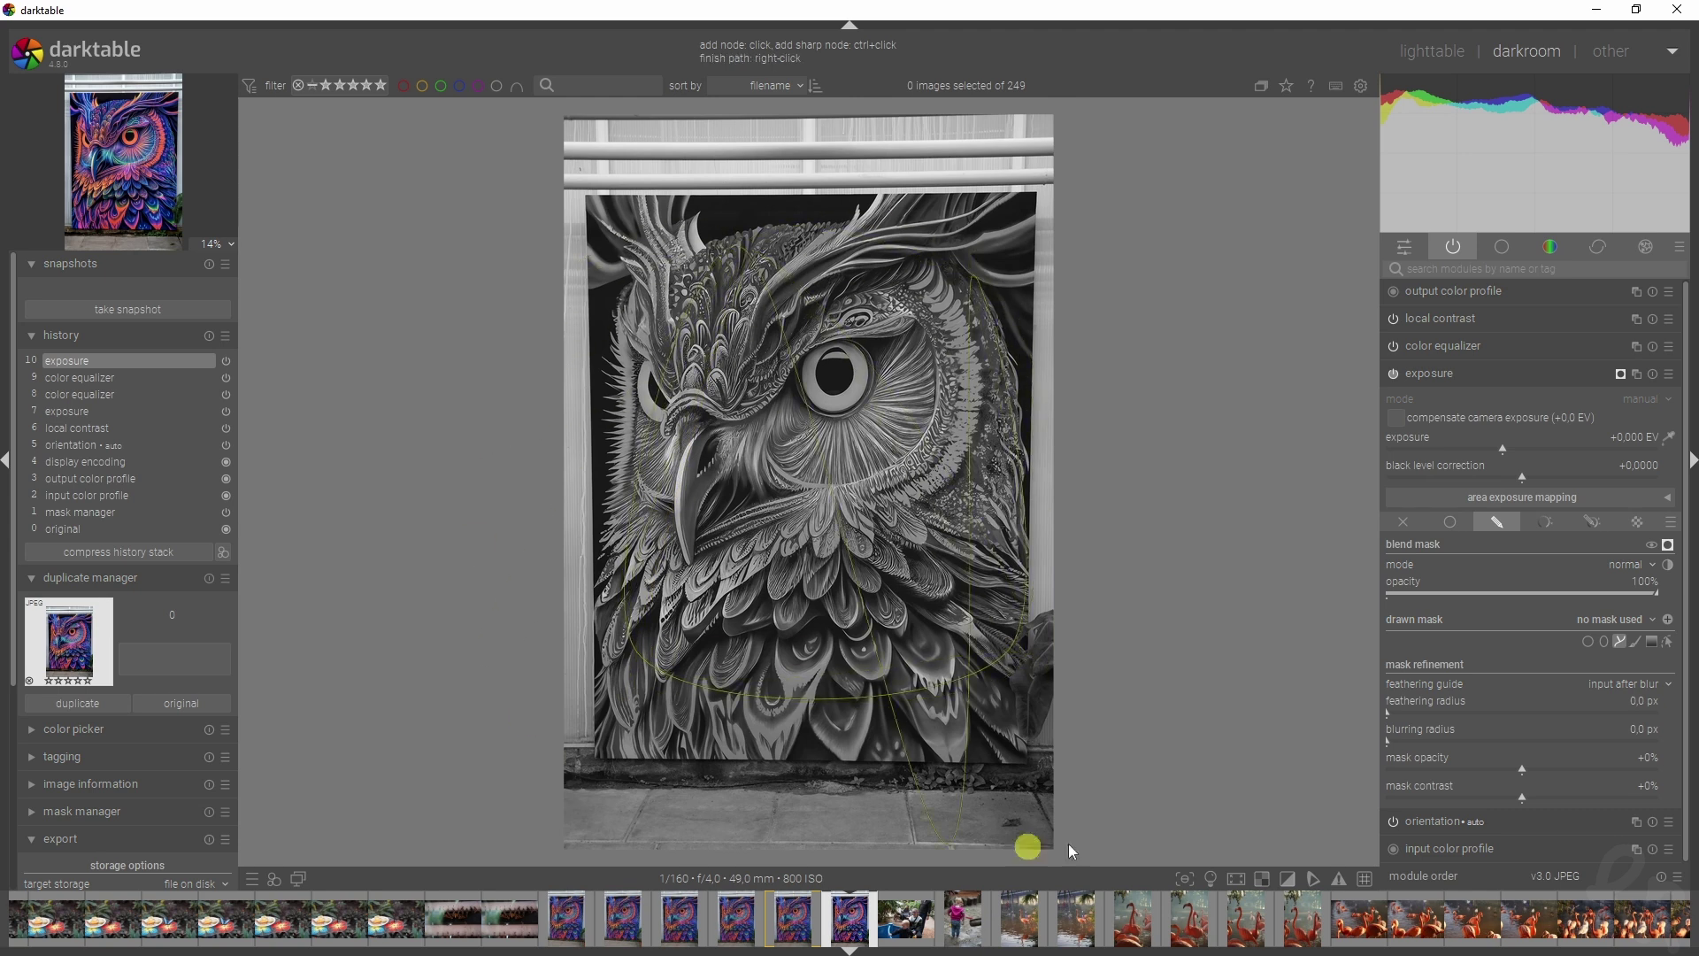
left_click(862, 241)
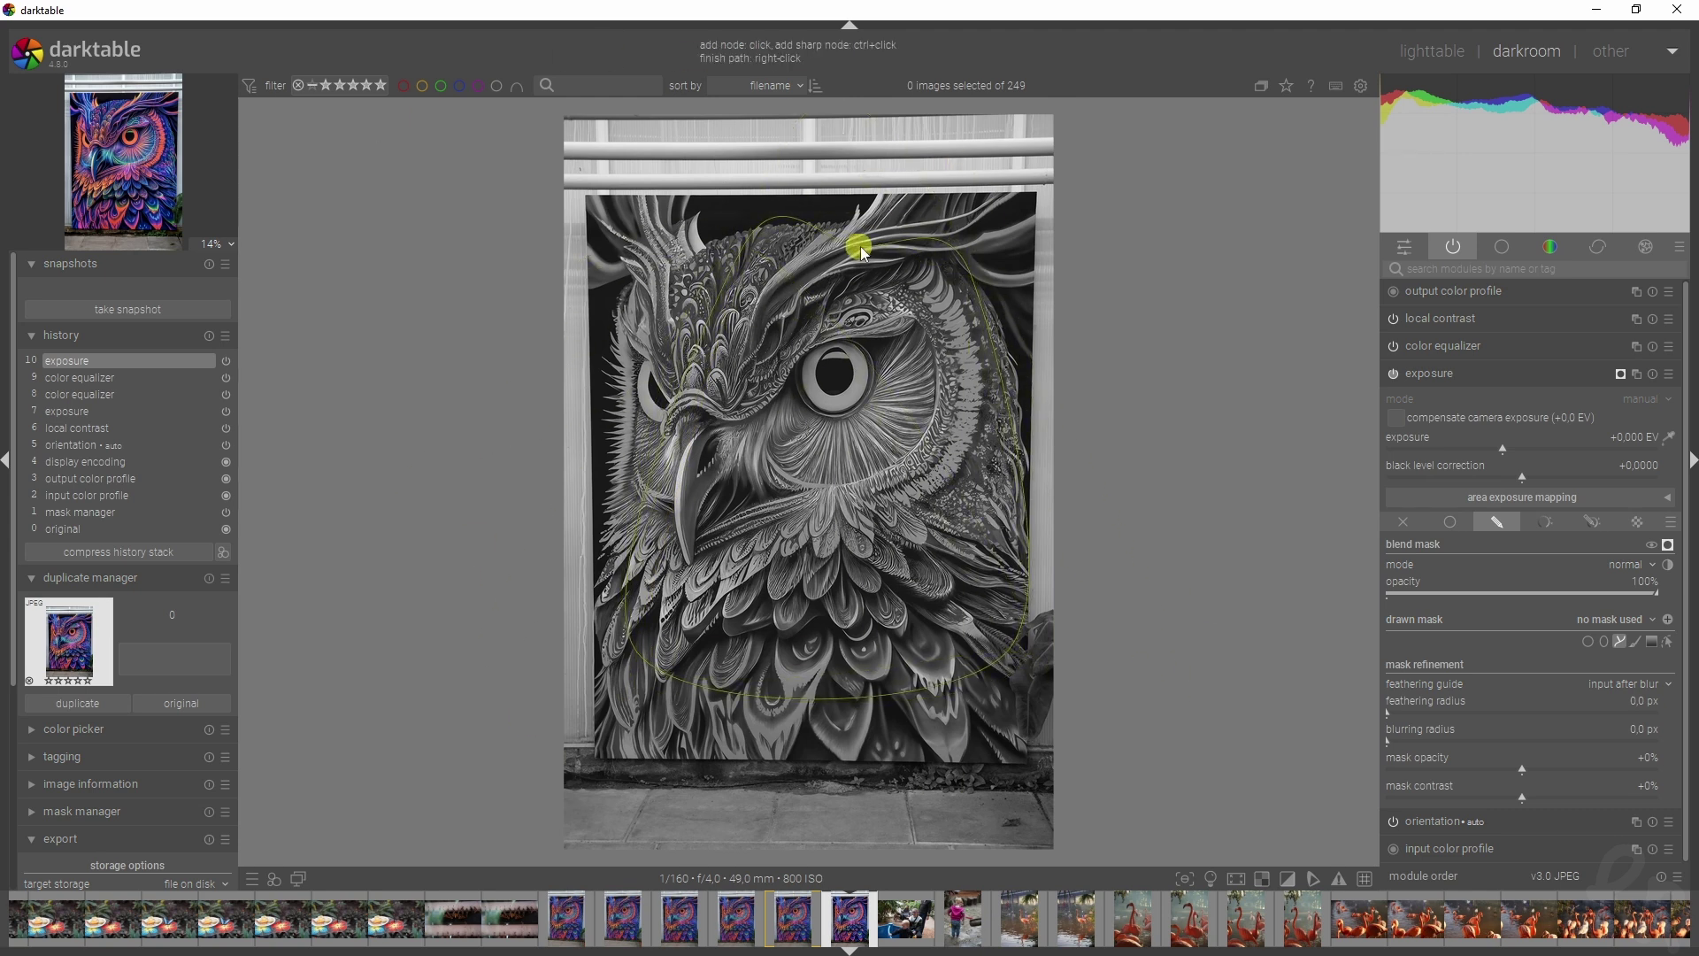
right_click(862, 246)
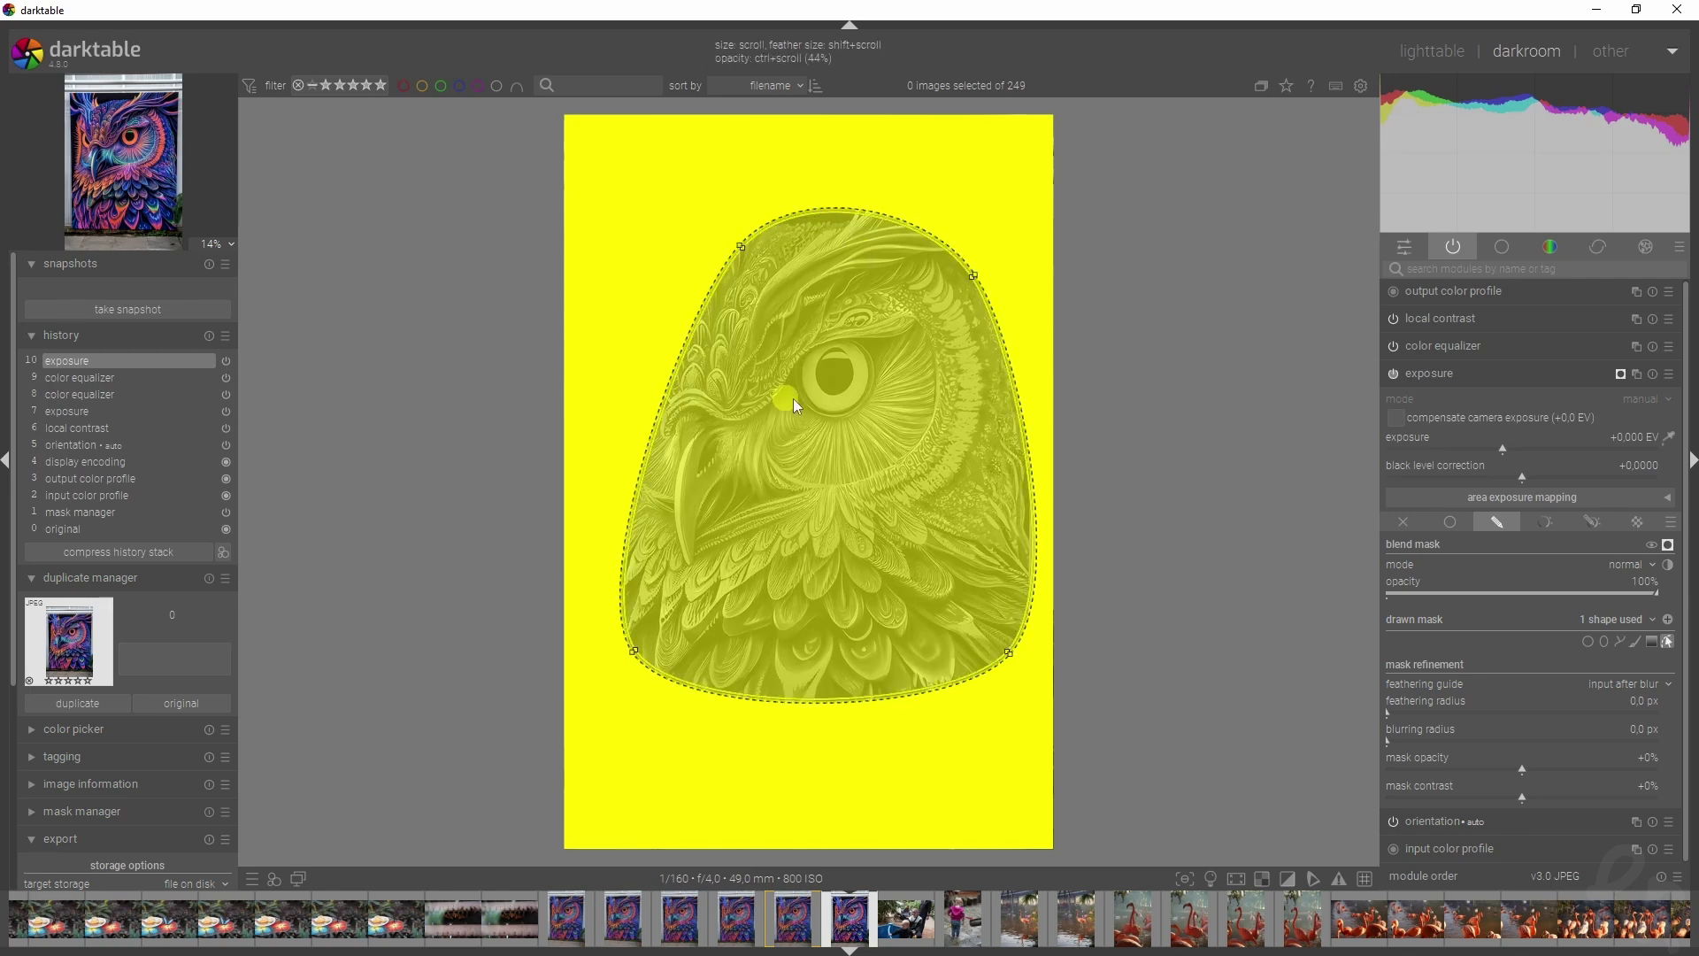
- Toggle the drawn mask's polarity, then remove the path shape and hide the overlay
left_click(1668, 620)
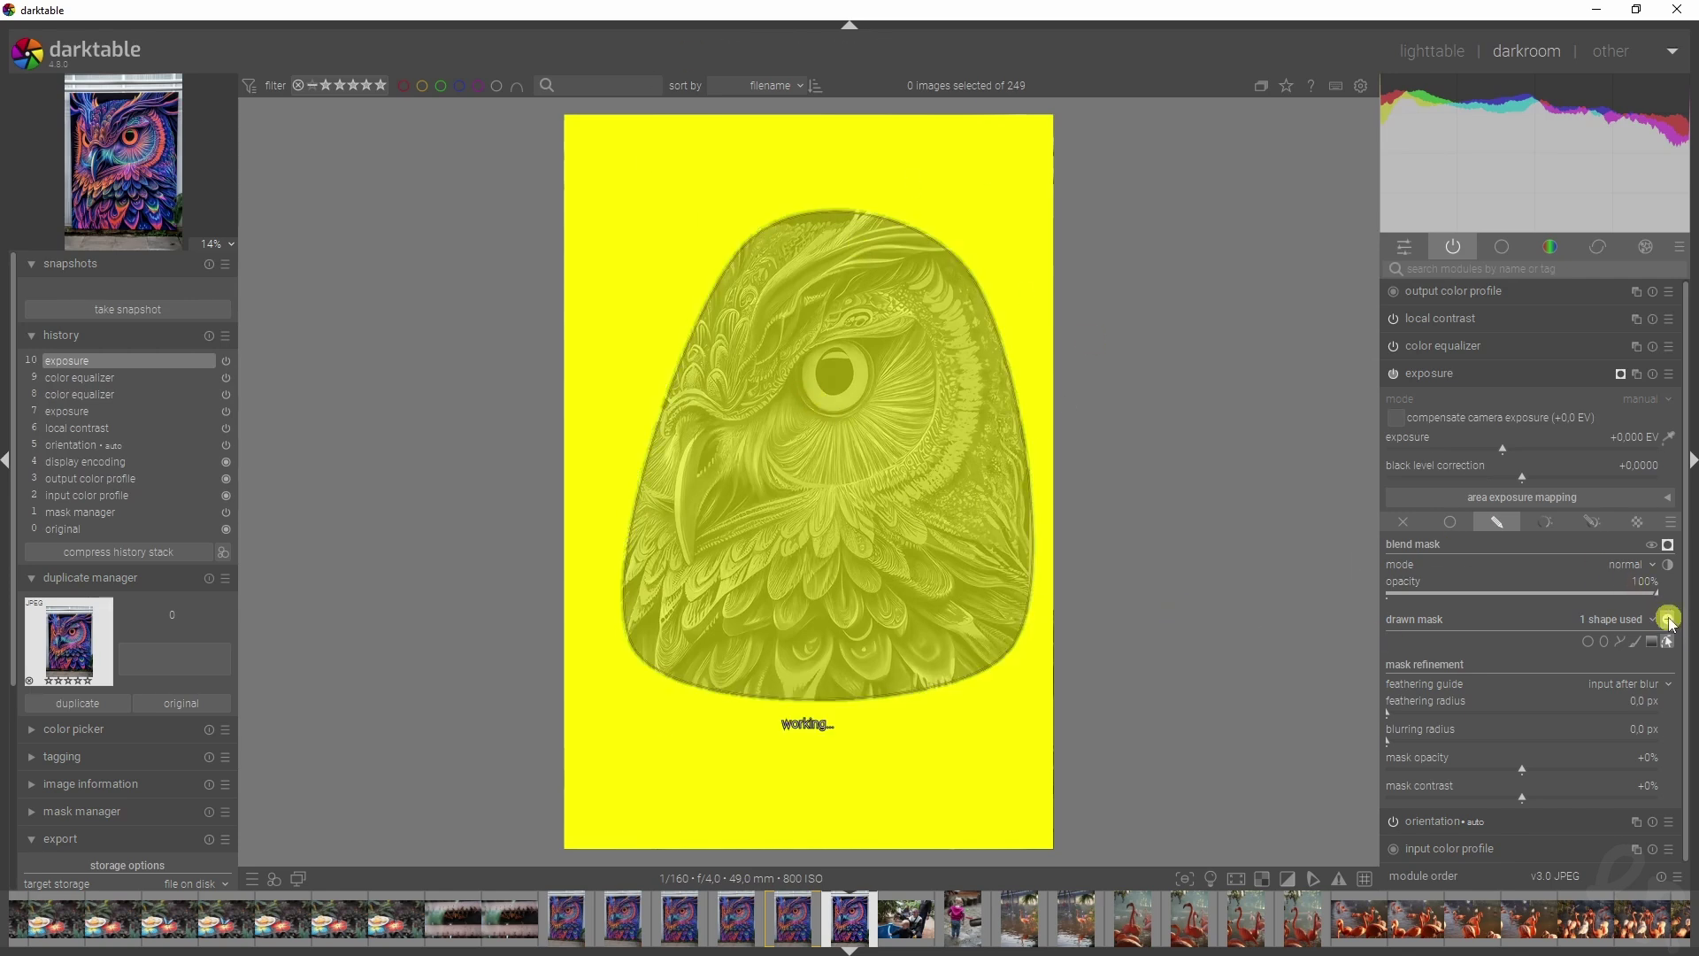
right_click(799, 411)
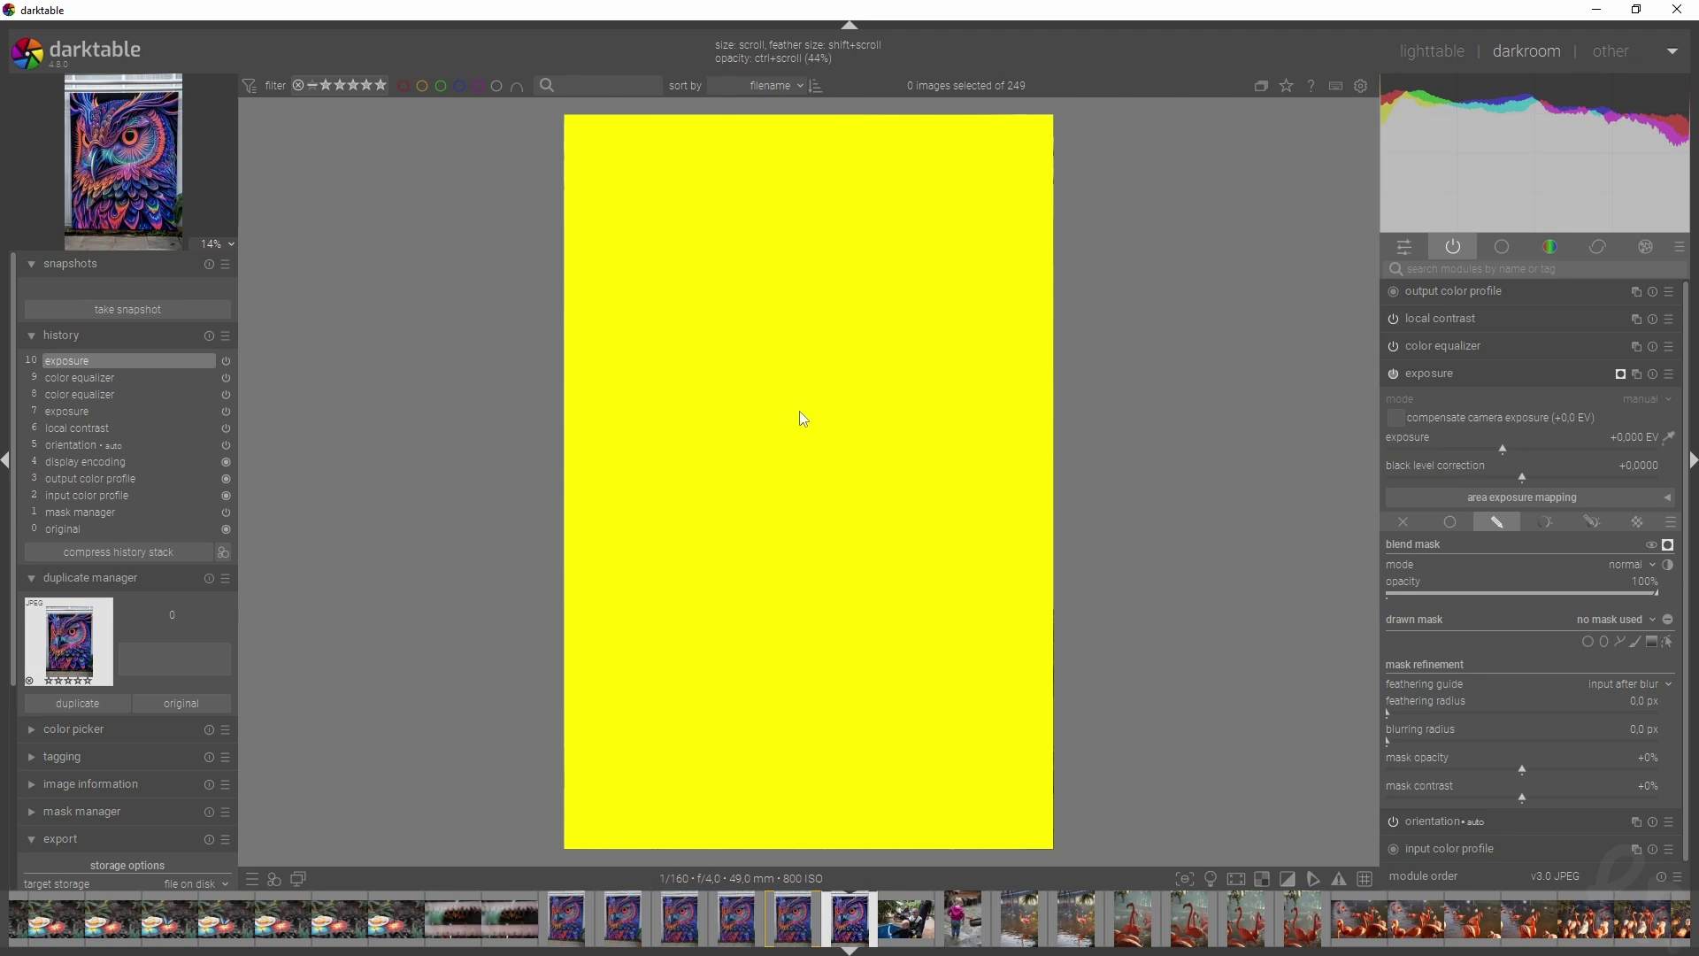
left_click(1670, 545)
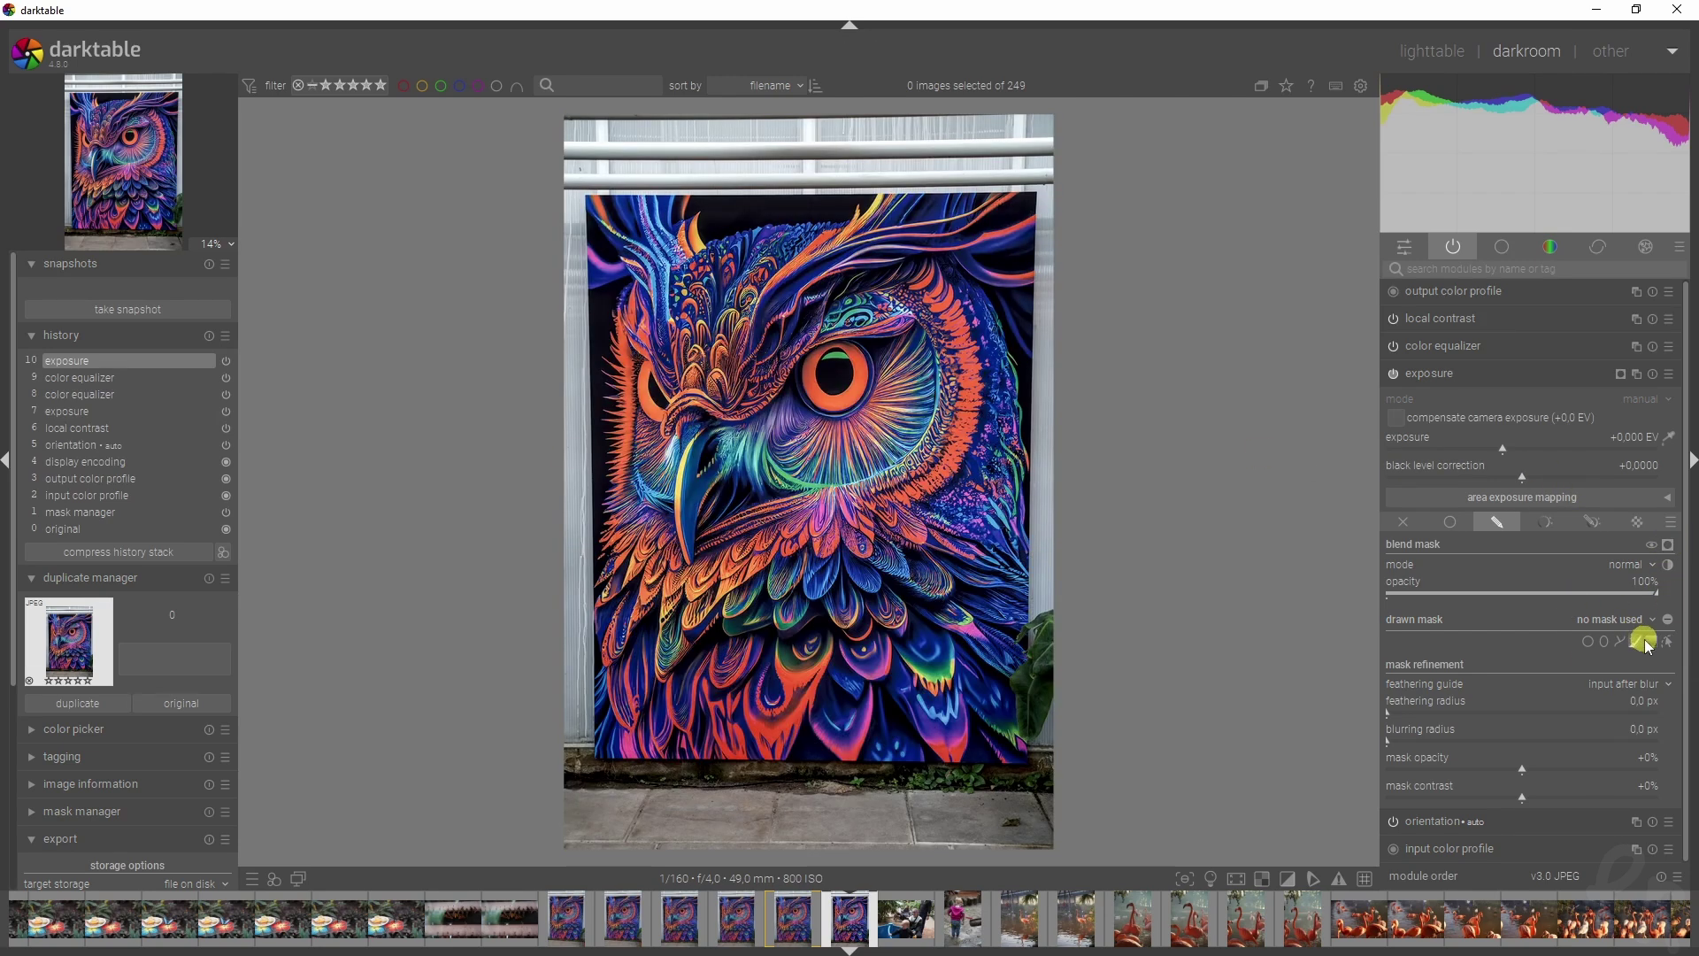
- Place a horizontal gradient mask level with the owl's beak tip and raise the exposure to +3.614 EV
left_click(1653, 644)
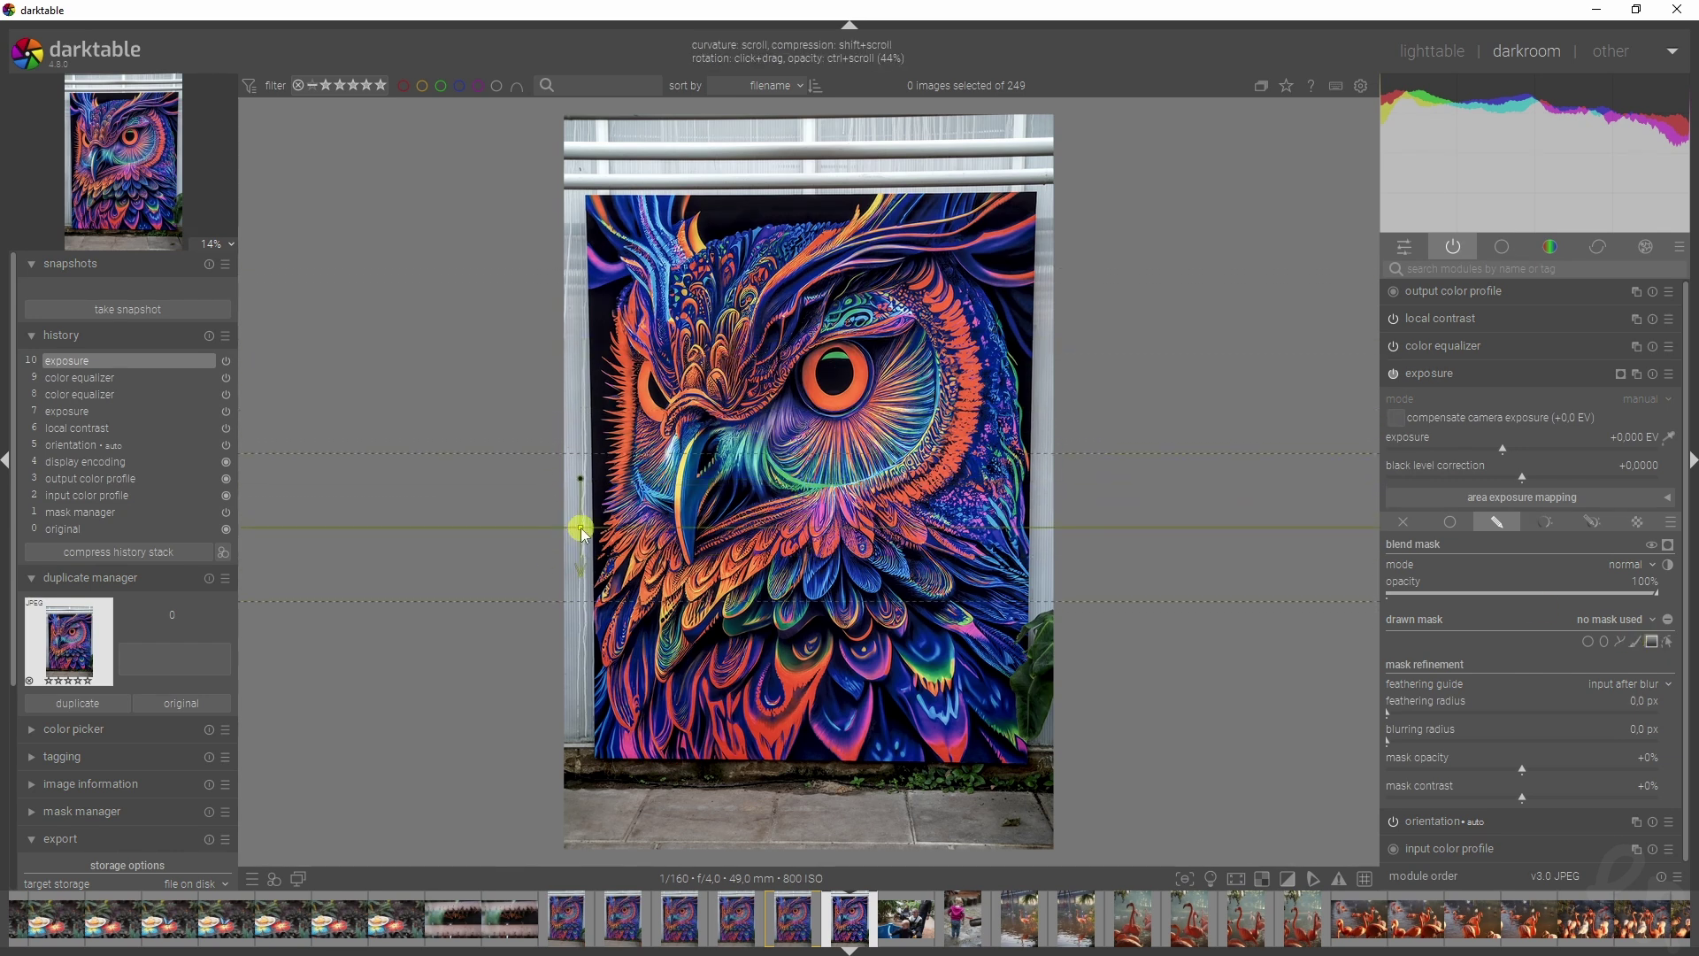
left_click(580, 529)
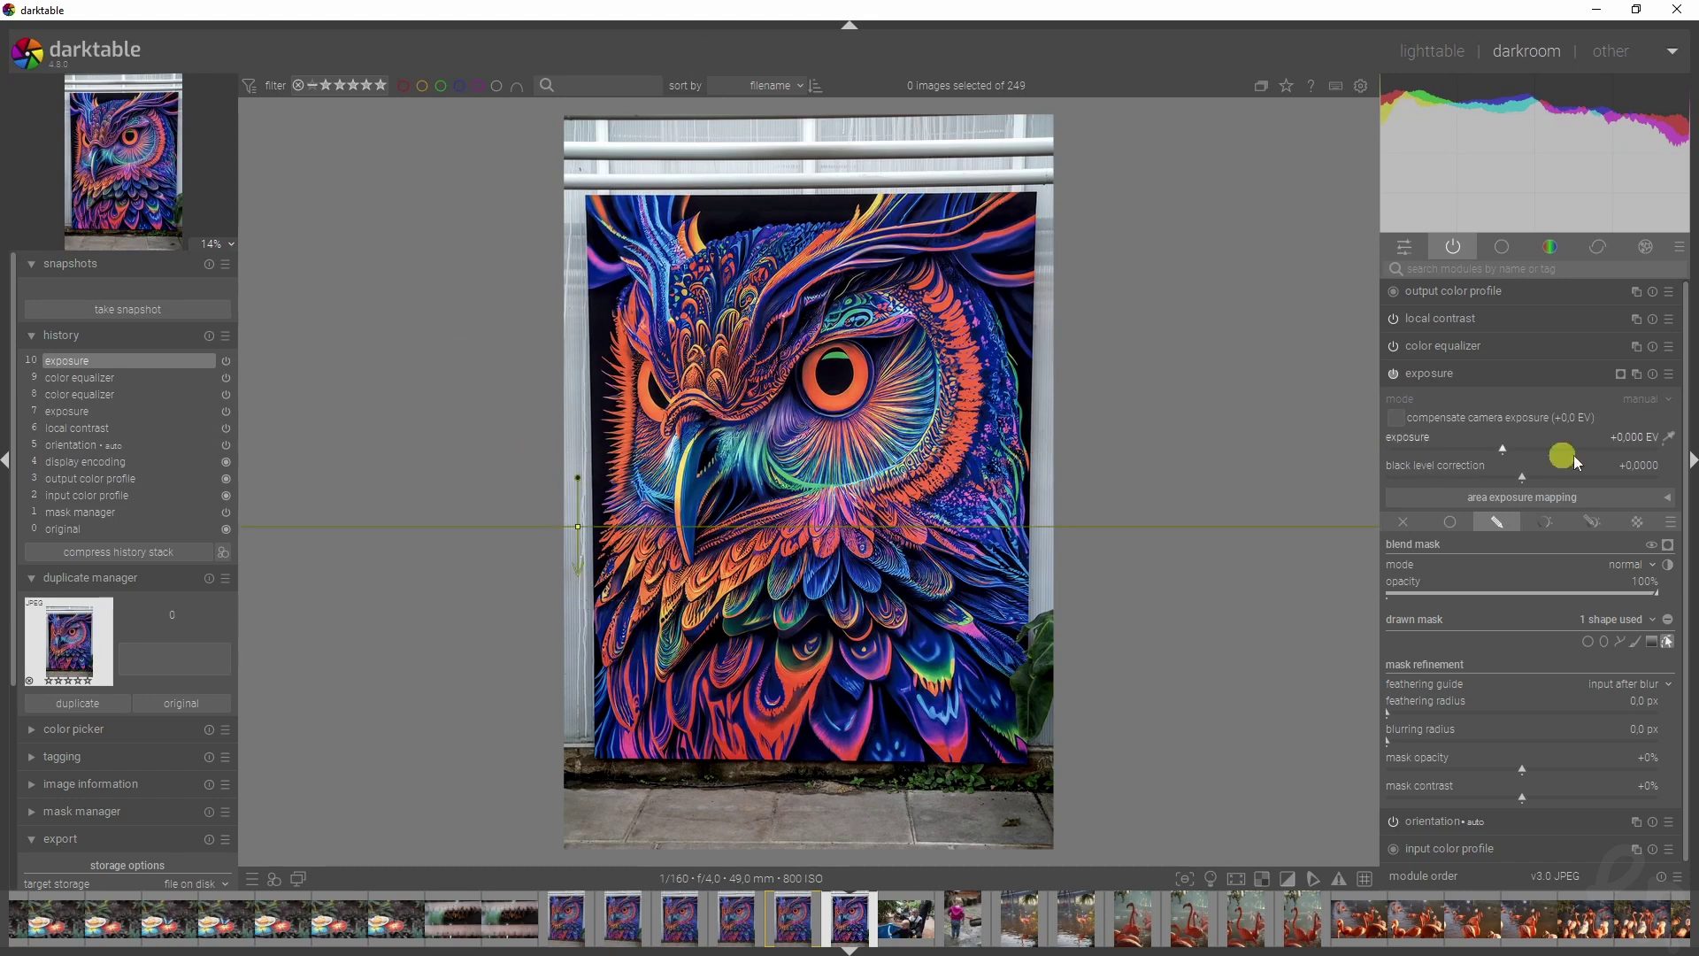
left_click_drag(1511, 450, 1645, 448)
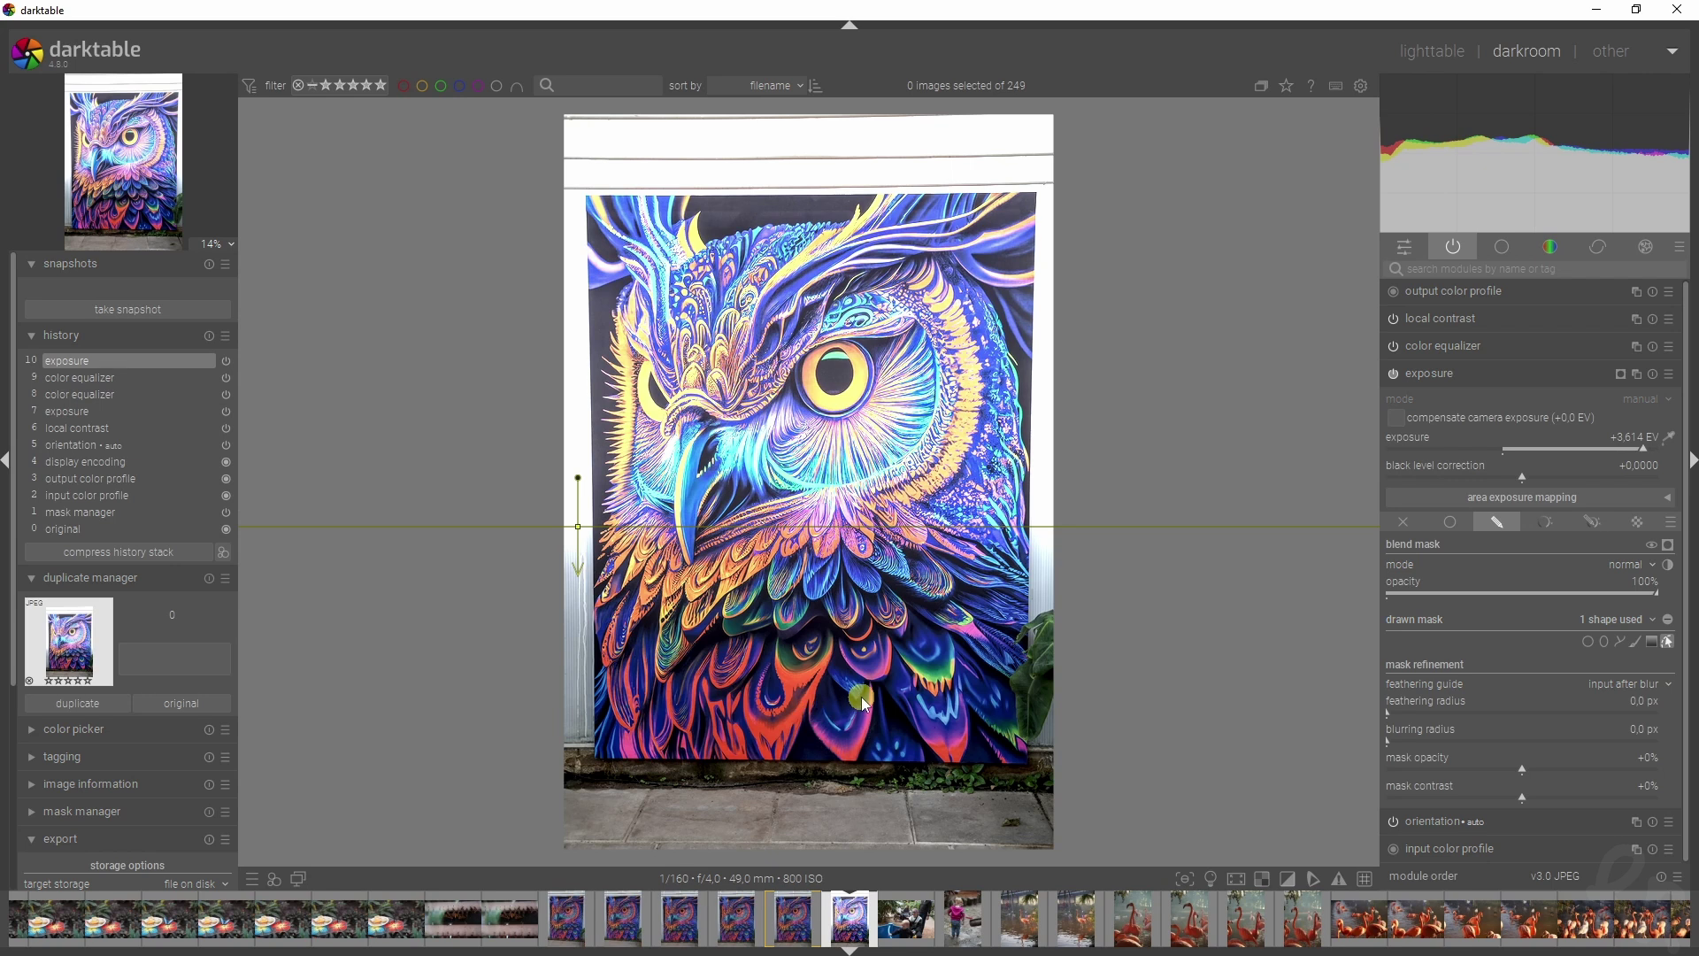
- Adjust the gradient mask's compression to 10.49% and its curvature to -3.50%
scroll(847, 529, "down", 5, "shift")
scroll(846, 529, "up", 5, "shift")
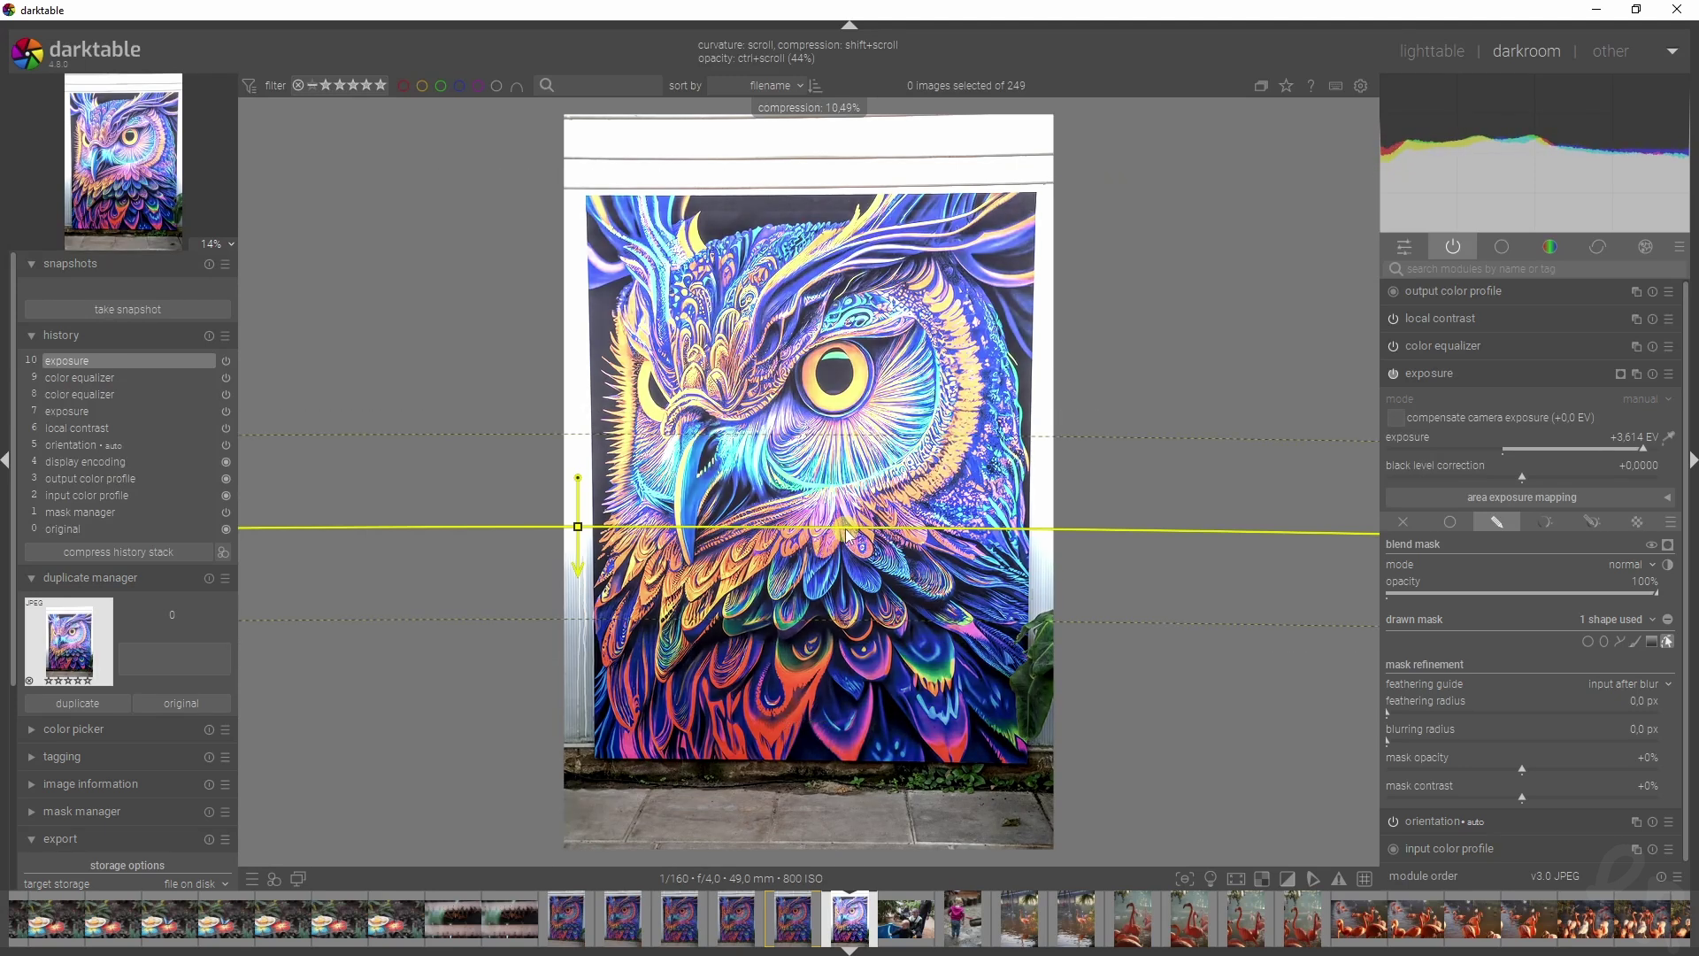
scroll(847, 528, "down", 5)
scroll(858, 534, "down", 2)
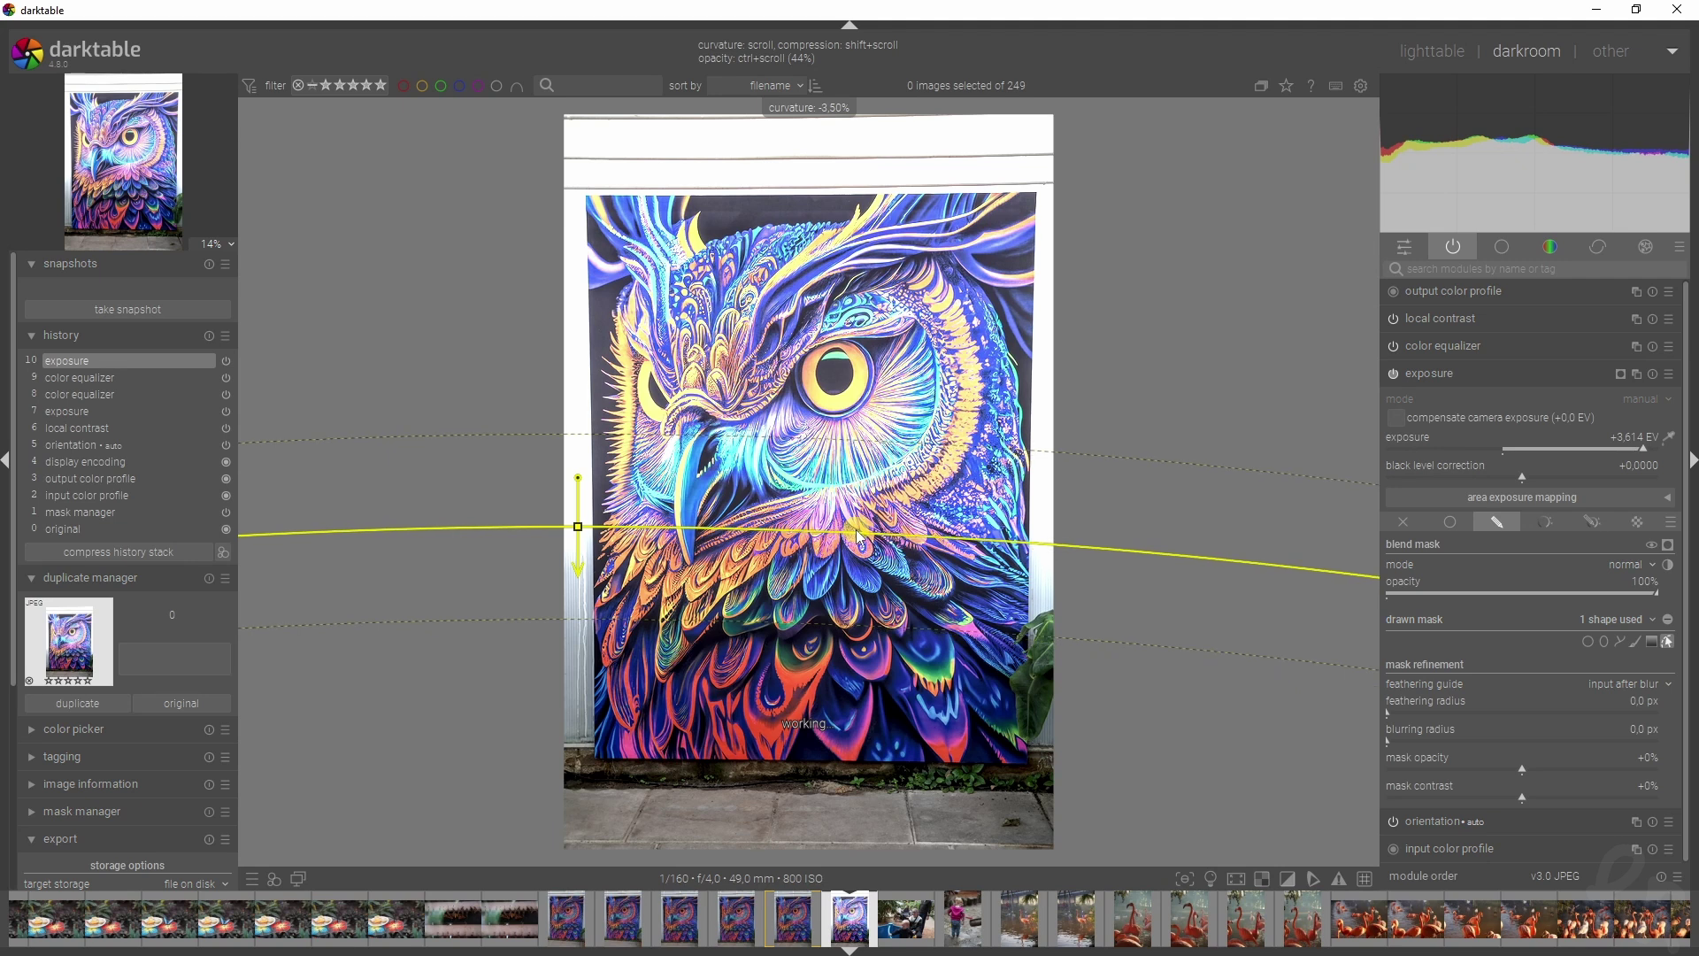
- Remove the gradient mask from the image and reset the exposure module's parameters
right_click(859, 534)
left_click(1652, 373)
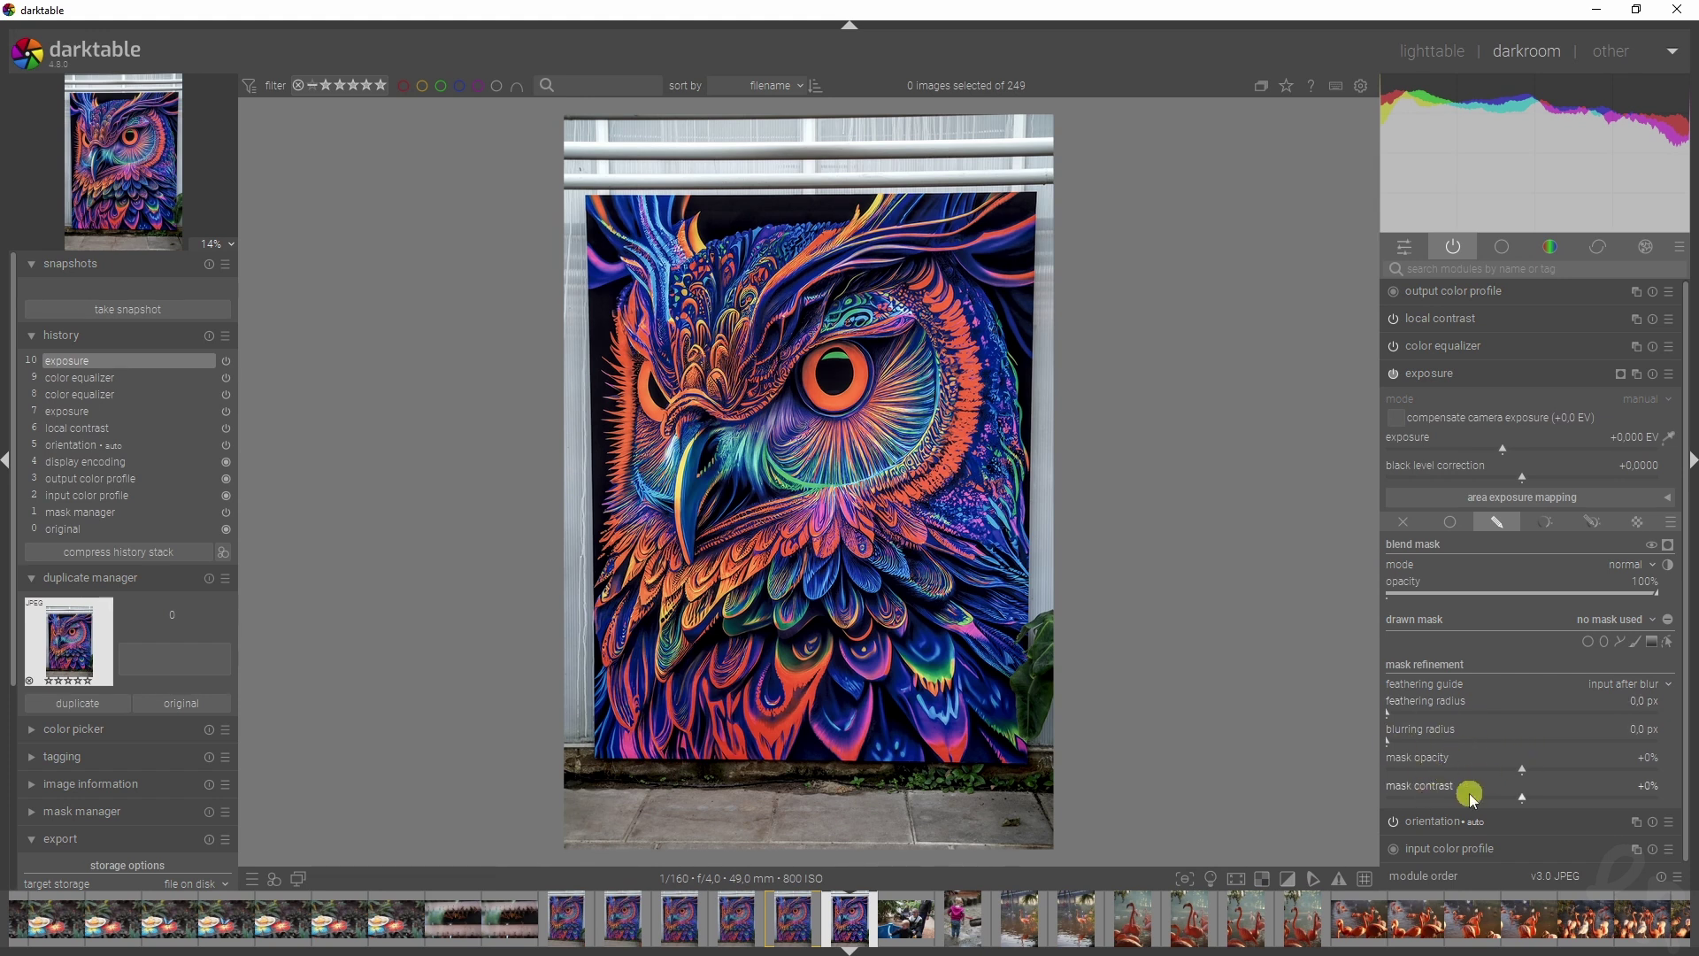
- Set the exposure to +1.523 EV and display the mask overlay
left_click_drag(1509, 447, 1562, 447)
left_click(1667, 544)
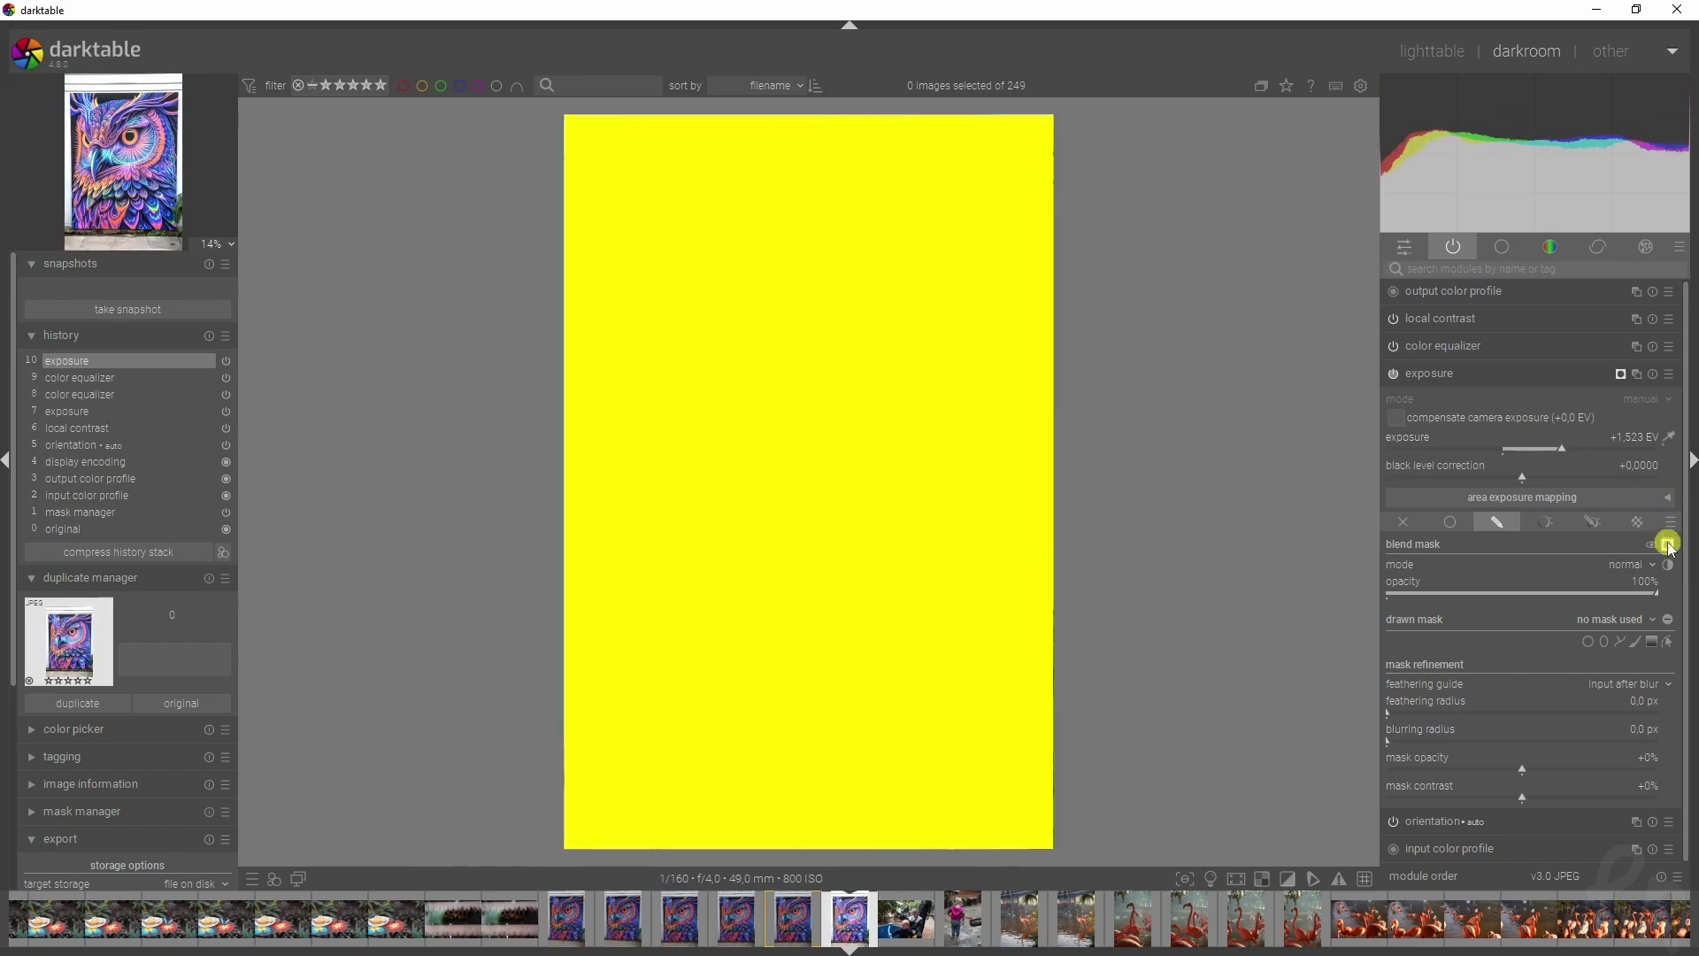
- Paint a brush mask over the owl's beak and face and set its feathering radius to 163.1 px
left_click(1633, 639)
mouse_move(885, 482)
left_mouse_down()
mouse_move(615, 424)
mouse_move(837, 527)
left_mouse_up()
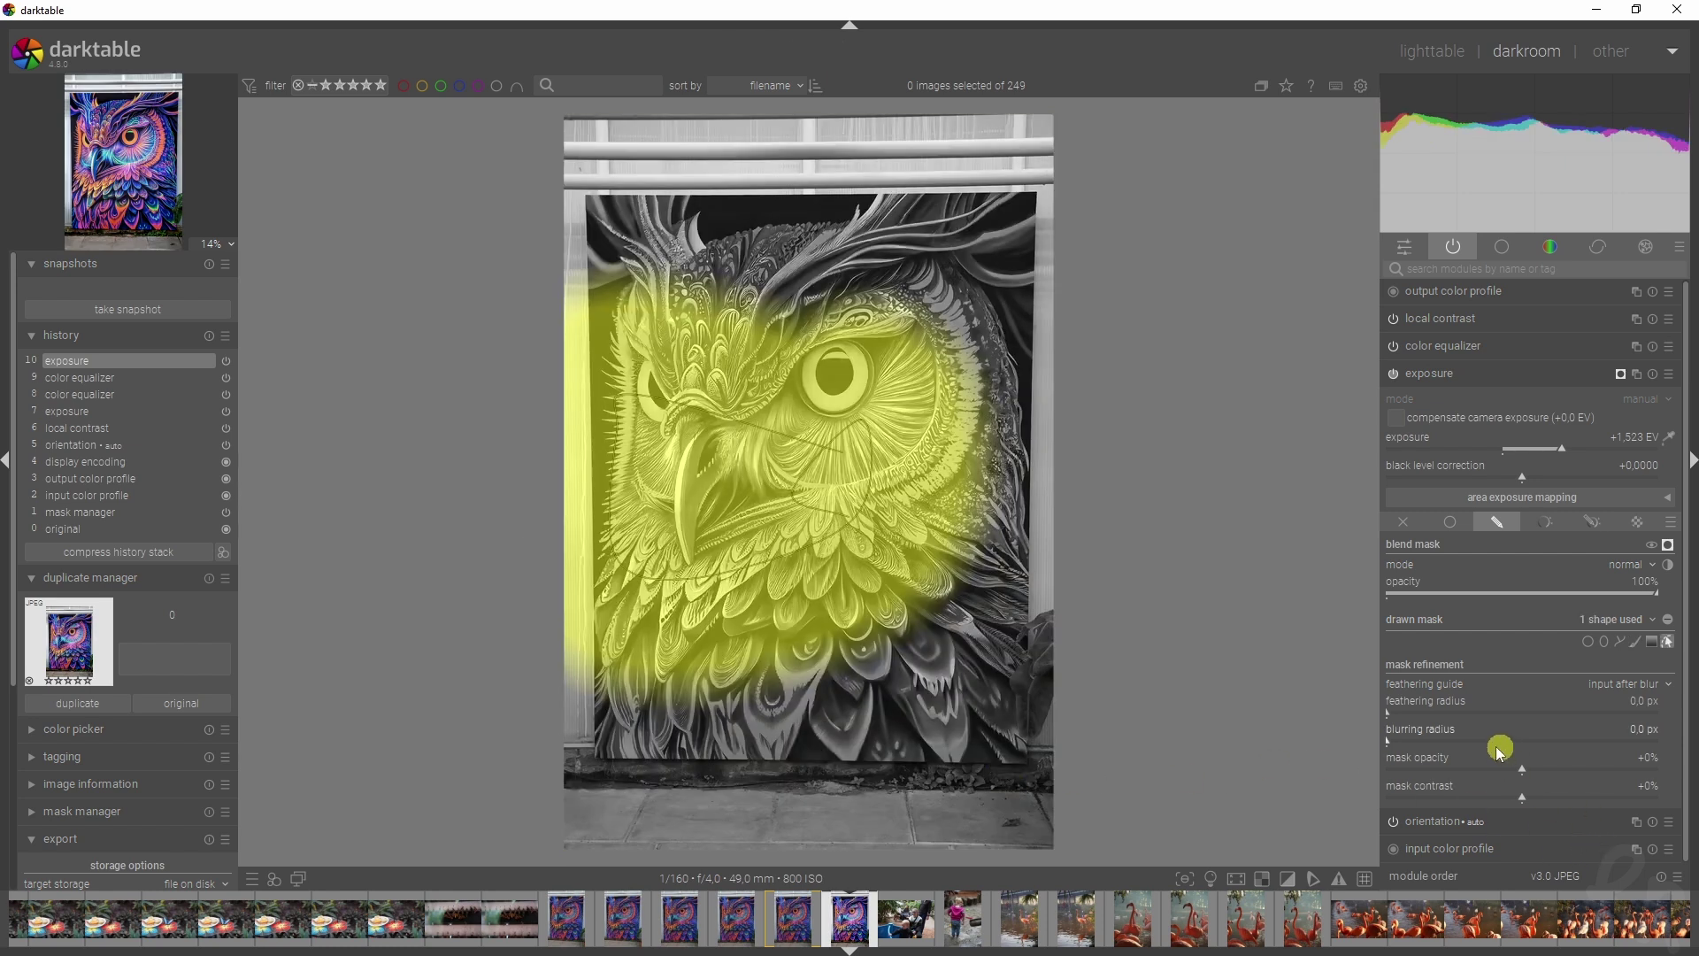
left_click_drag(1463, 709, 1564, 712)
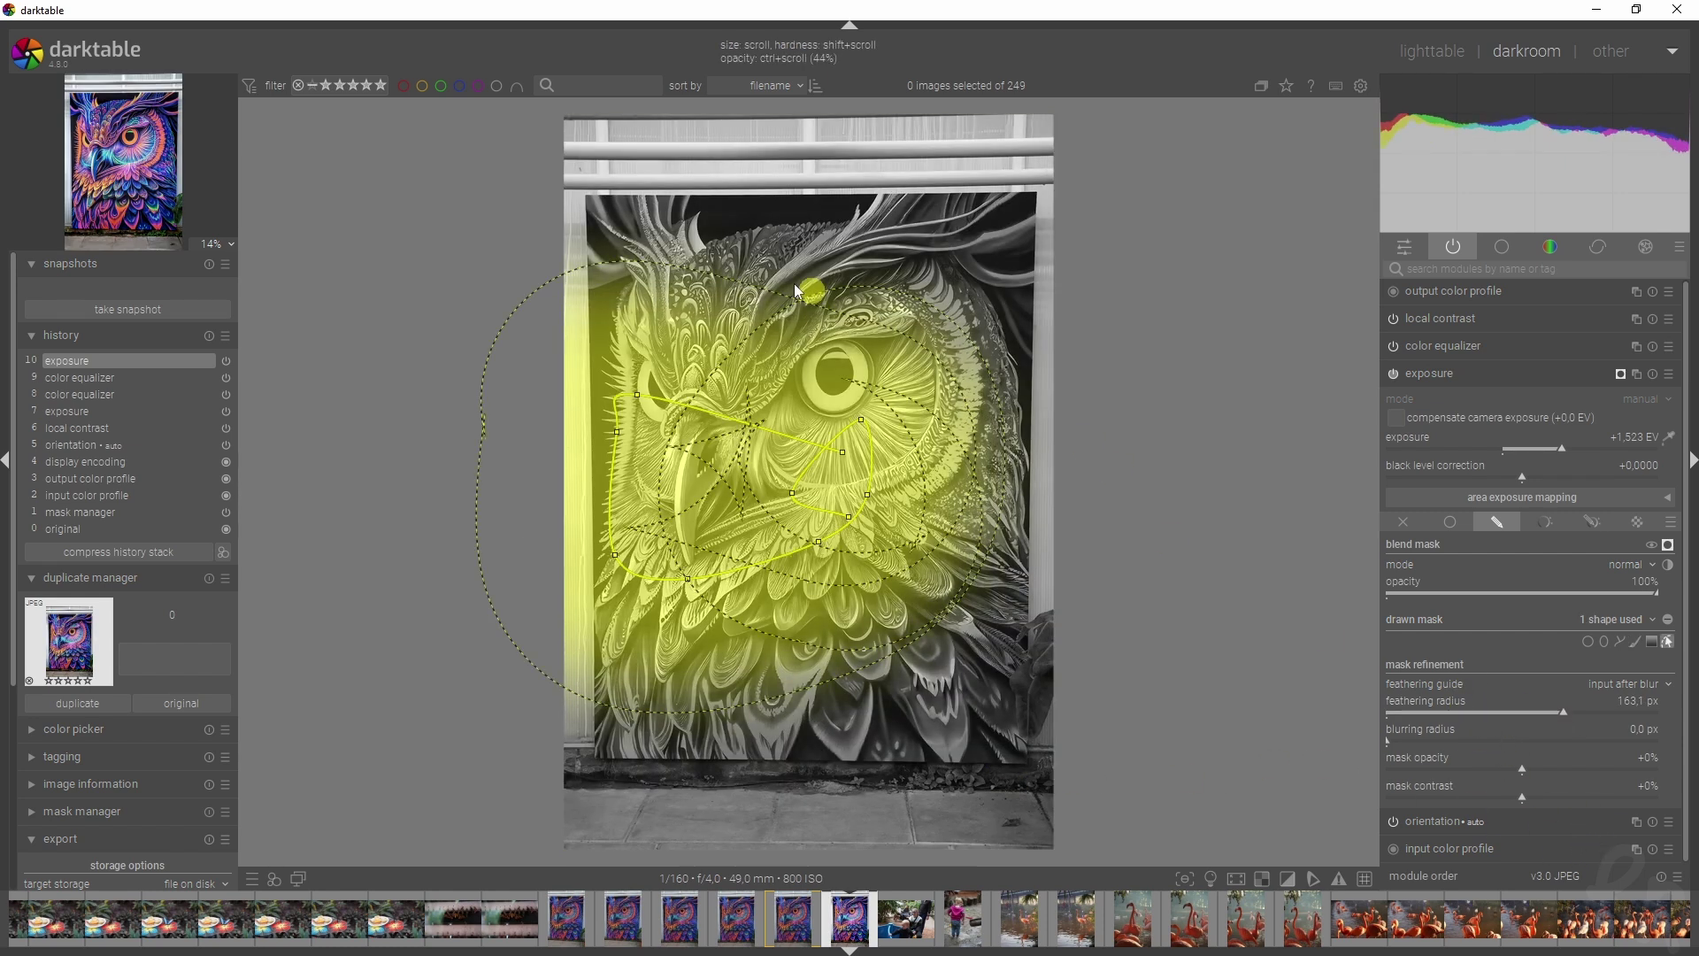
- Try a blurring radius of 88.0 px on the brush mask and reset both the feathering and blurring radii
left_click_drag(1403, 742, 1627, 751)
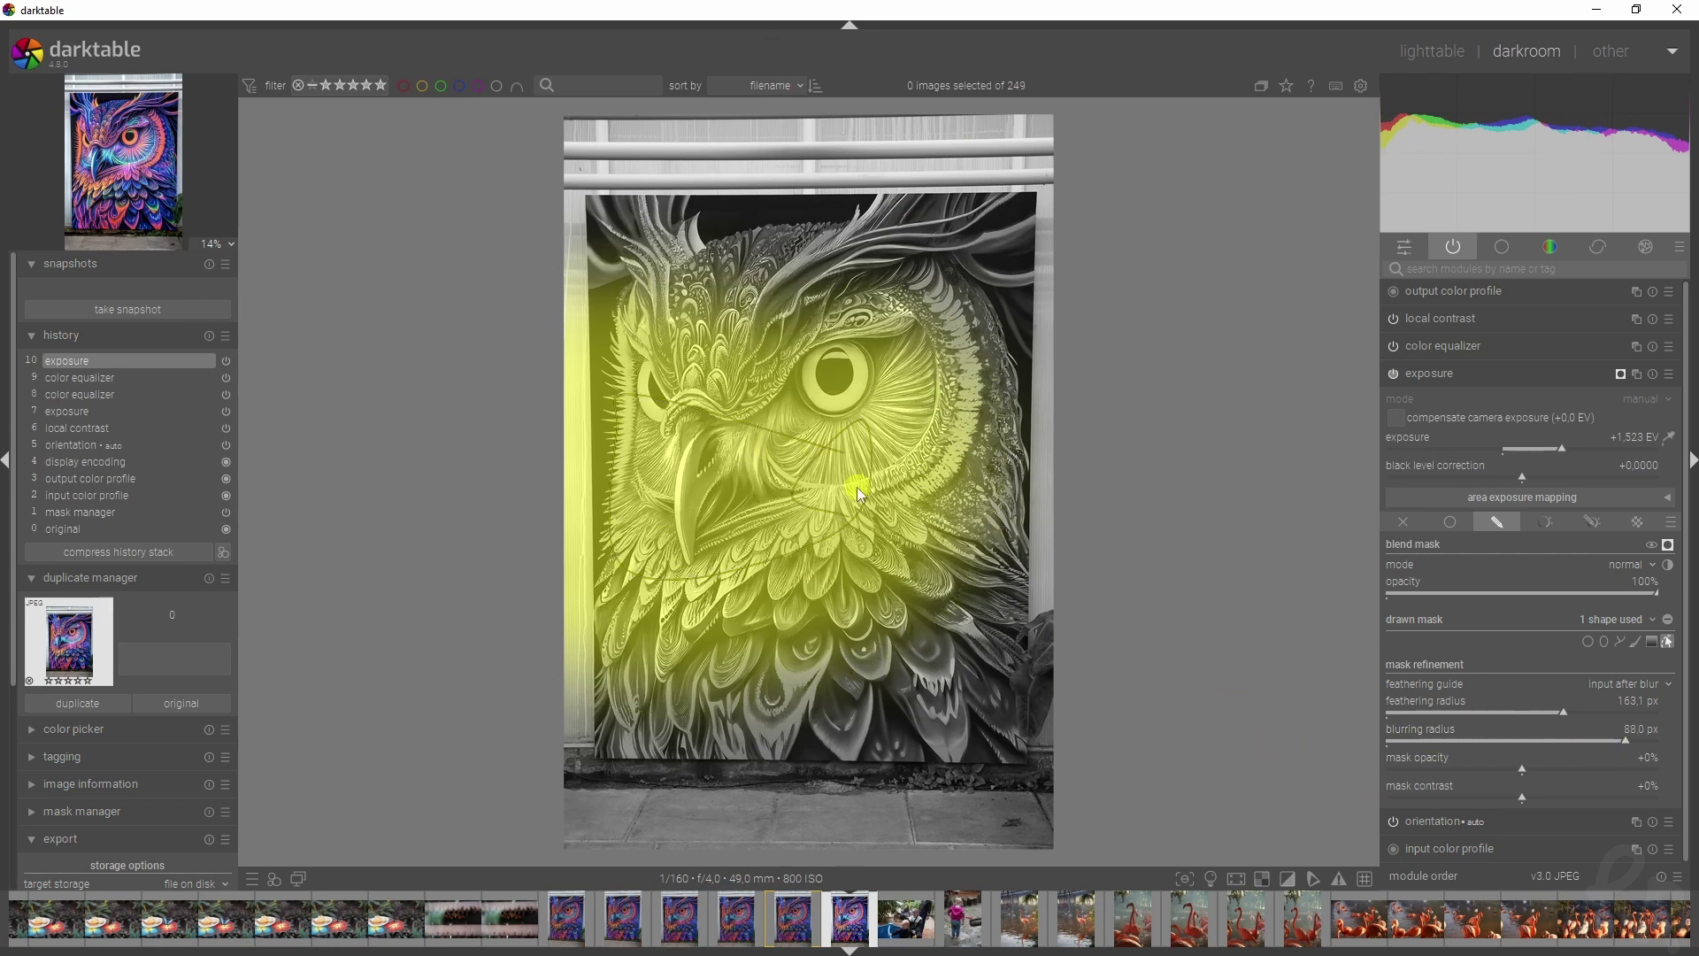
double_click(1532, 706)
double_click(1512, 739)
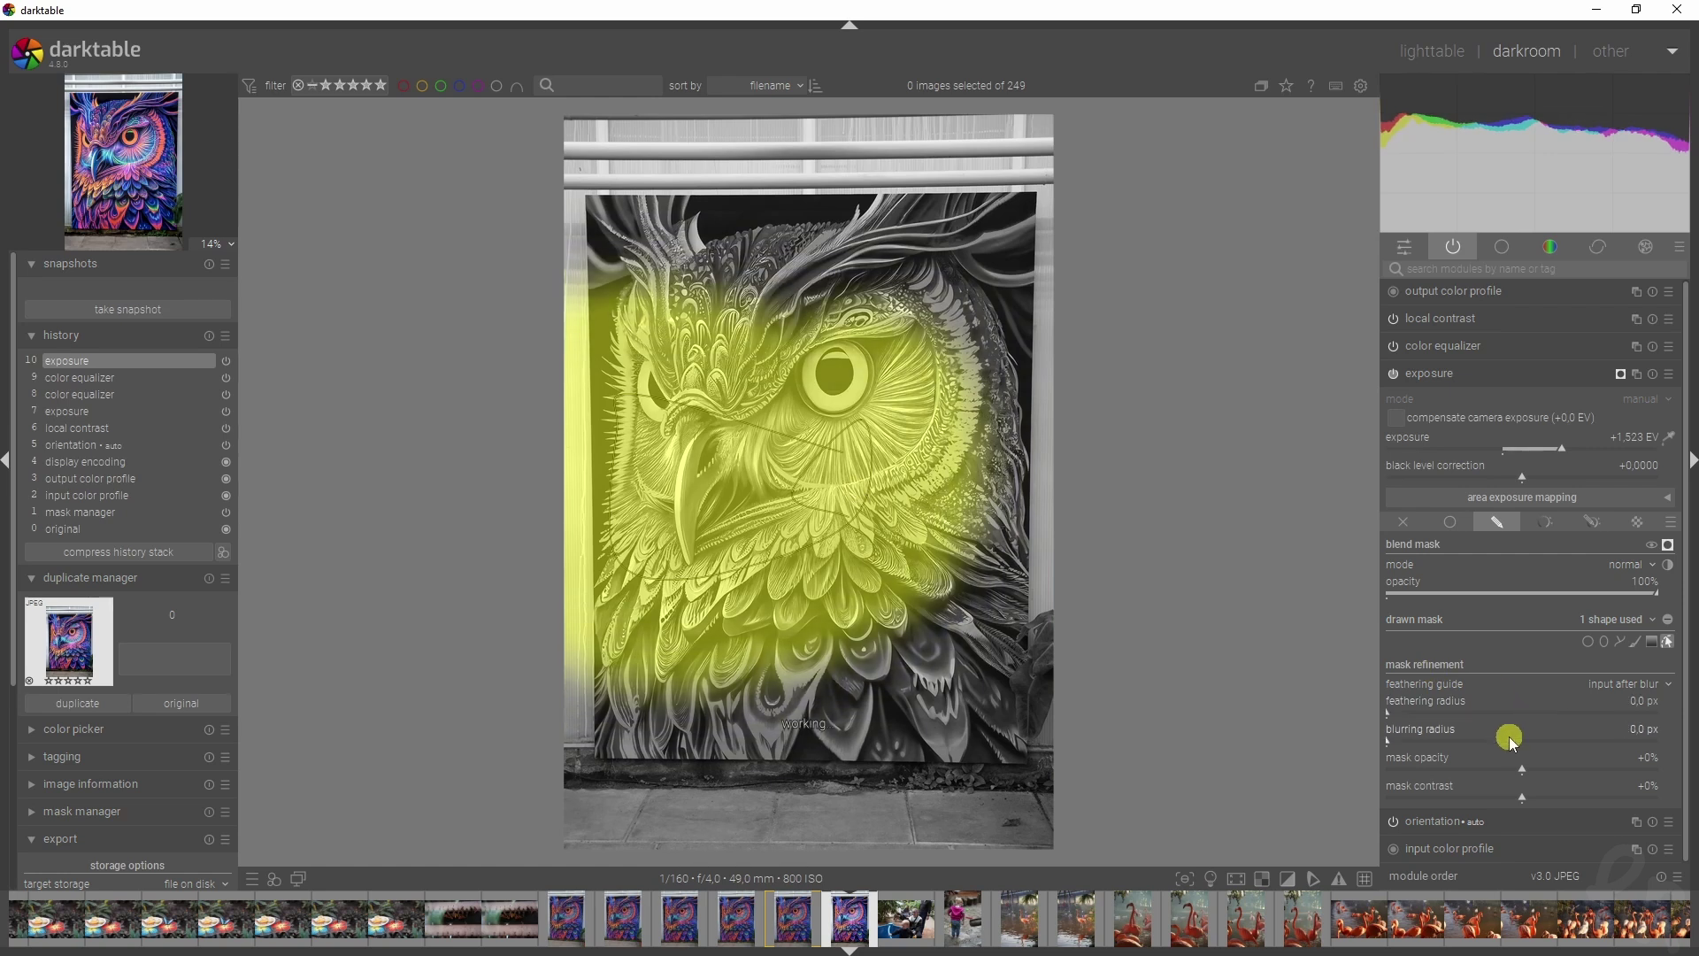
- Try lower and higher mask opacity values on the brush mask, up to +42%, and vary the mask contrast
mouse_move(1526, 766)
left_mouse_down()
mouse_move(1396, 766)
mouse_move(1480, 771)
mouse_move(1464, 784)
left_mouse_up()
mouse_move(1516, 788)
left_mouse_down()
mouse_move(1690, 780)
mouse_move(1555, 778)
mouse_move(1388, 808)
mouse_move(1657, 804)
mouse_move(1522, 805)
left_mouse_up()
double_click(1536, 772)
left_click_drag(1521, 767, 1585, 779)
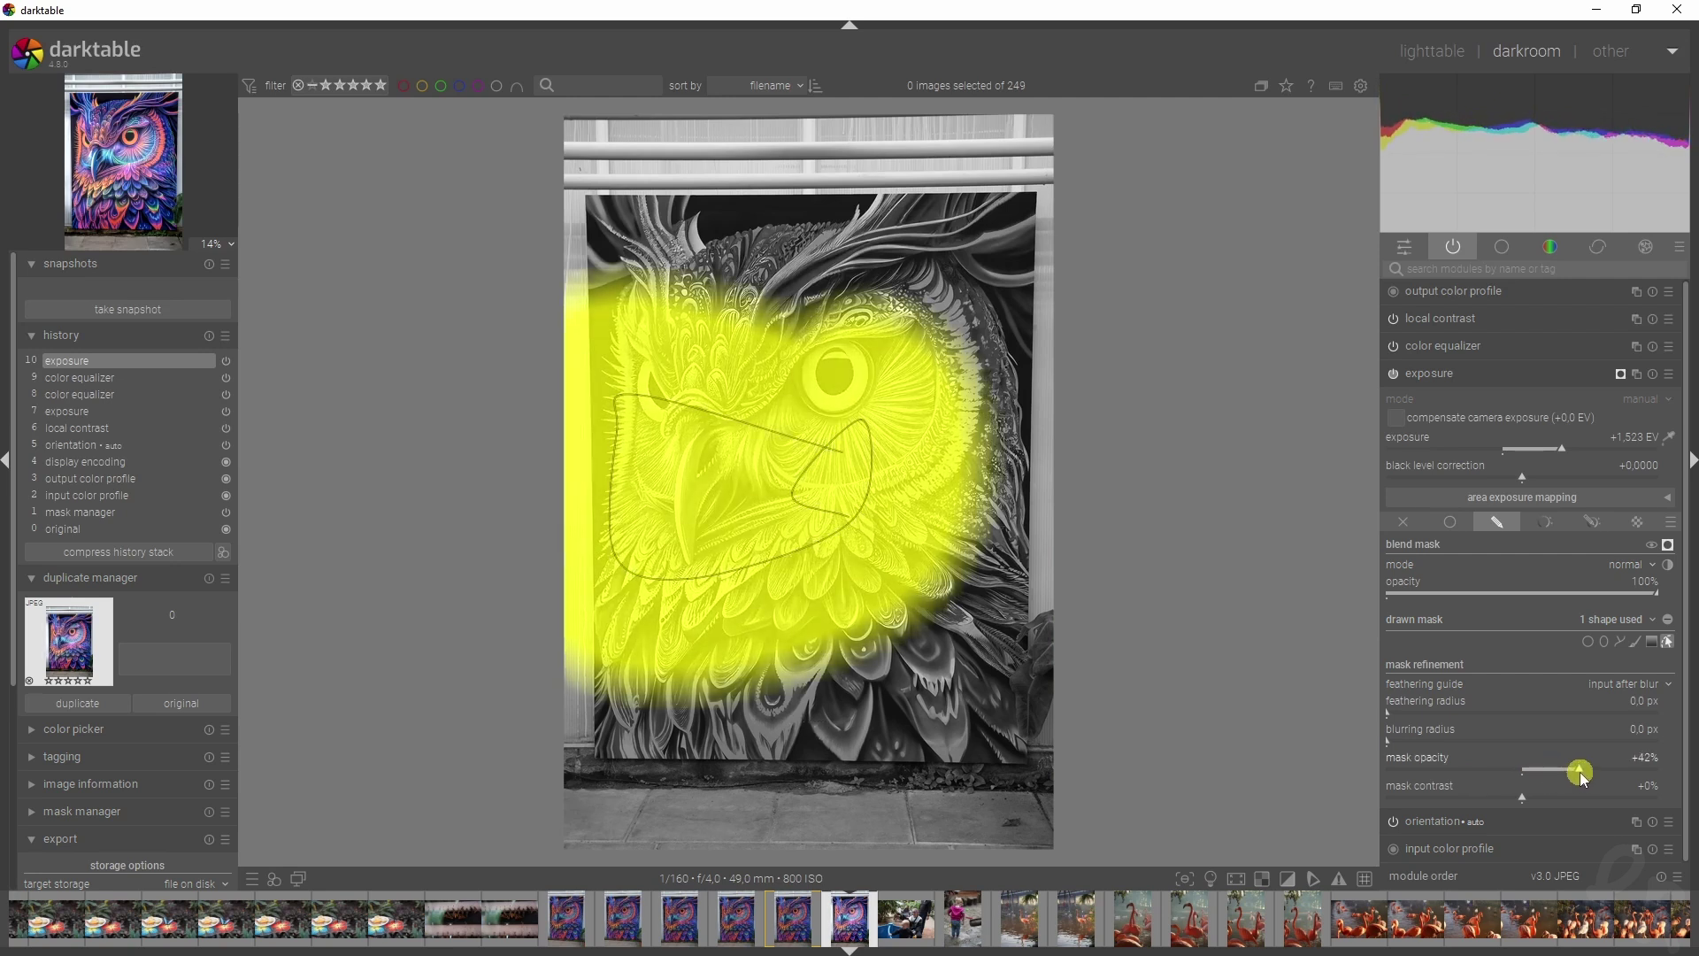
left_click_drag(1586, 780, 1586, 781)
left_click_drag(1585, 780, 1520, 771)
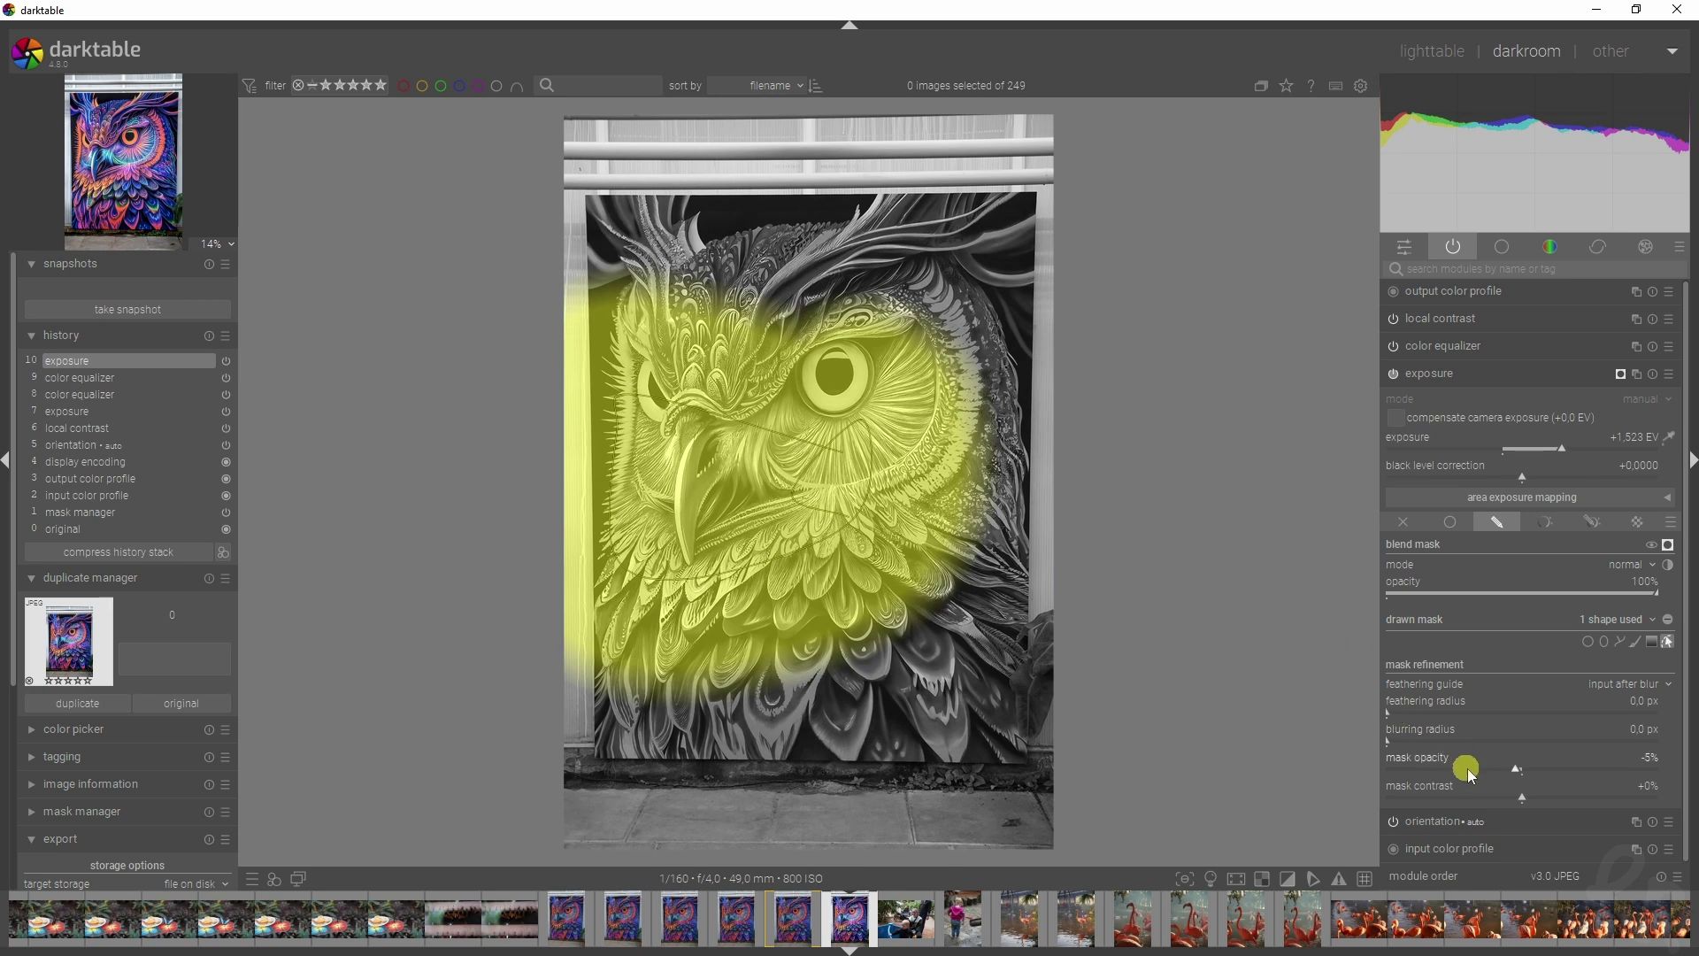
mouse_move(1509, 798)
left_mouse_down()
mouse_move(1445, 801)
mouse_move(1584, 813)
mouse_move(1250, 793)
mouse_move(1563, 808)
mouse_move(1551, 821)
mouse_move(1510, 785)
left_mouse_up()
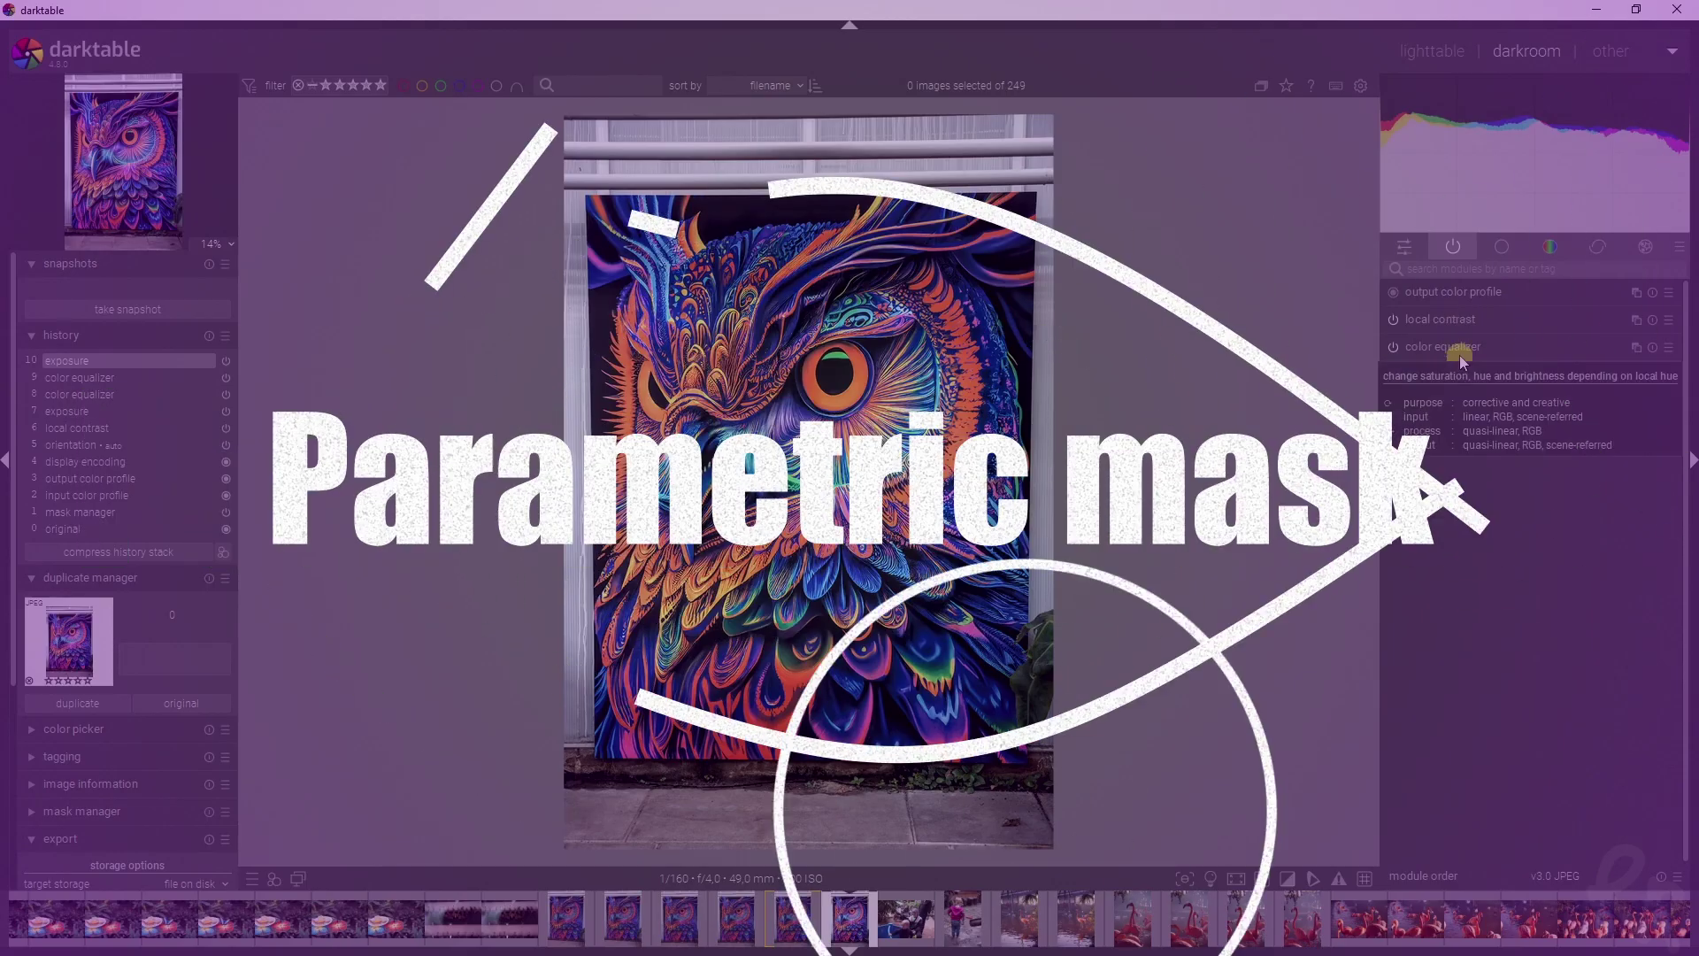
- Expand the color equalizer module and enable a parametric mask for it
left_click(1459, 350)
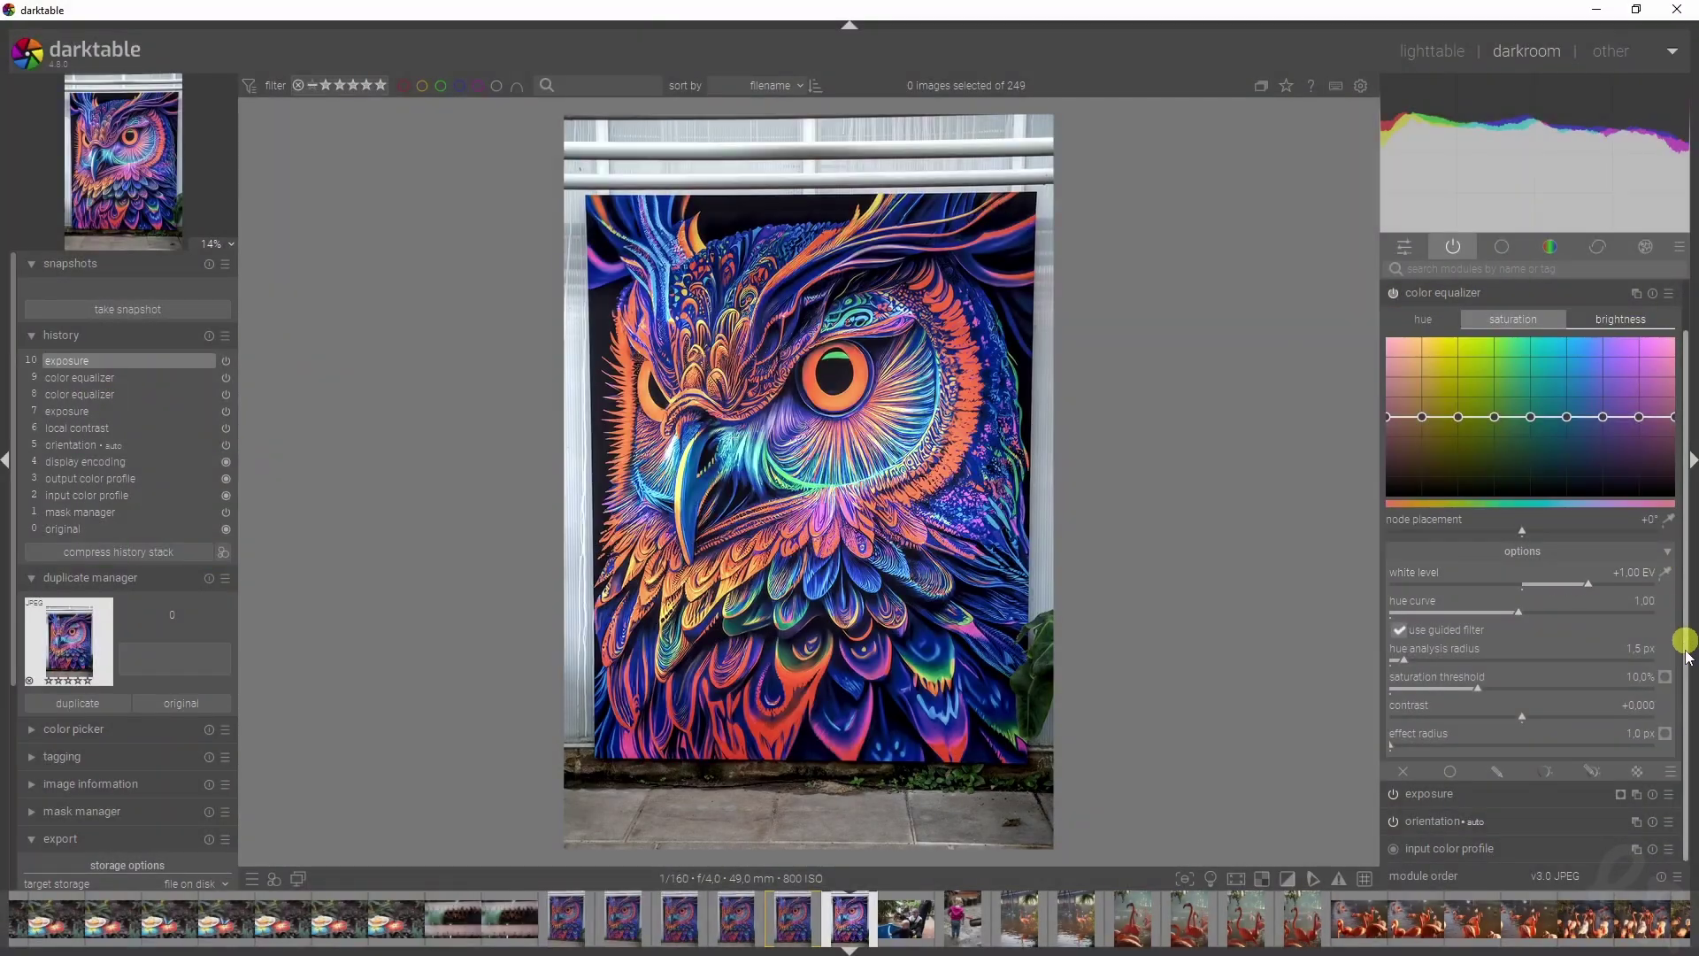
left_click(1545, 771)
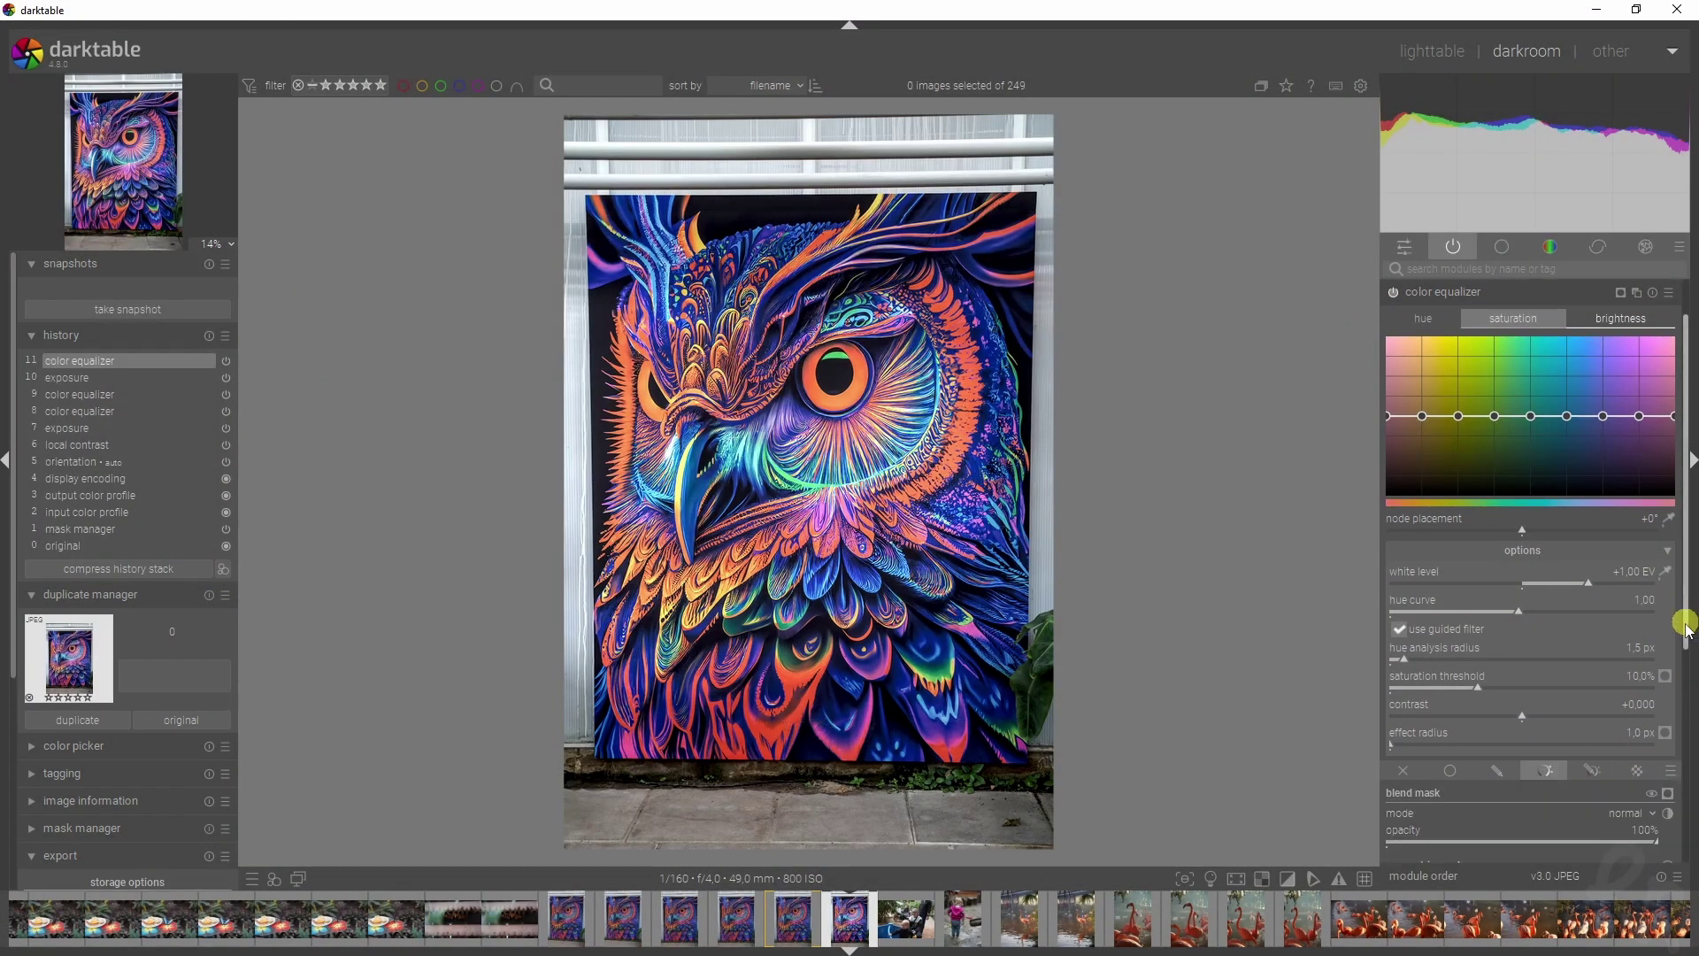
scroll(1668, 566, "down", 5)
left_click_drag(1692, 595, 1692, 581)
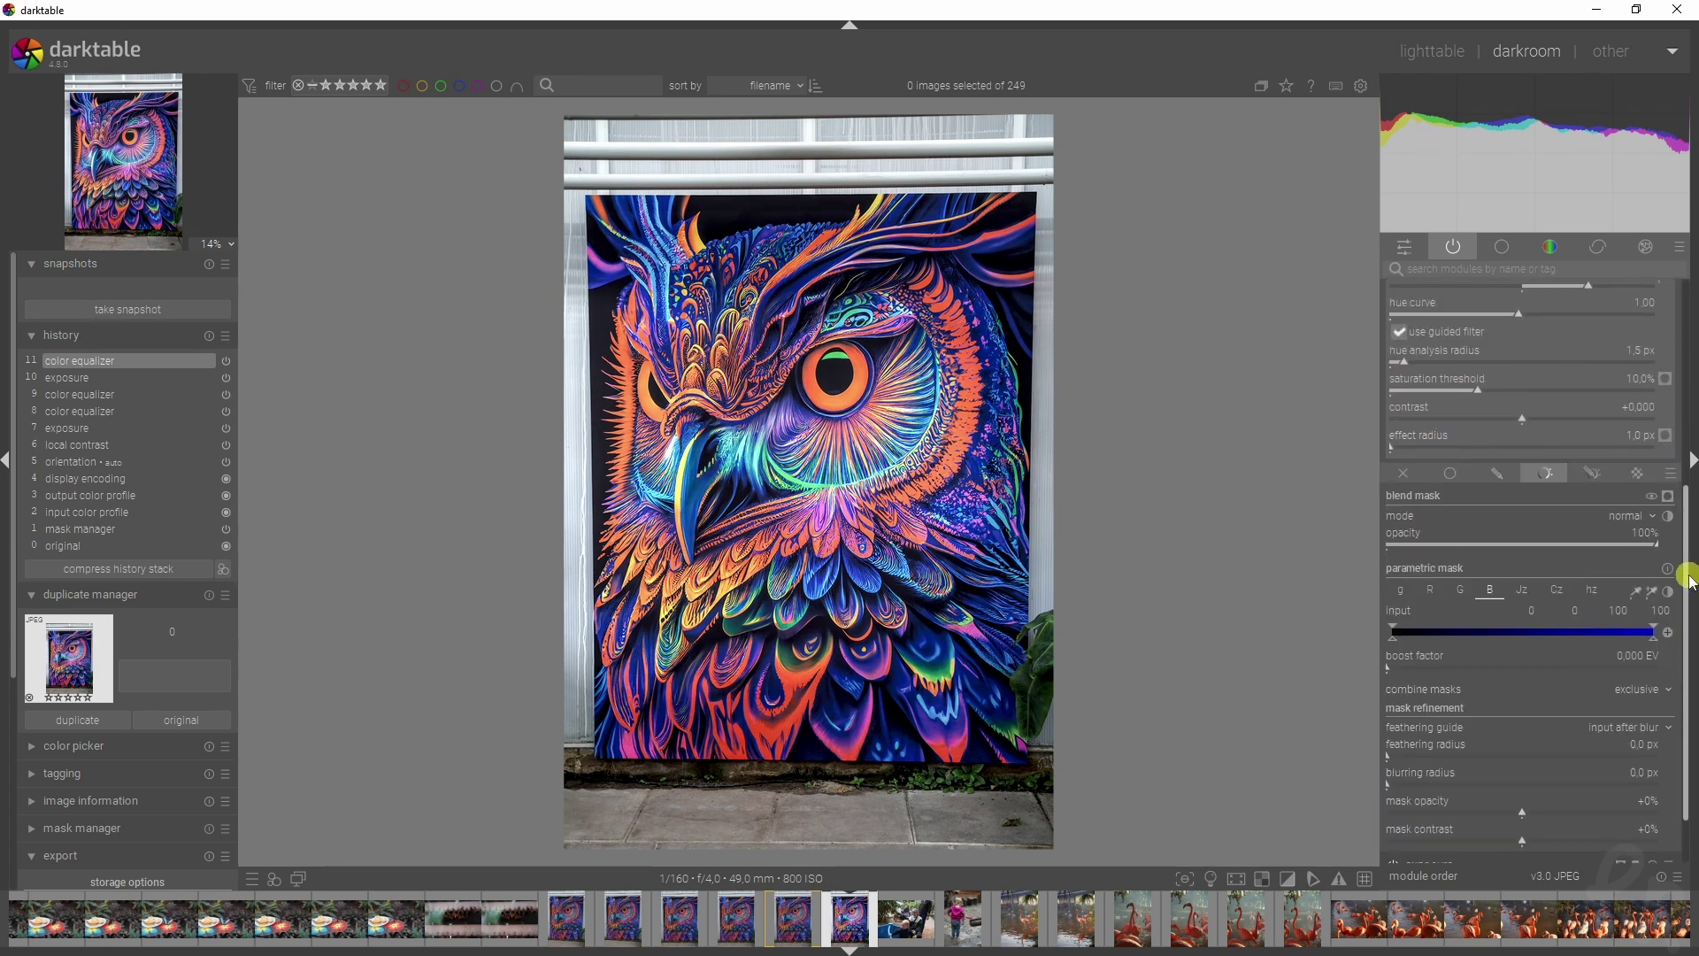
- Look through the parametric mask's g, R, G and B channels
left_click(1400, 589)
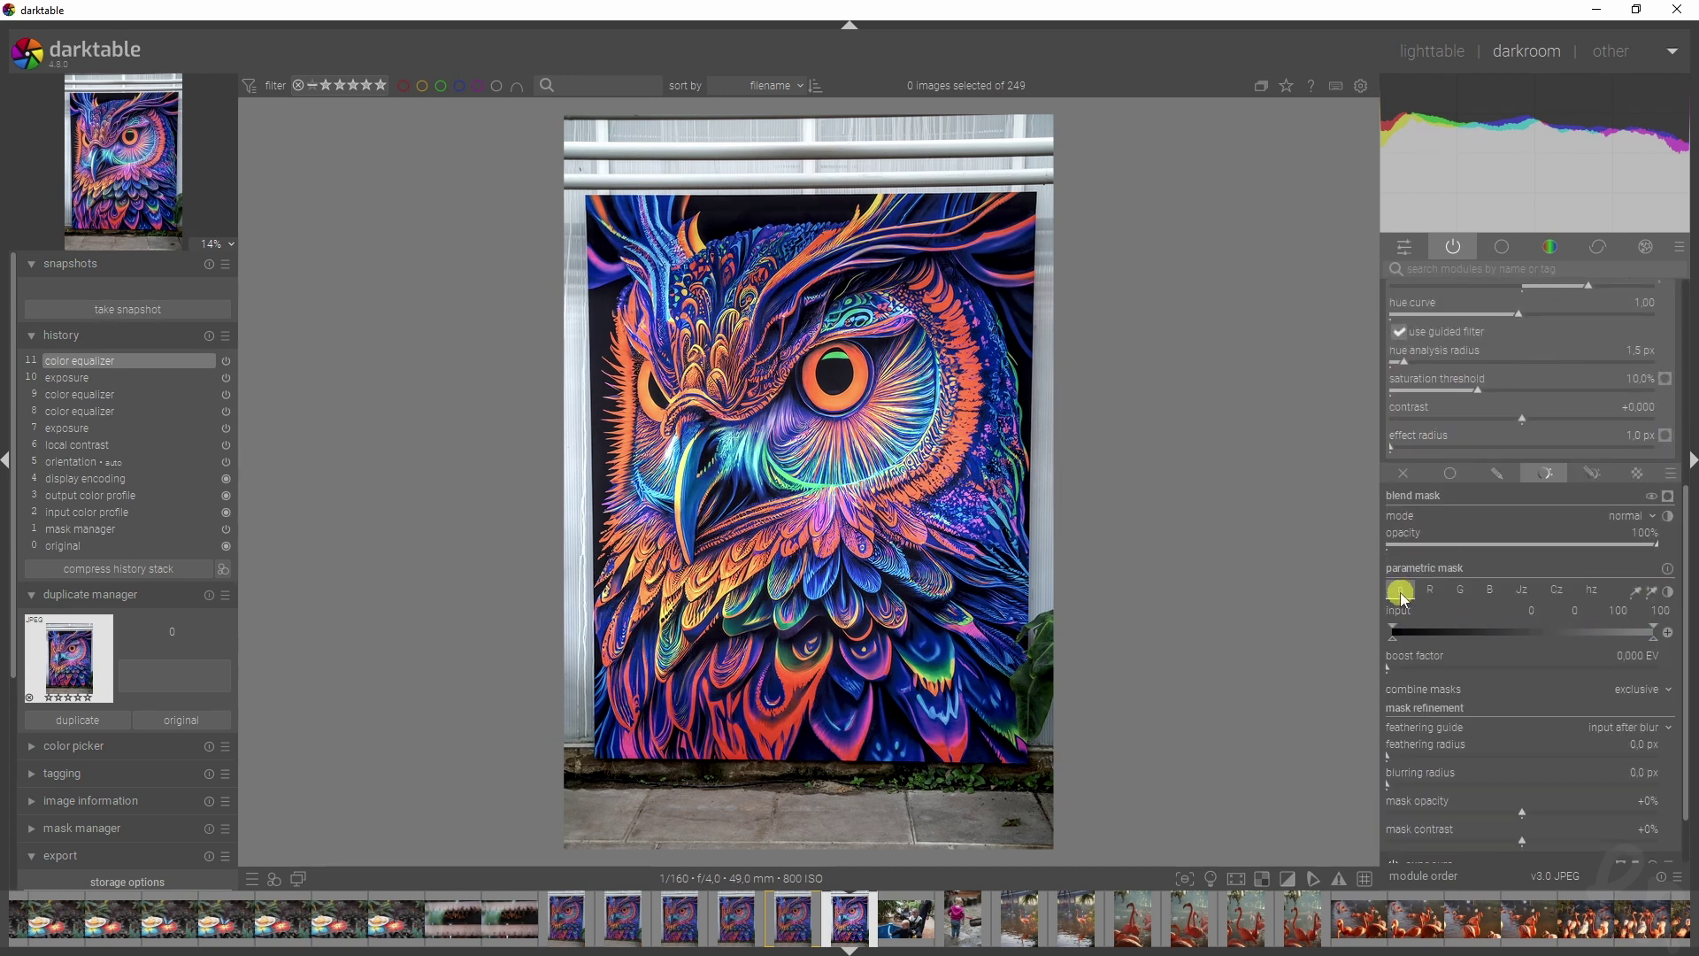
left_click(1432, 589)
left_click(1460, 592)
left_click(1494, 591)
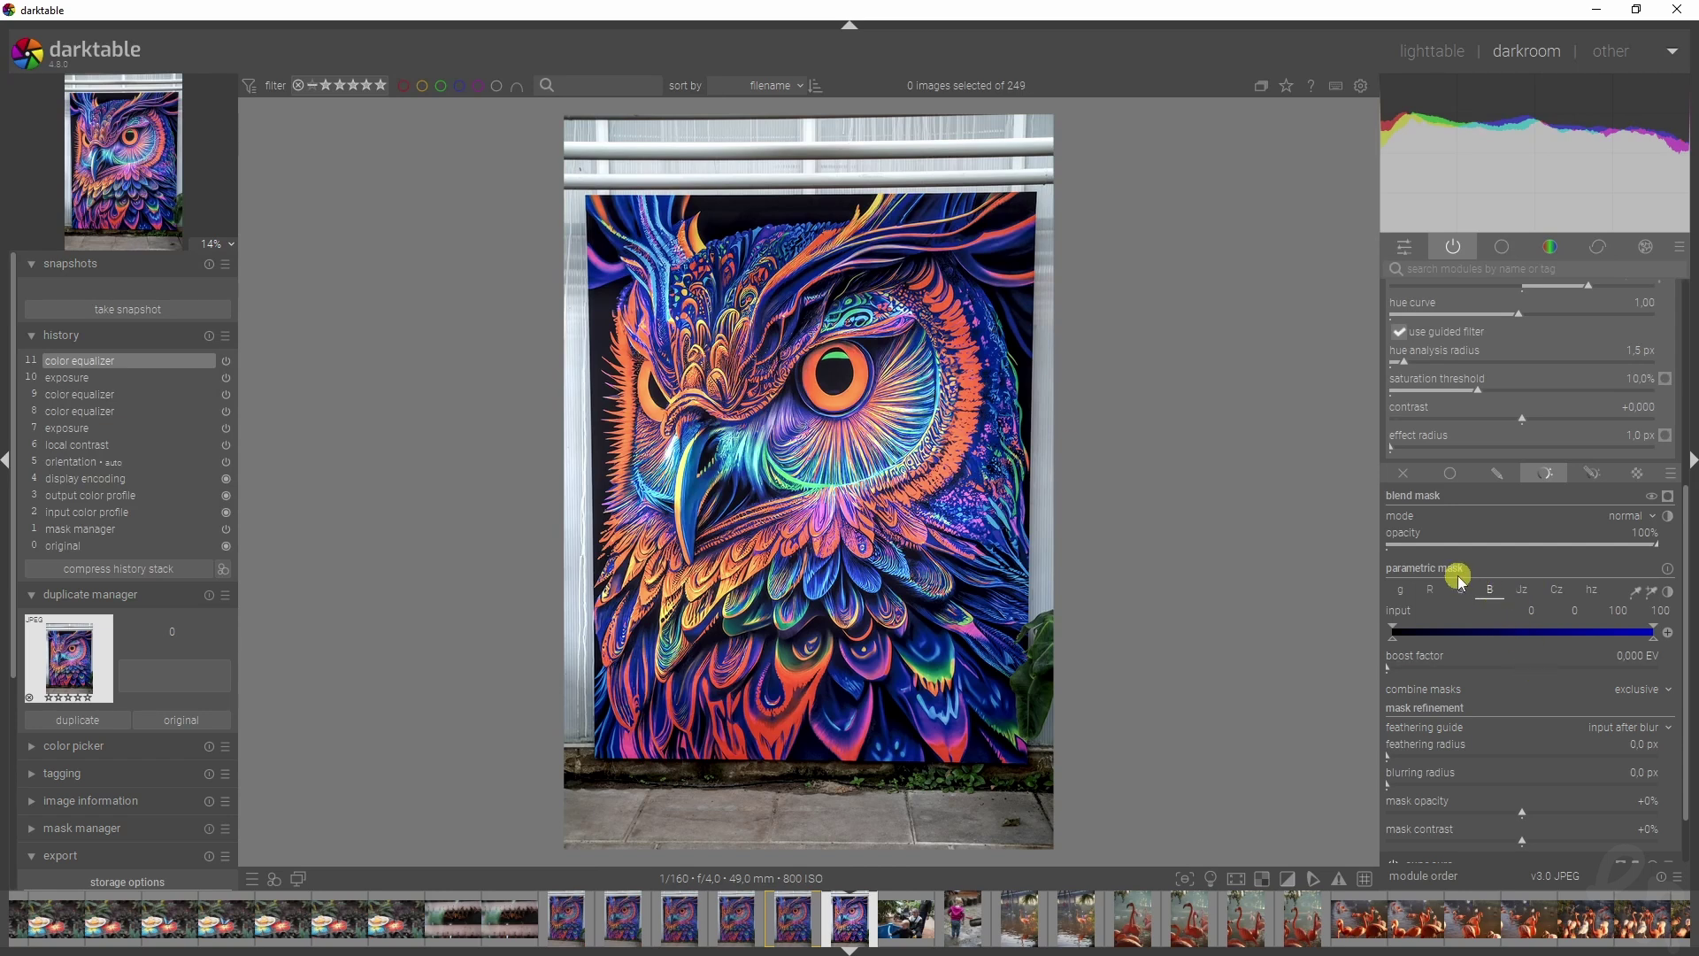
- Limit the parametric mask's hz channel to the orange hues with input values 24, 24, 57 and 76
left_click(1593, 590)
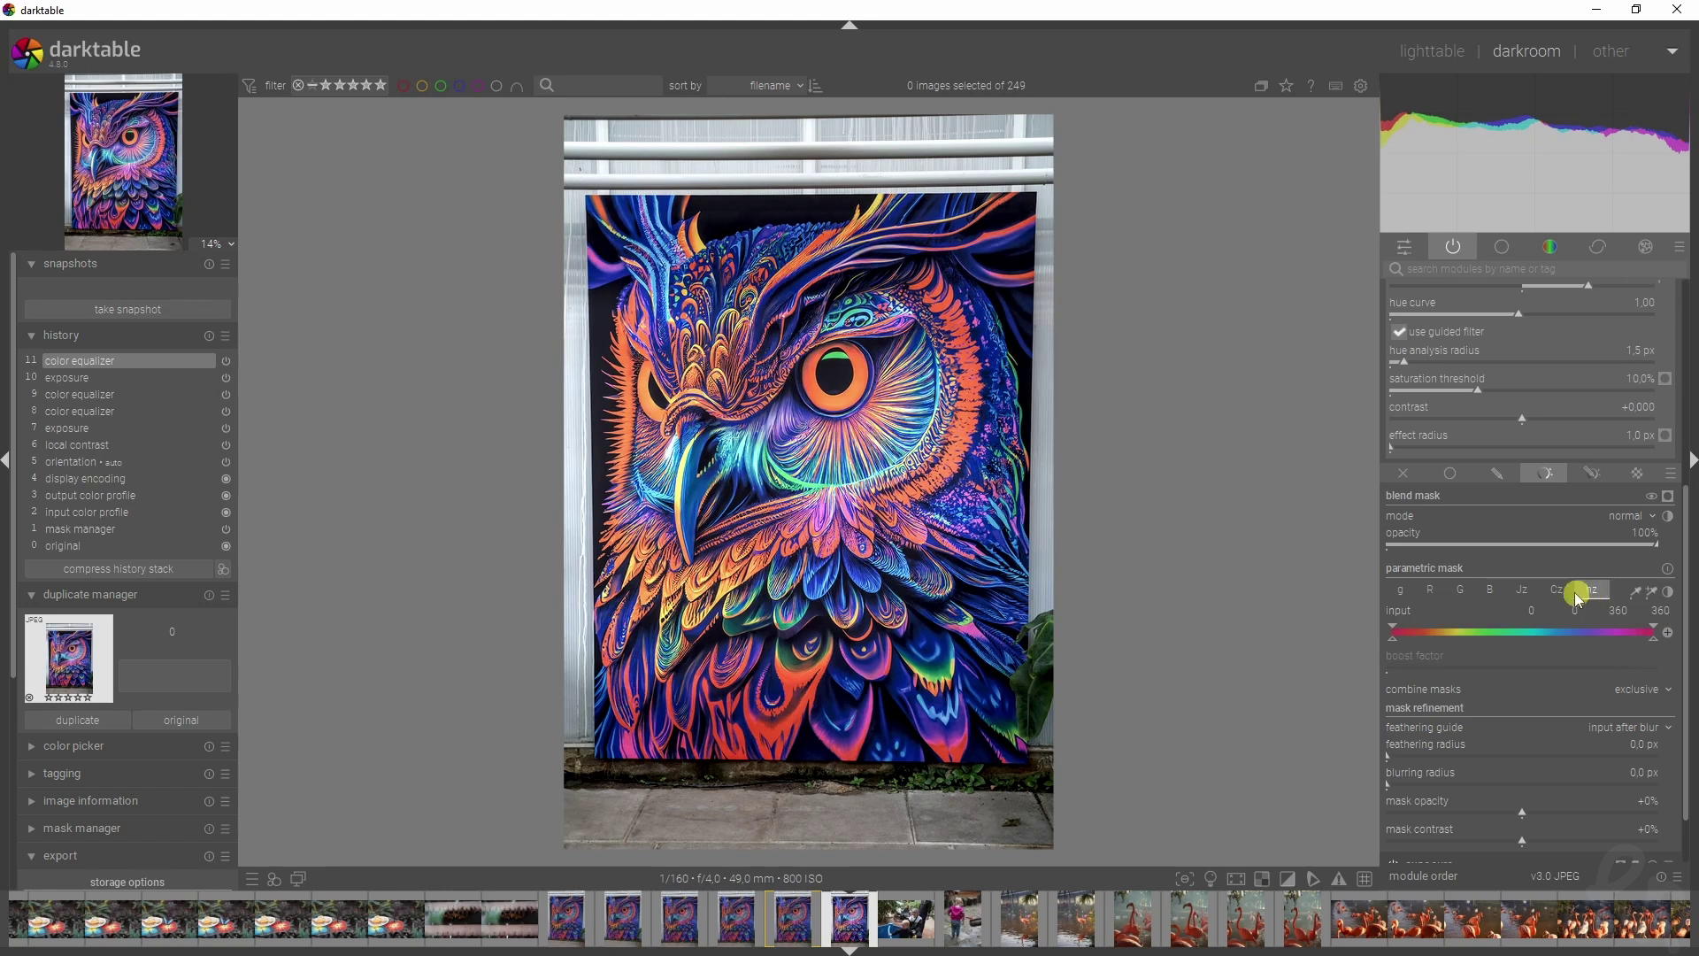
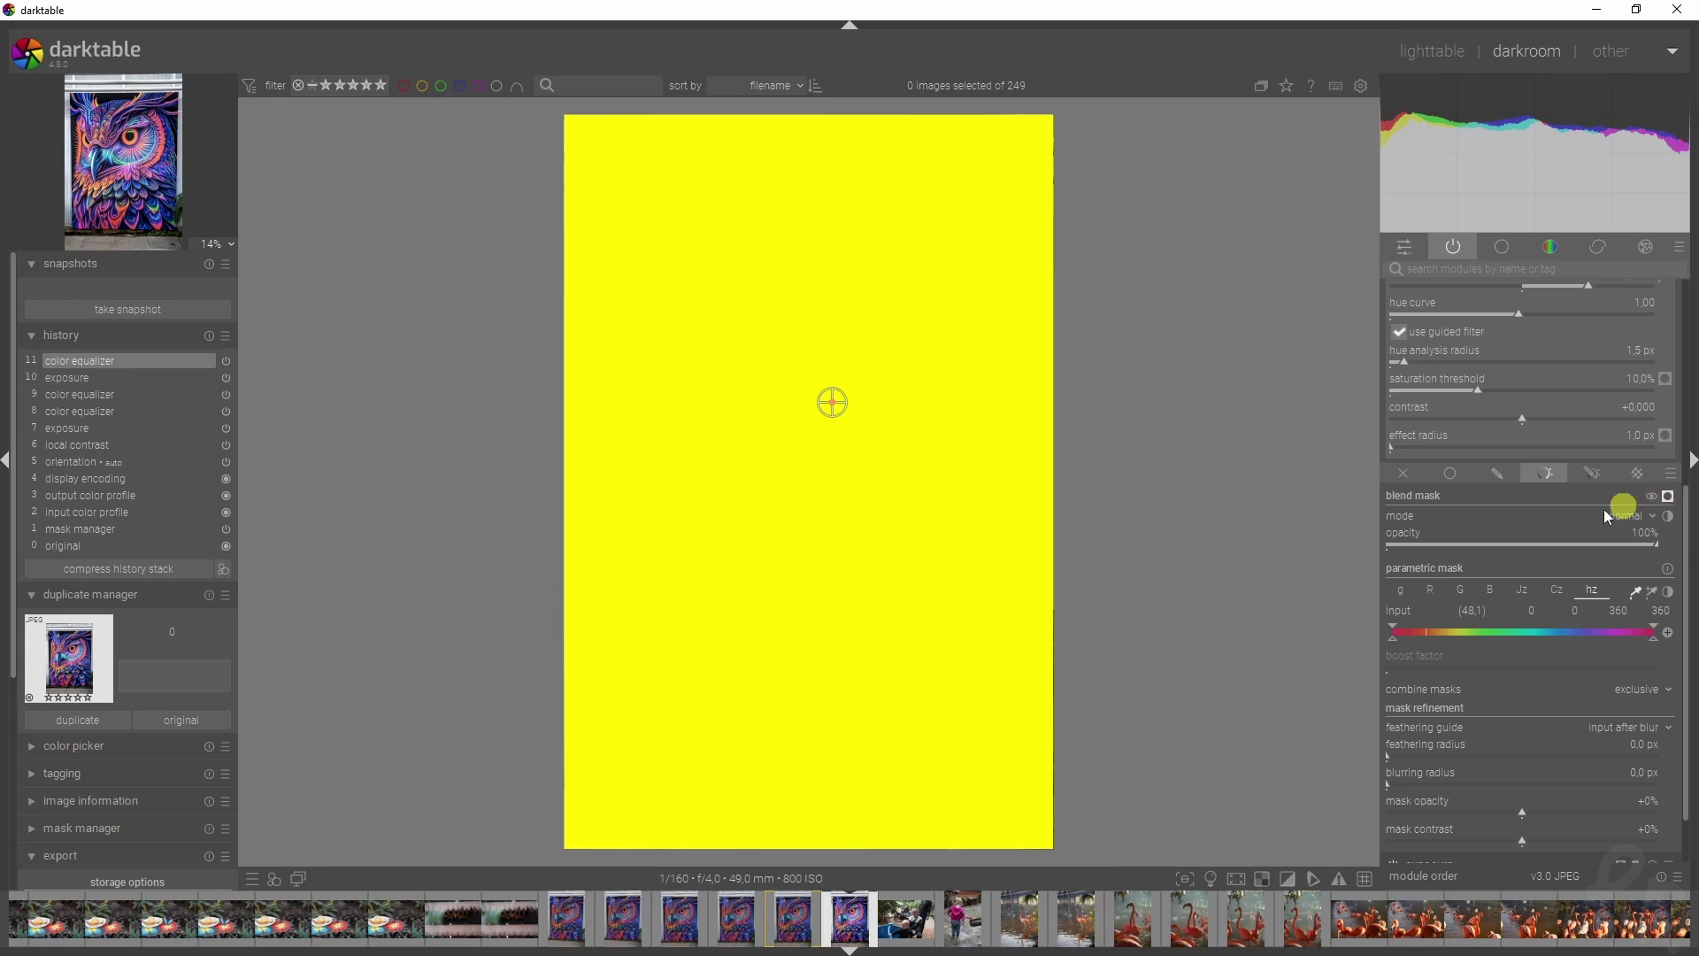
left_click_drag(1657, 646, 1410, 644)
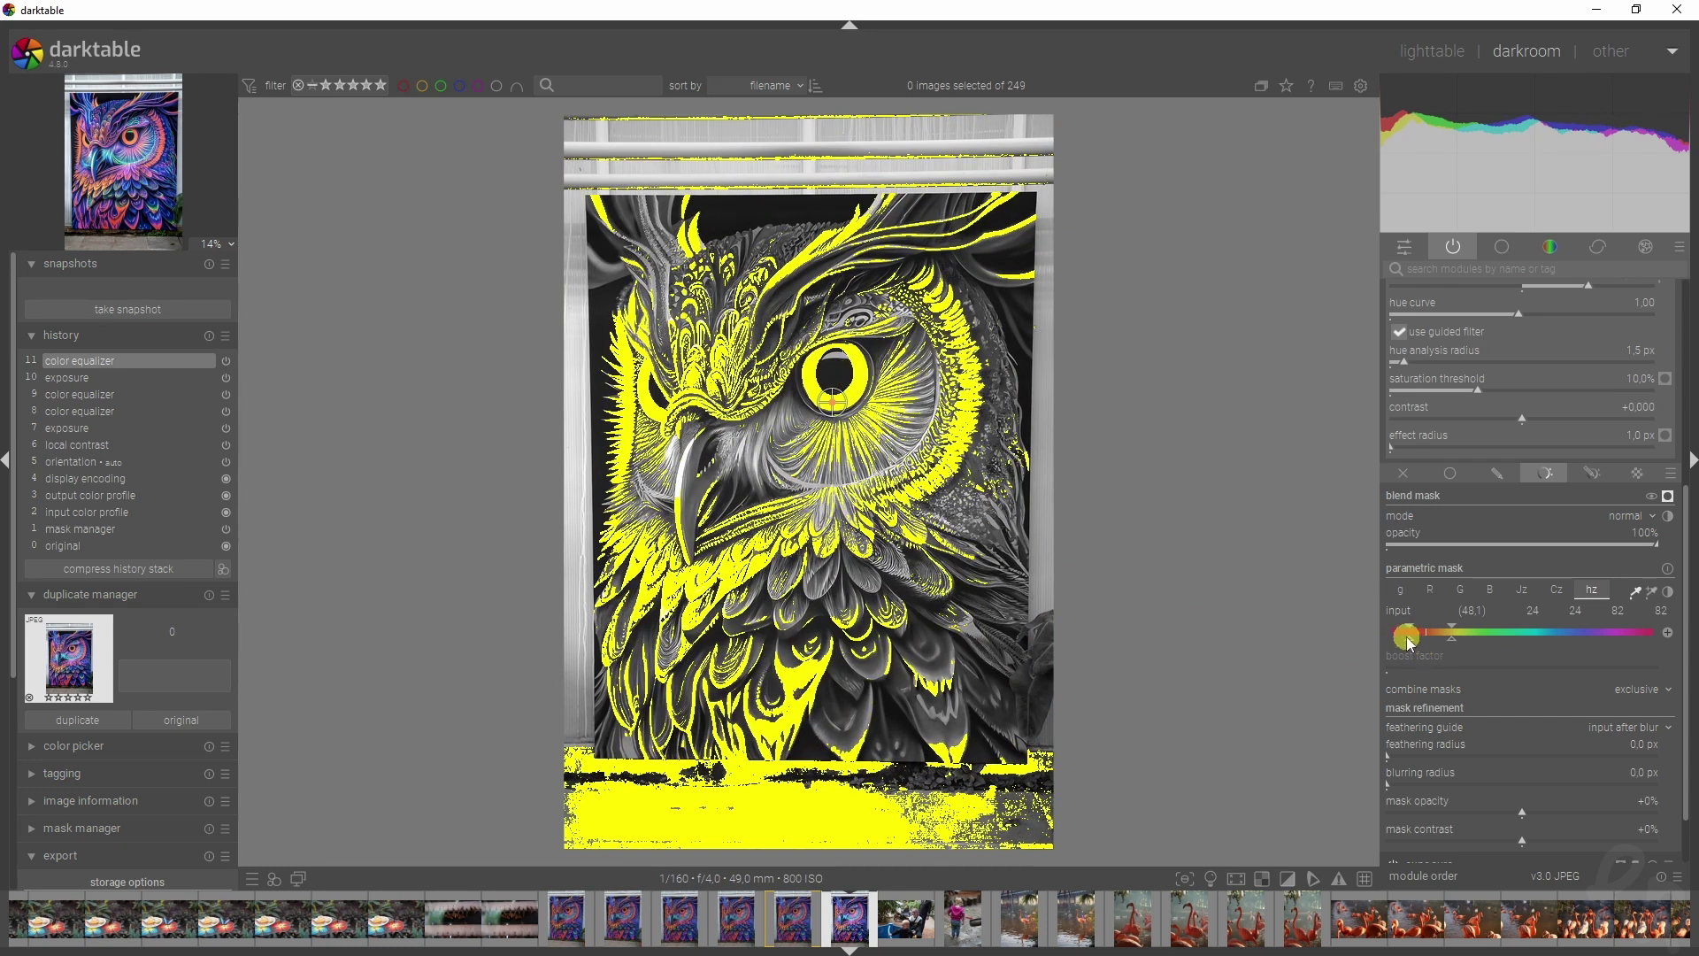
mouse_move(1441, 647)
left_mouse_down()
mouse_move(1551, 636)
mouse_move(1436, 629)
mouse_move(1464, 644)
mouse_move(1449, 645)
left_mouse_up()
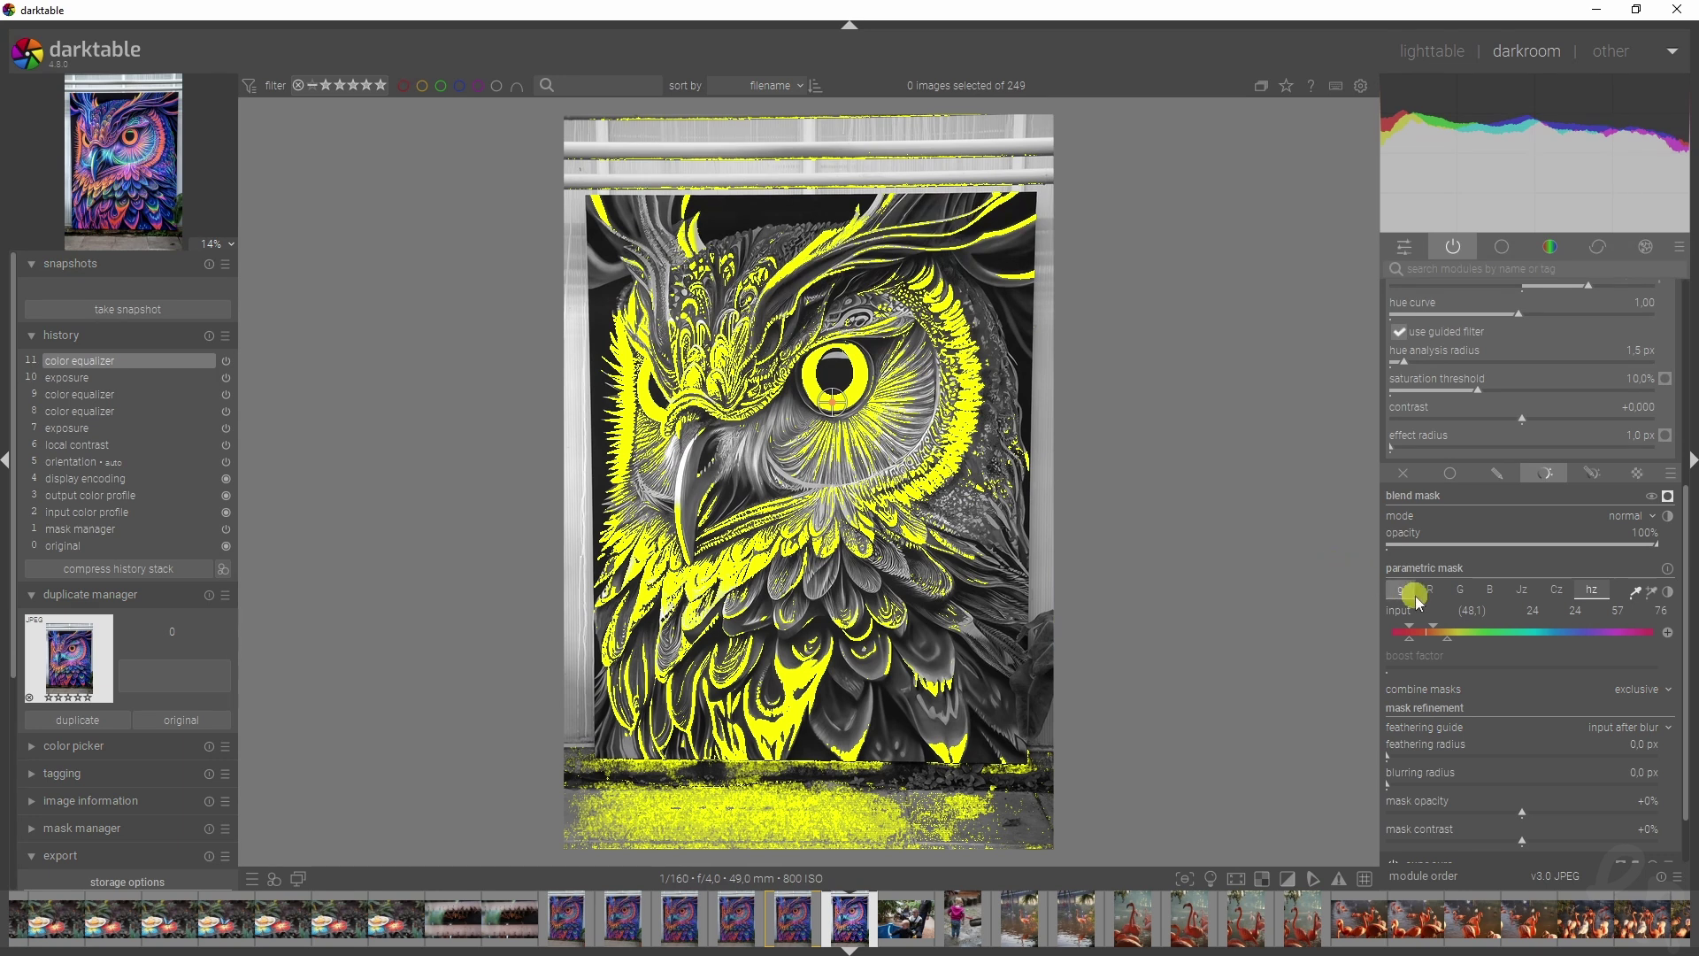
- Raise the Cz channel's boost factor to 0.136 EV and return to the hz channel
scroll(1436, 578, "down", 1)
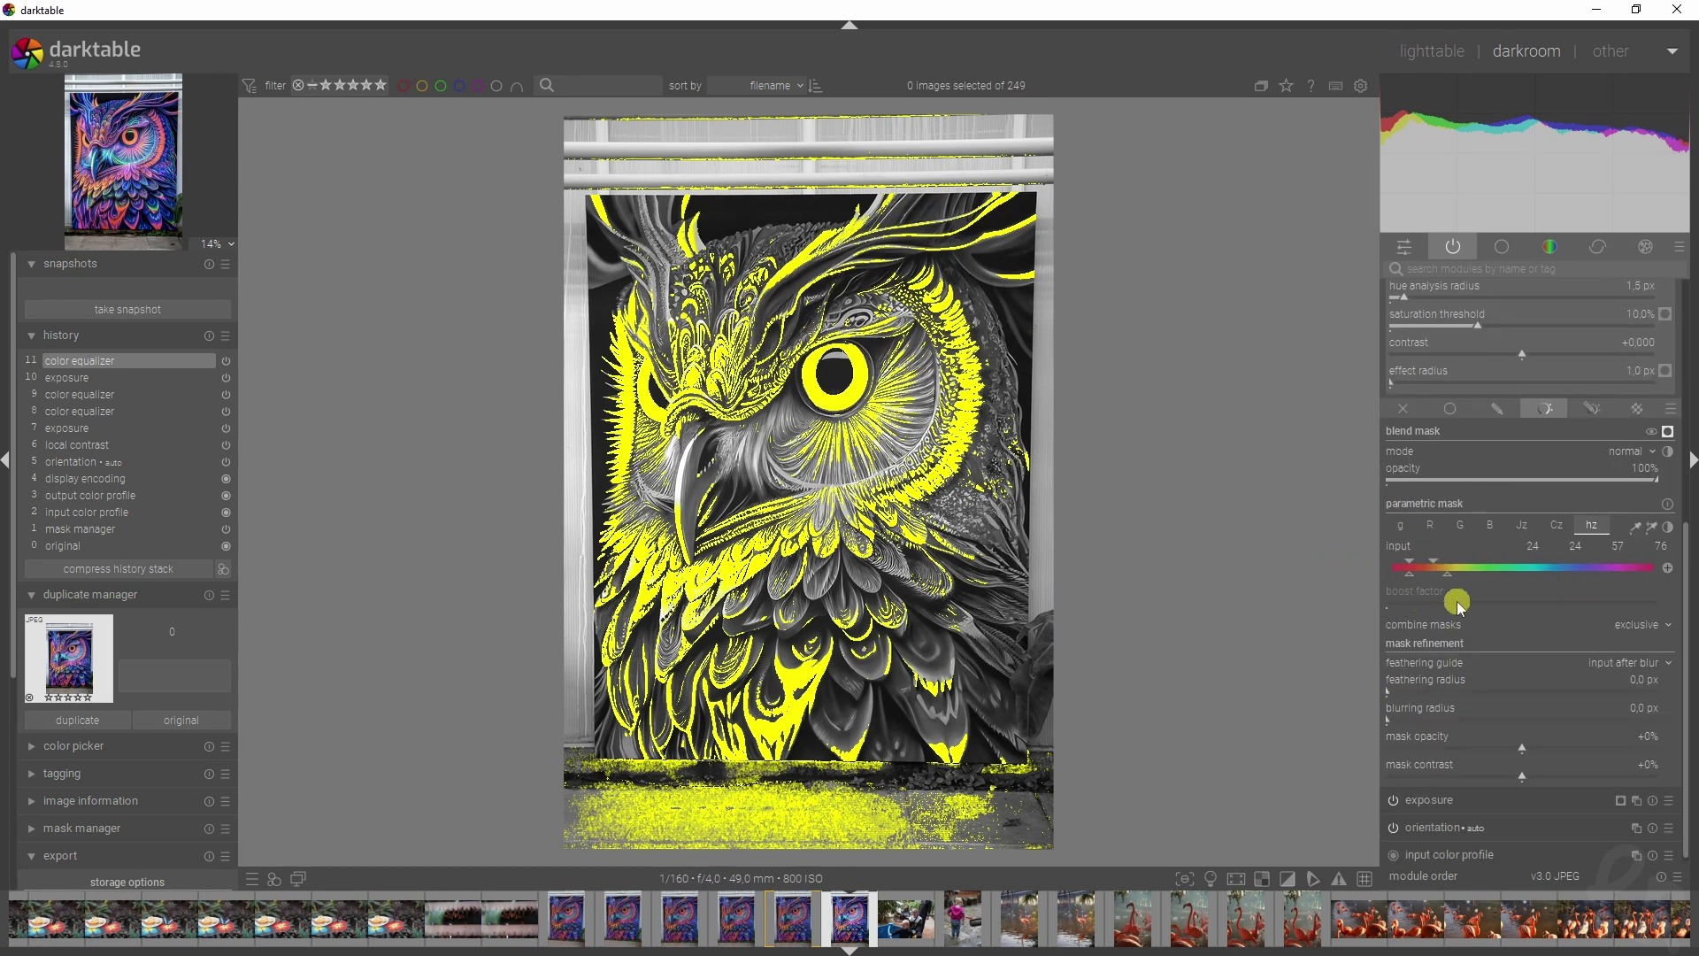
left_click(1562, 527)
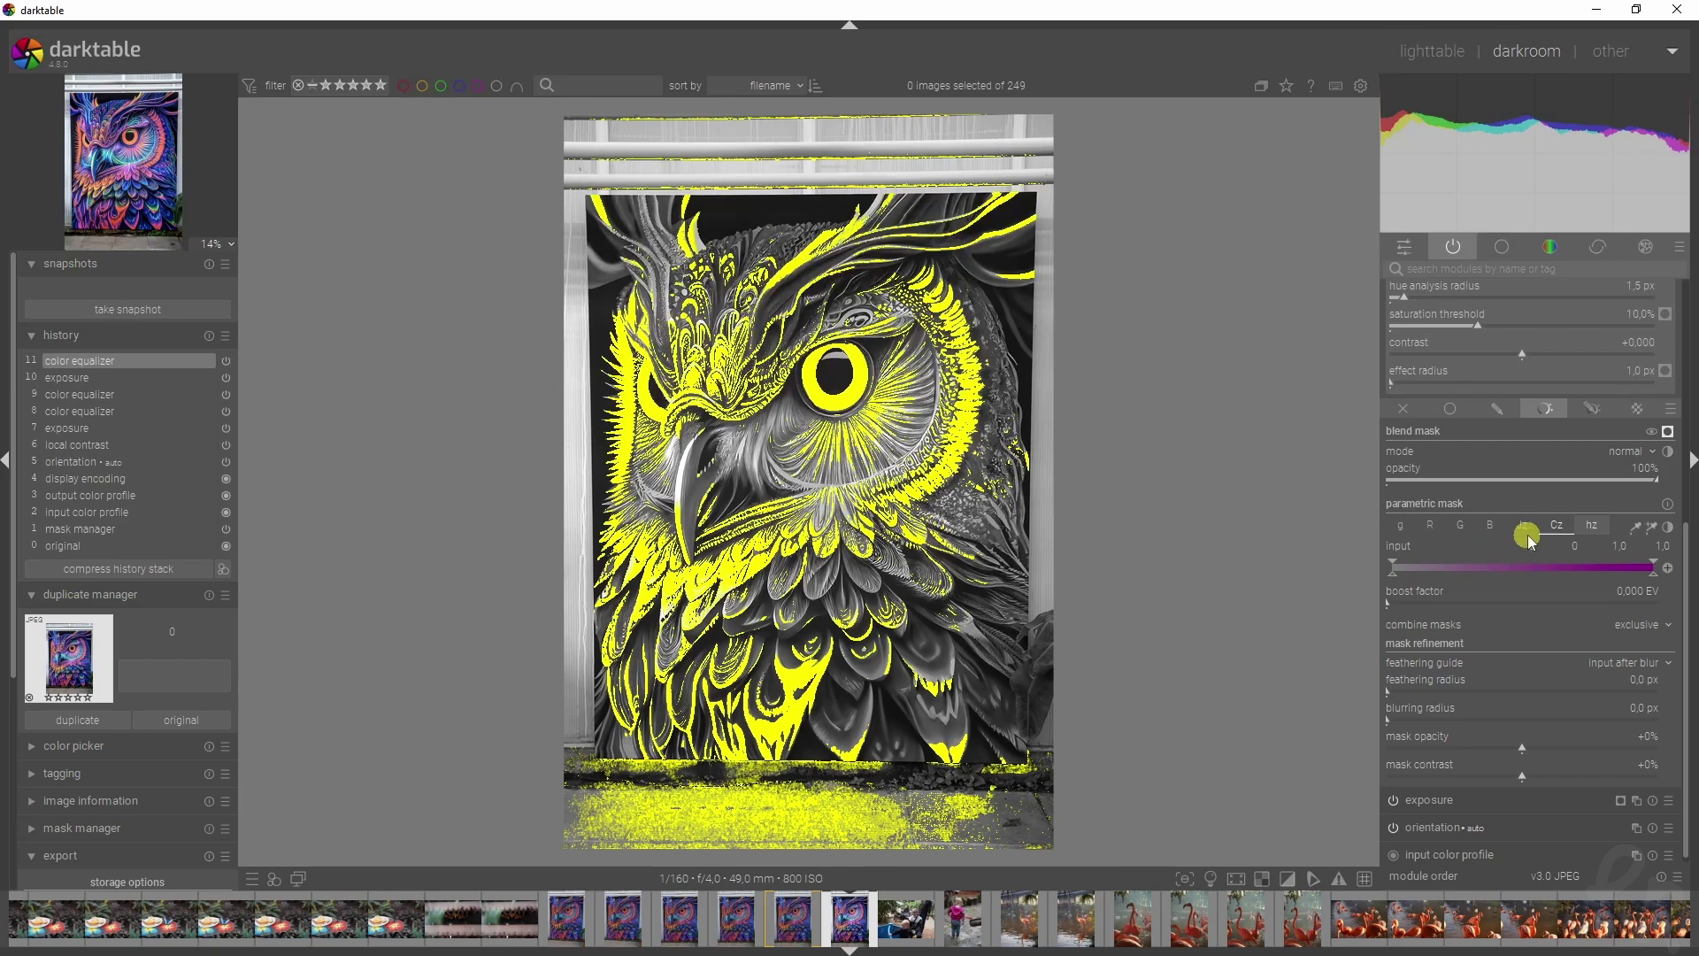
scroll(1445, 603, "up", 1)
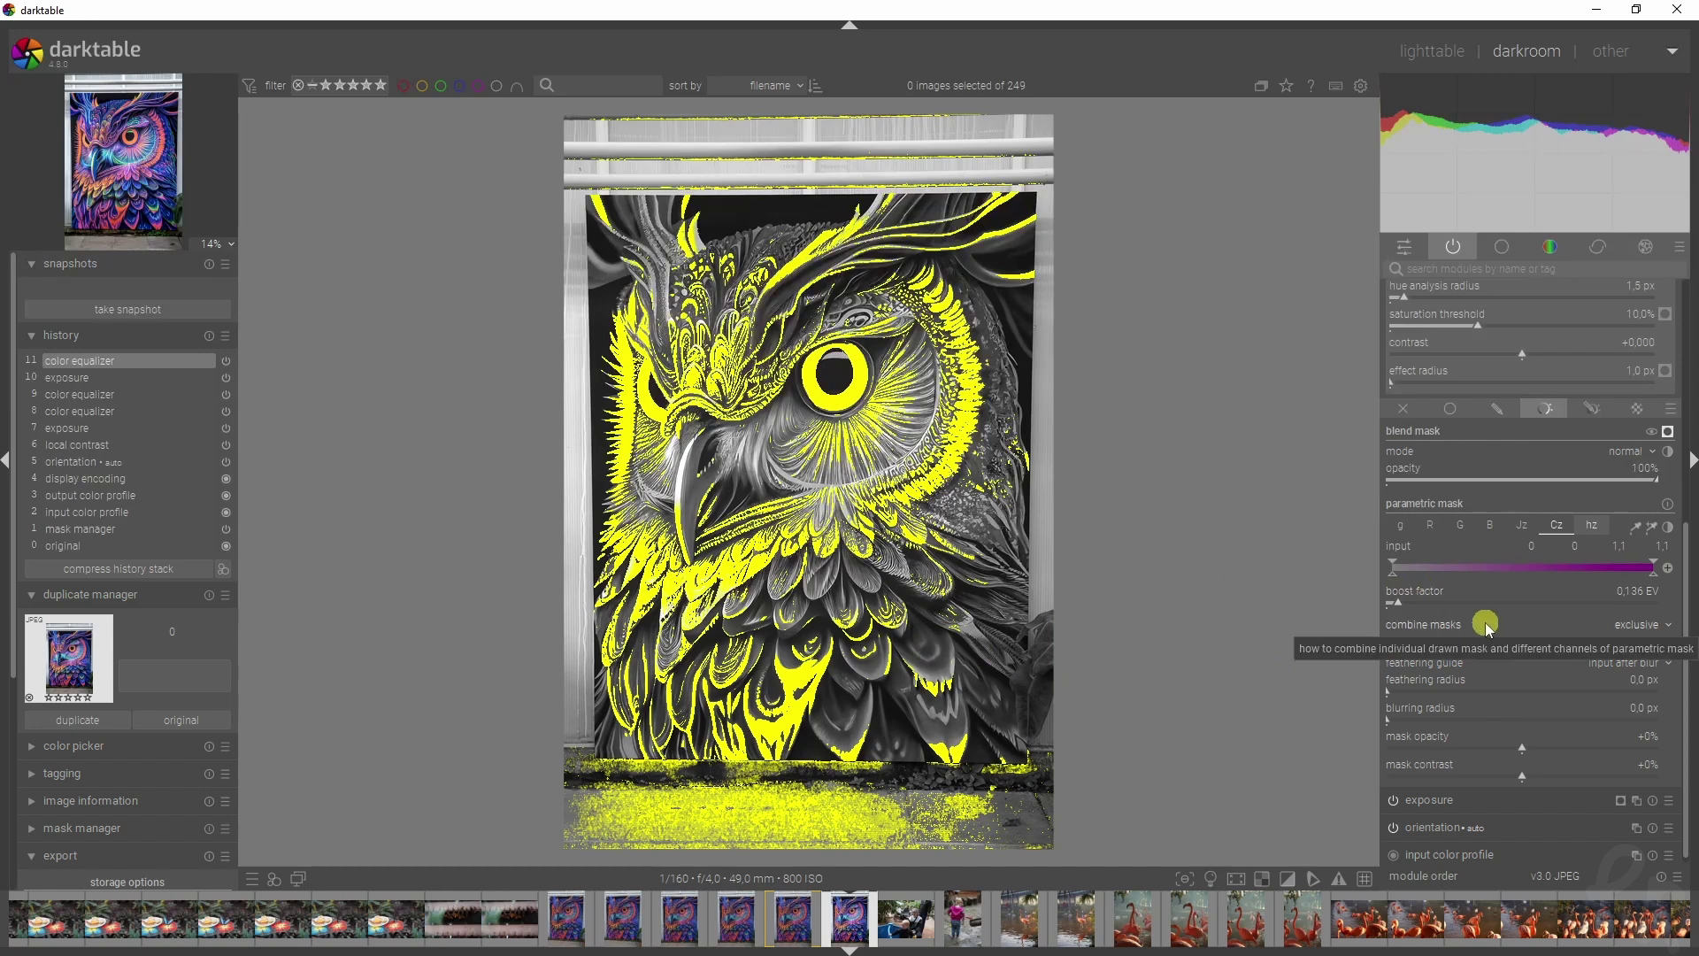
left_click(1592, 526)
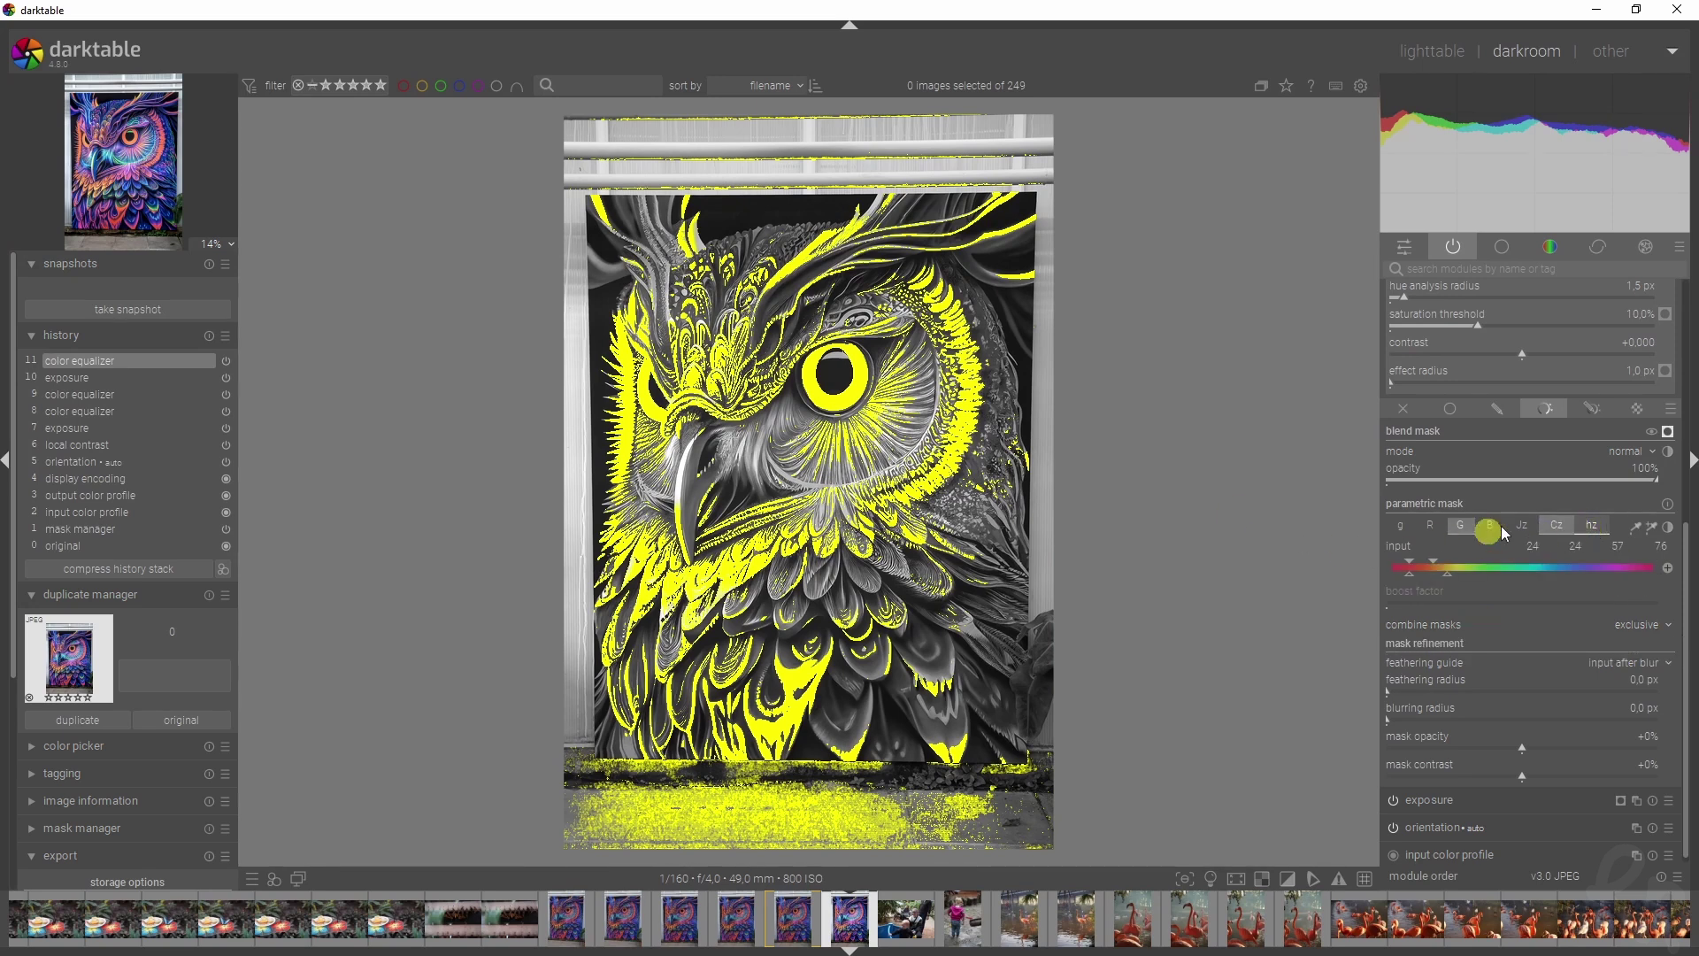
- Sample the hue at a point on the owl's eye and set the hz range from an area around the eye
left_click(1638, 531)
left_click_drag(832, 415, 831, 407)
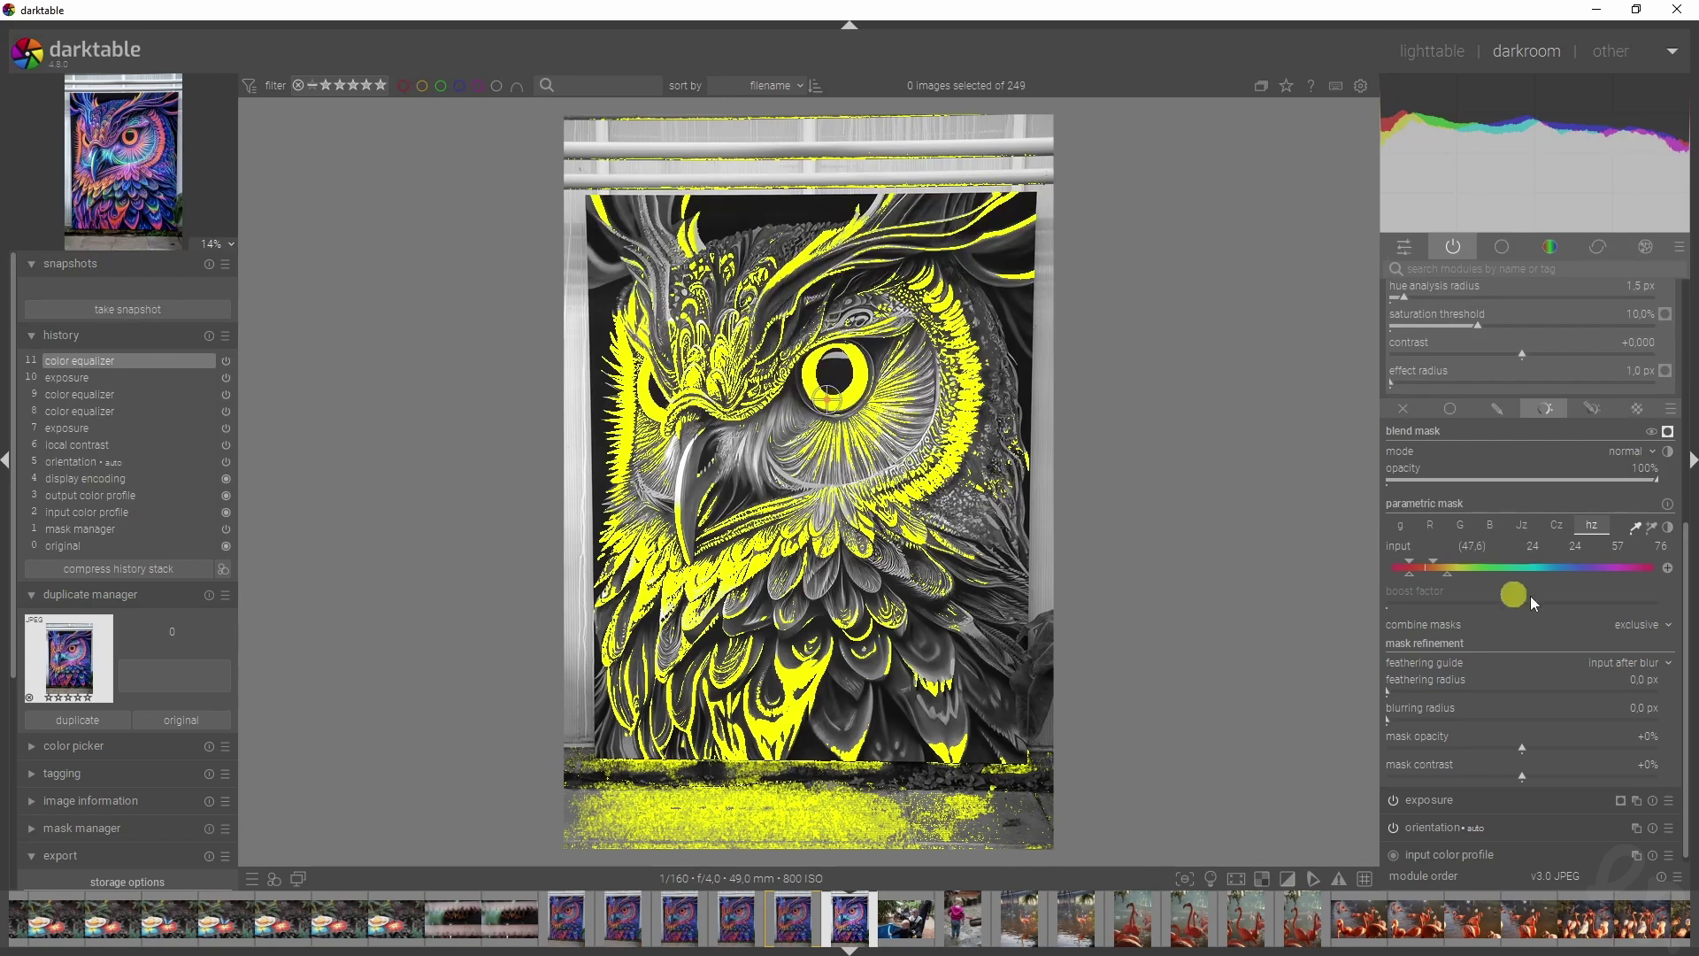
left_click(1658, 532)
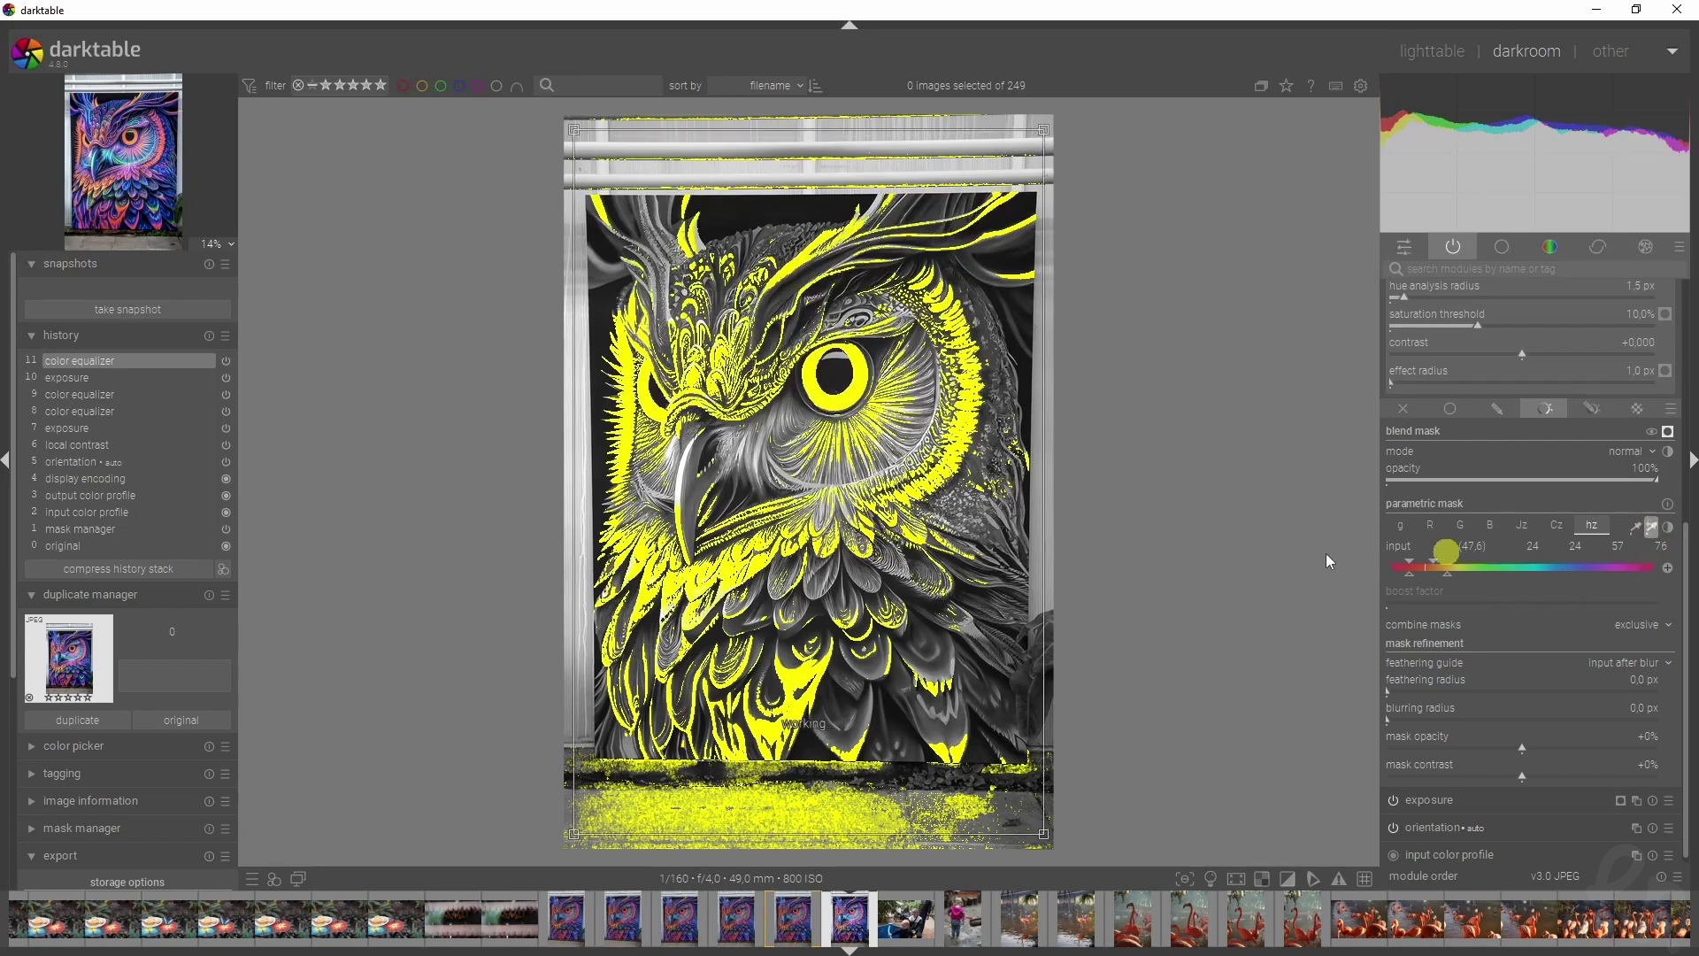
left_click_drag(930, 365, 786, 514)
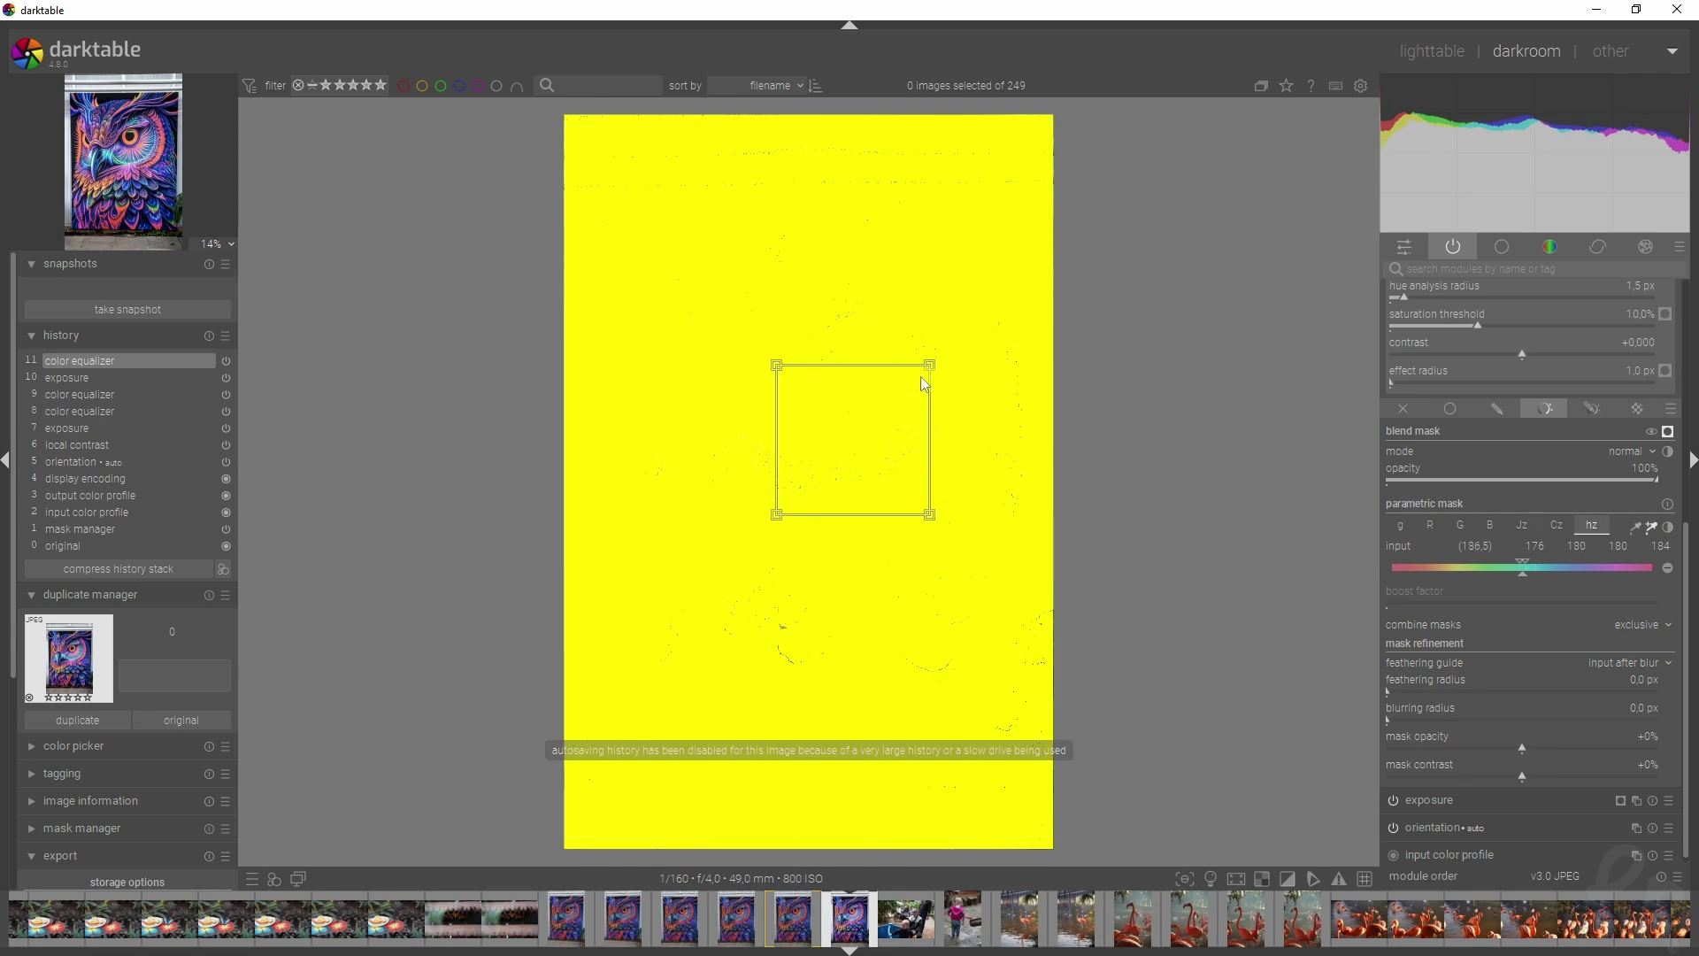
- Hide the mask overlay and set the hz range from small areas on the eye, the forehead and the blue feathers near the plant
left_click(1669, 432)
left_click_drag(862, 390, 833, 412)
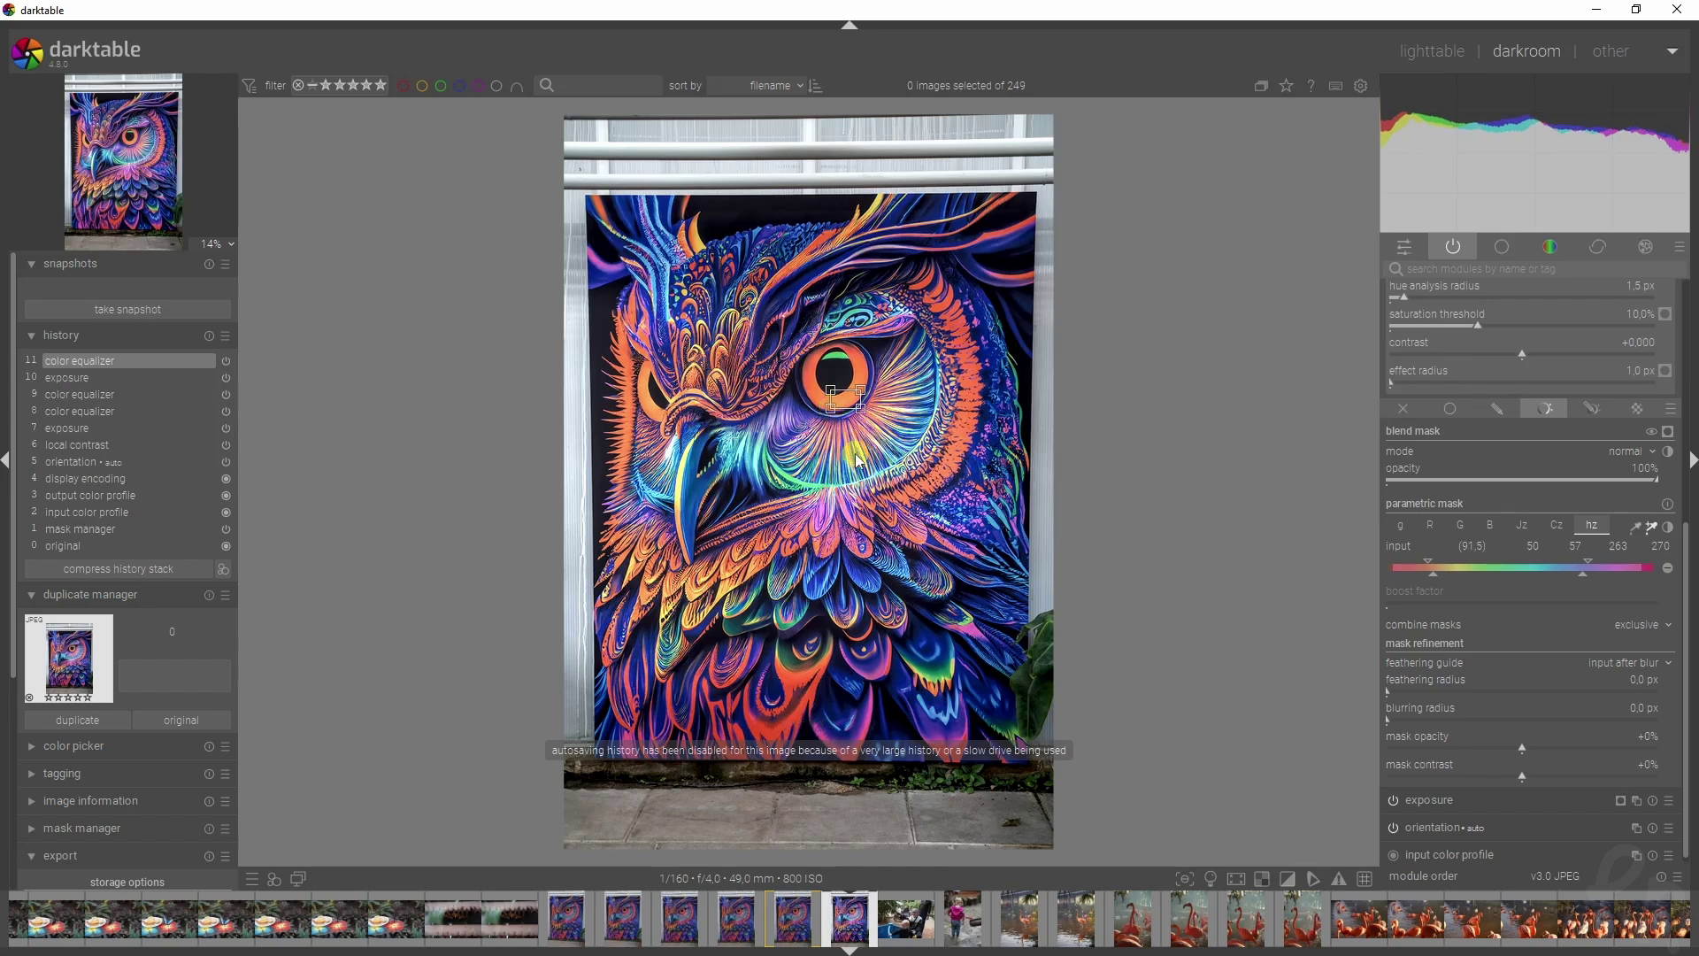
left_click_drag(812, 262, 765, 293)
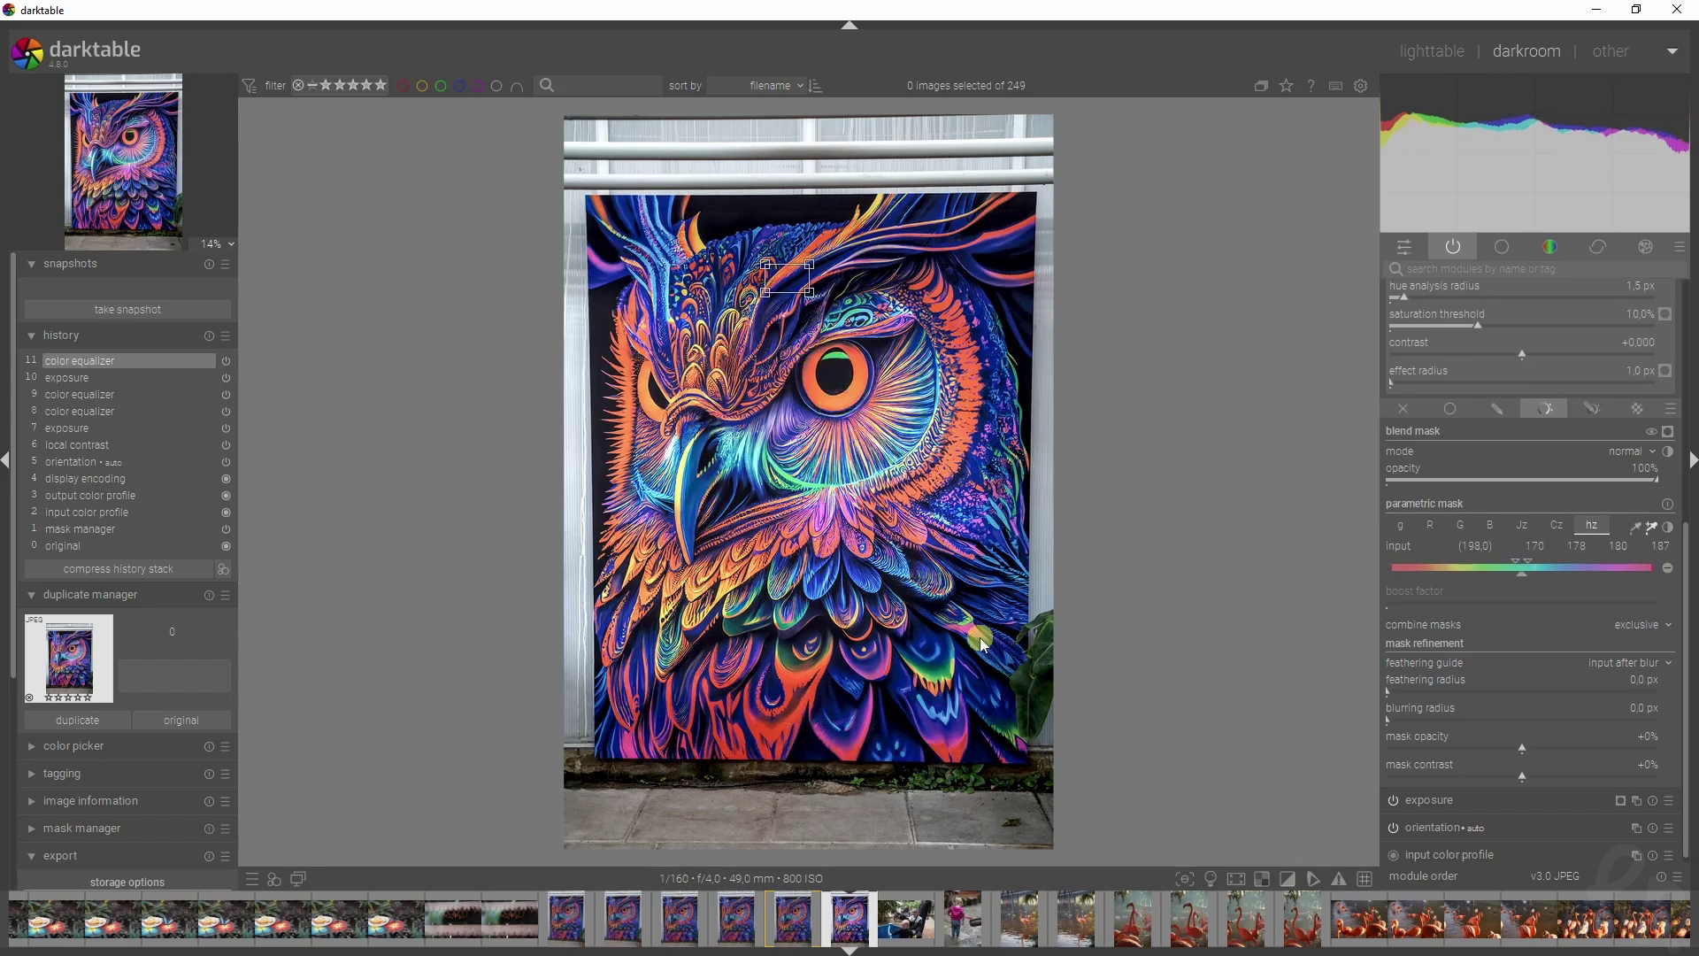
left_click_drag(980, 645, 1010, 665)
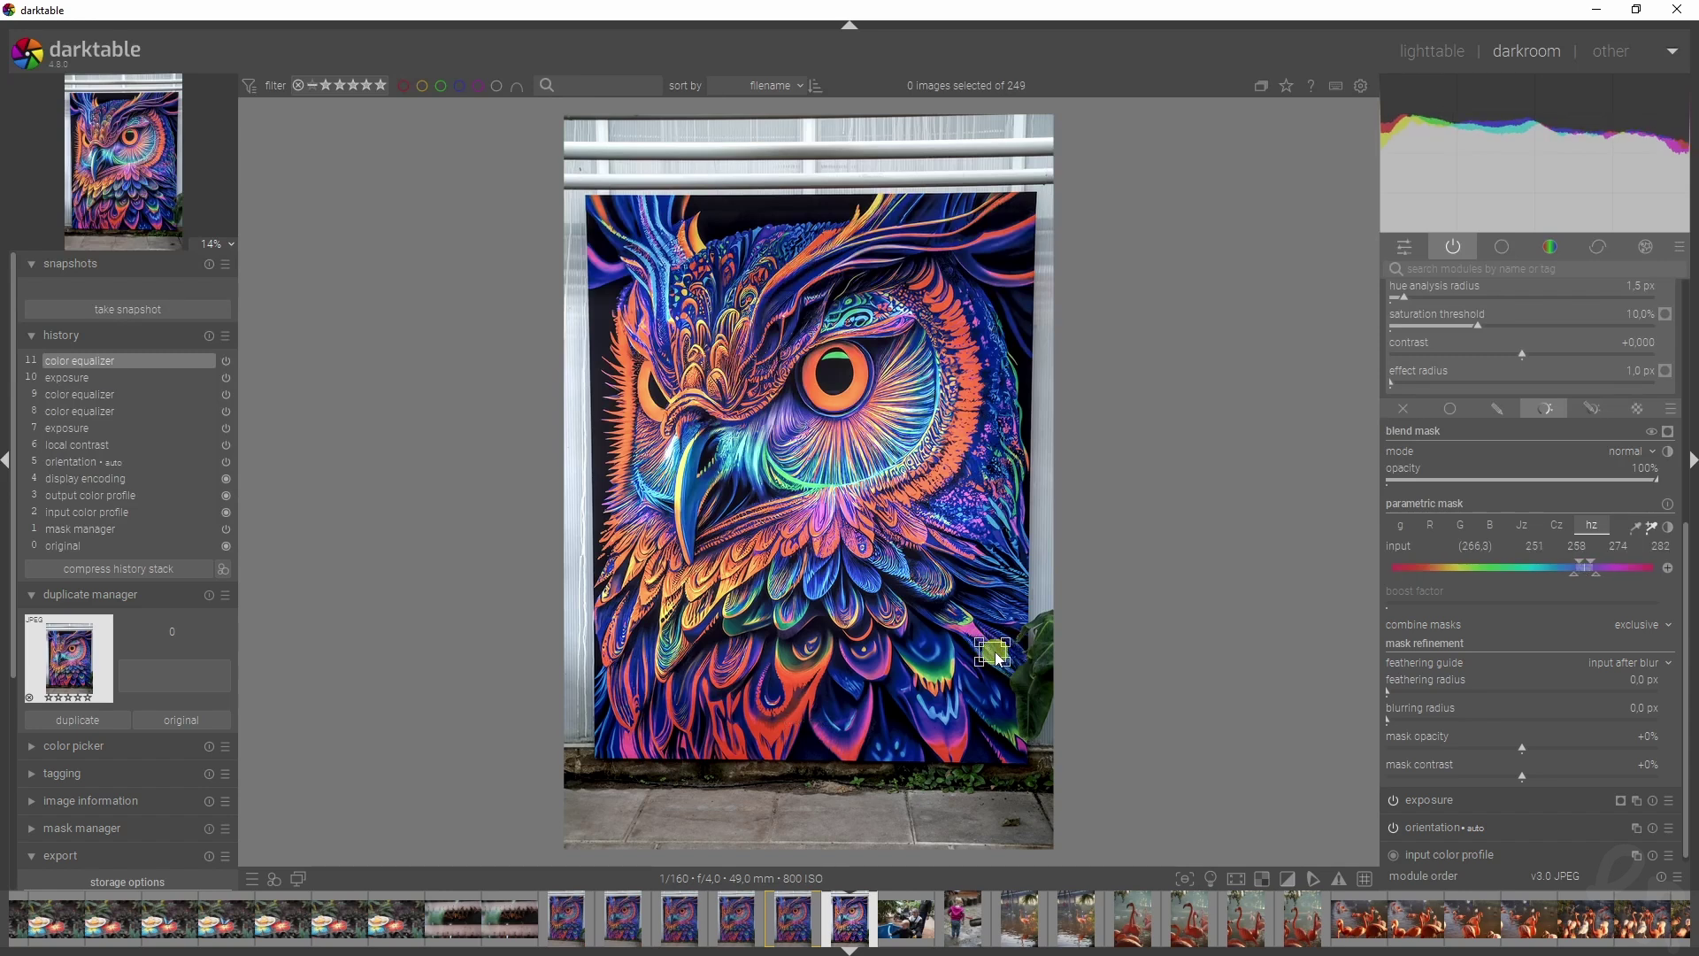
- Refine the hz input range to 247, 255, 275 and 300, checking it with the mask overlay and hiding the overlay
left_click_drag(1581, 568, 1655, 567)
left_click_drag(1548, 581, 1607, 584)
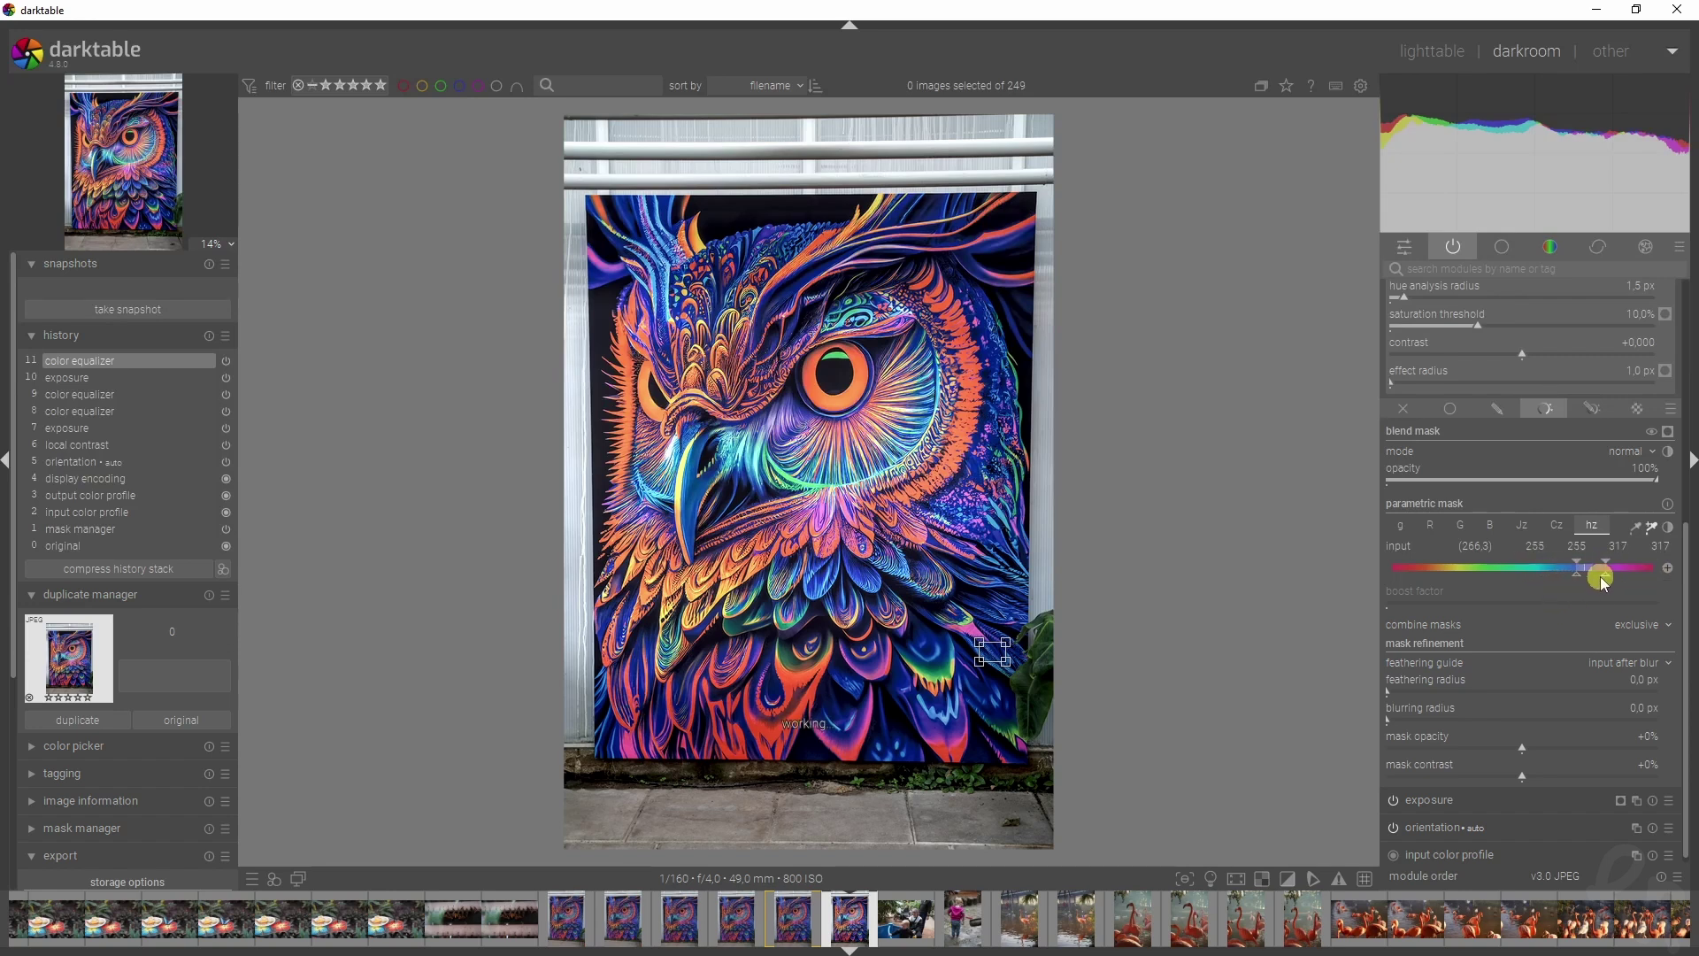
left_click(1668, 432)
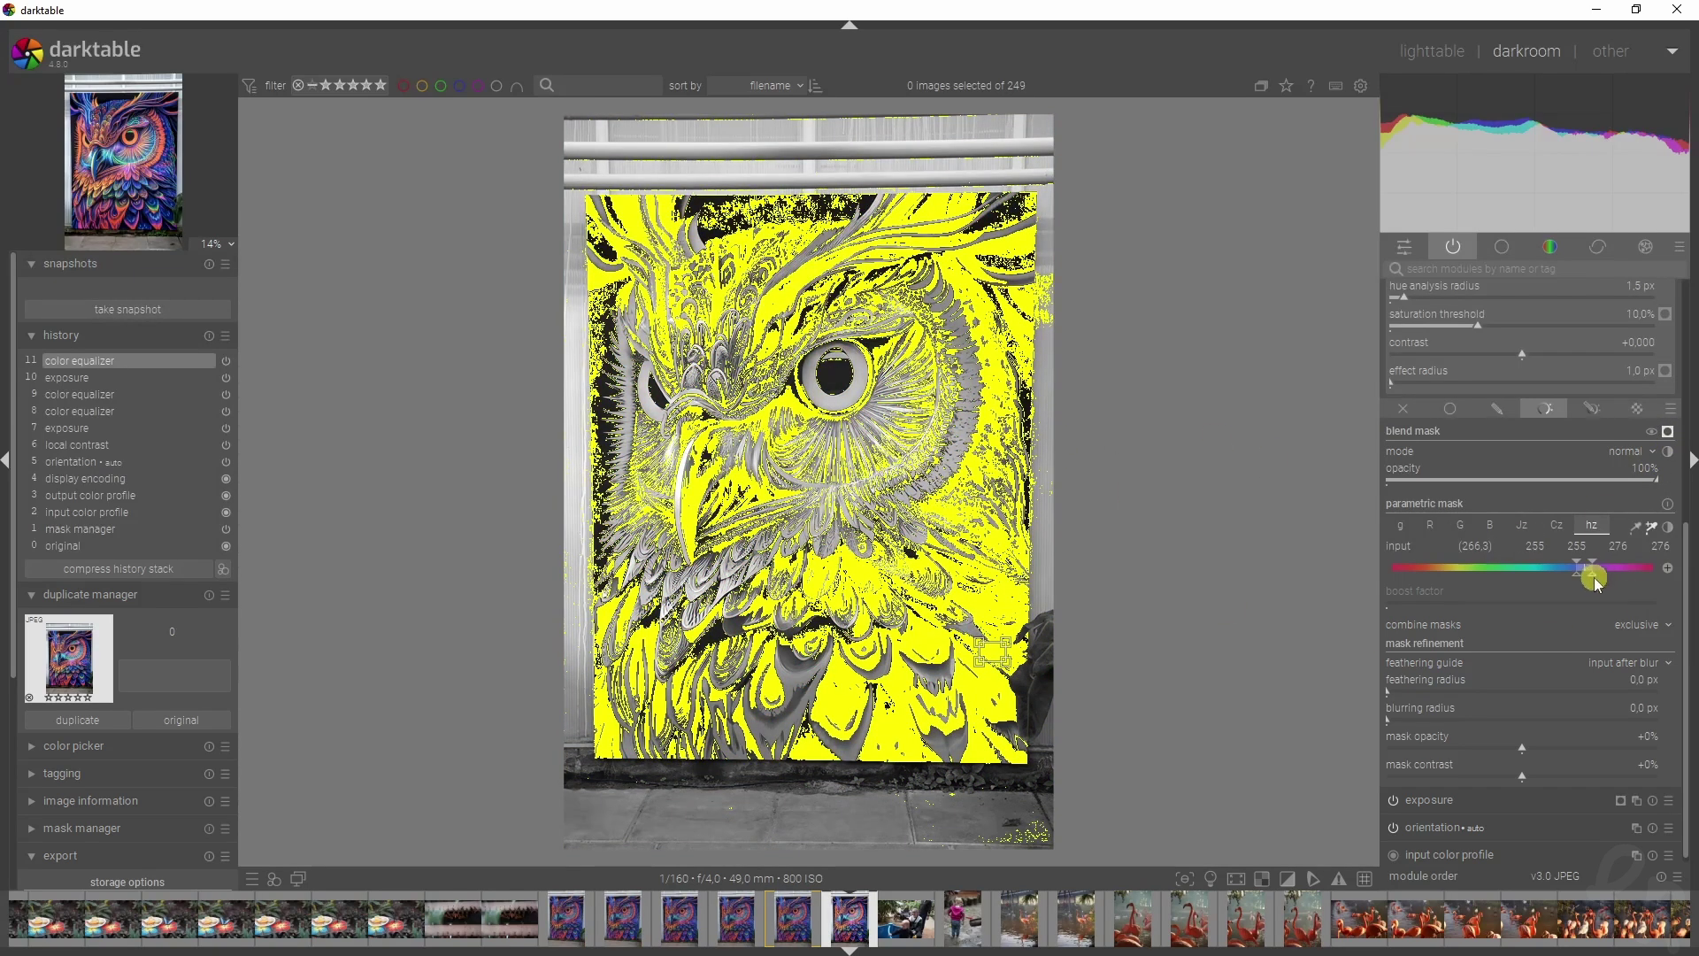
mouse_move(1612, 580)
left_mouse_down()
mouse_move(1550, 580)
mouse_move(1573, 587)
left_mouse_up()
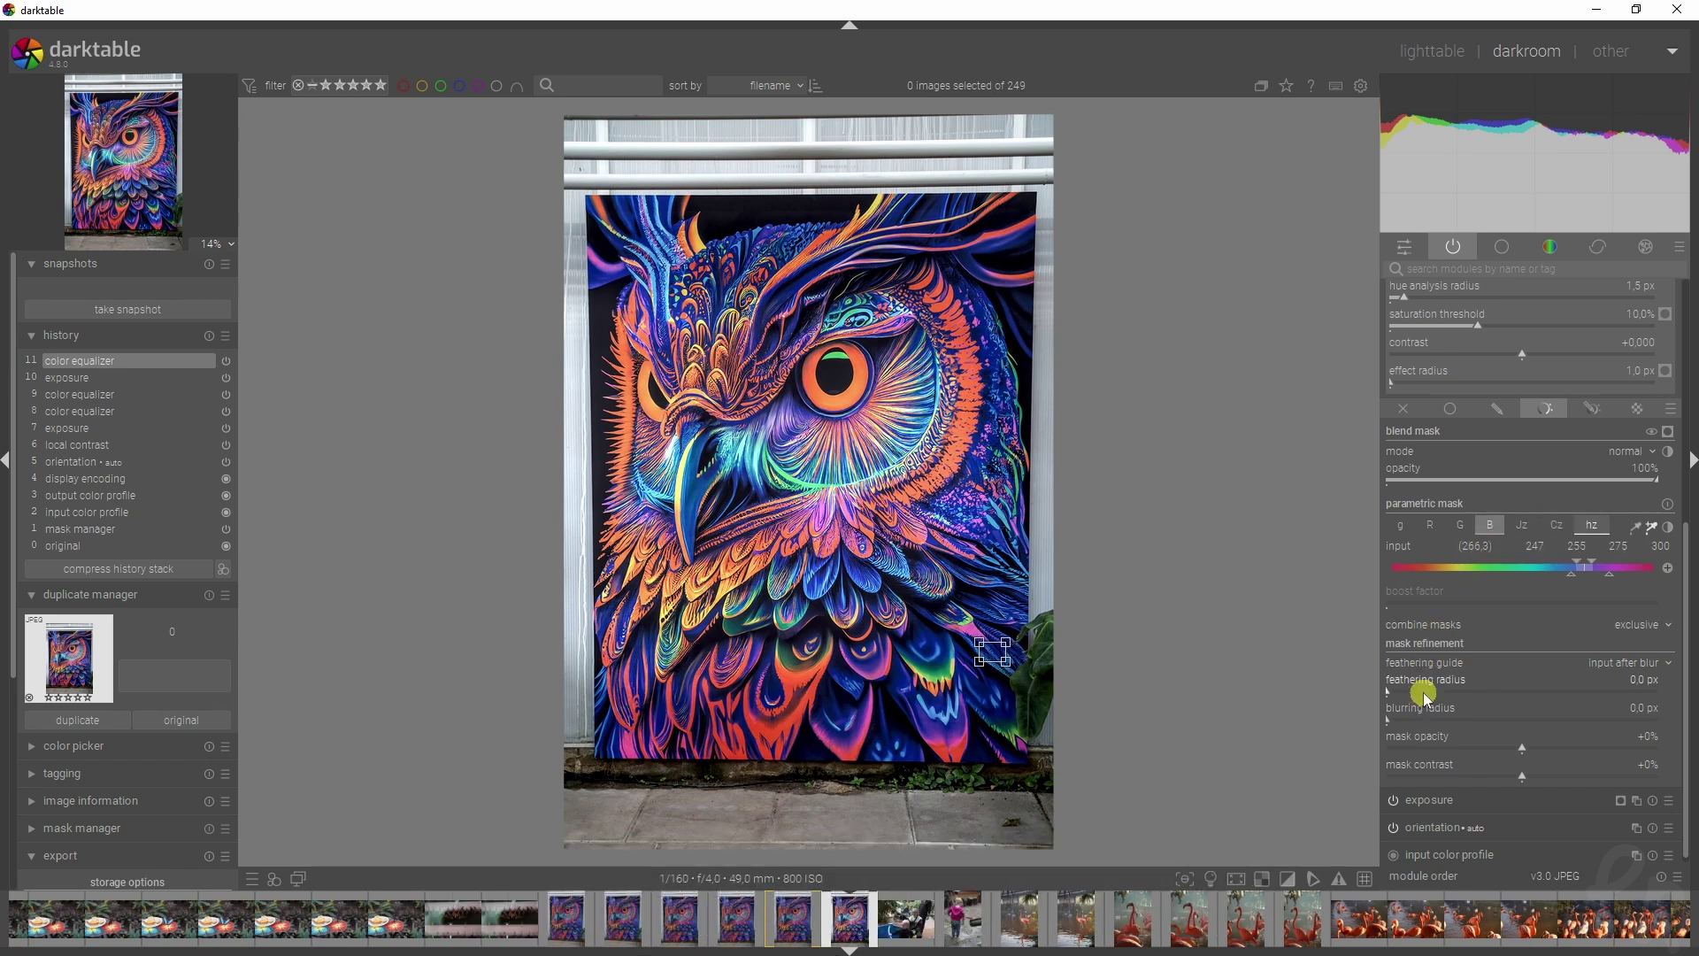
mouse_move(1425, 696)
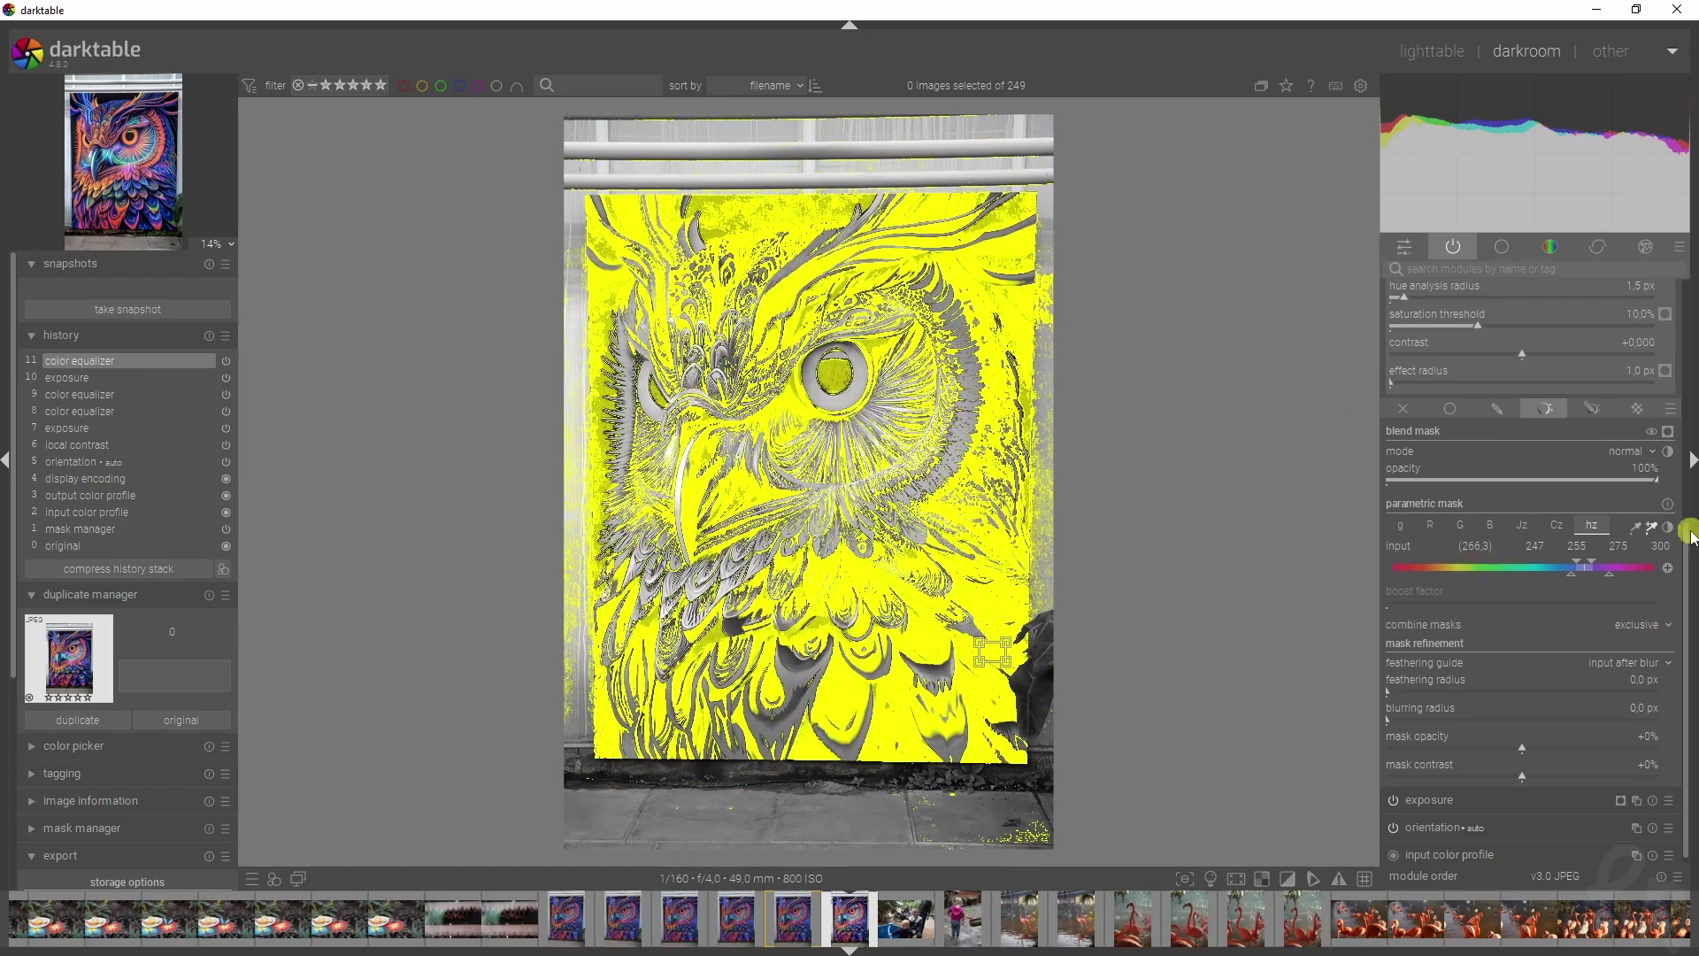
left_click(1666, 434)
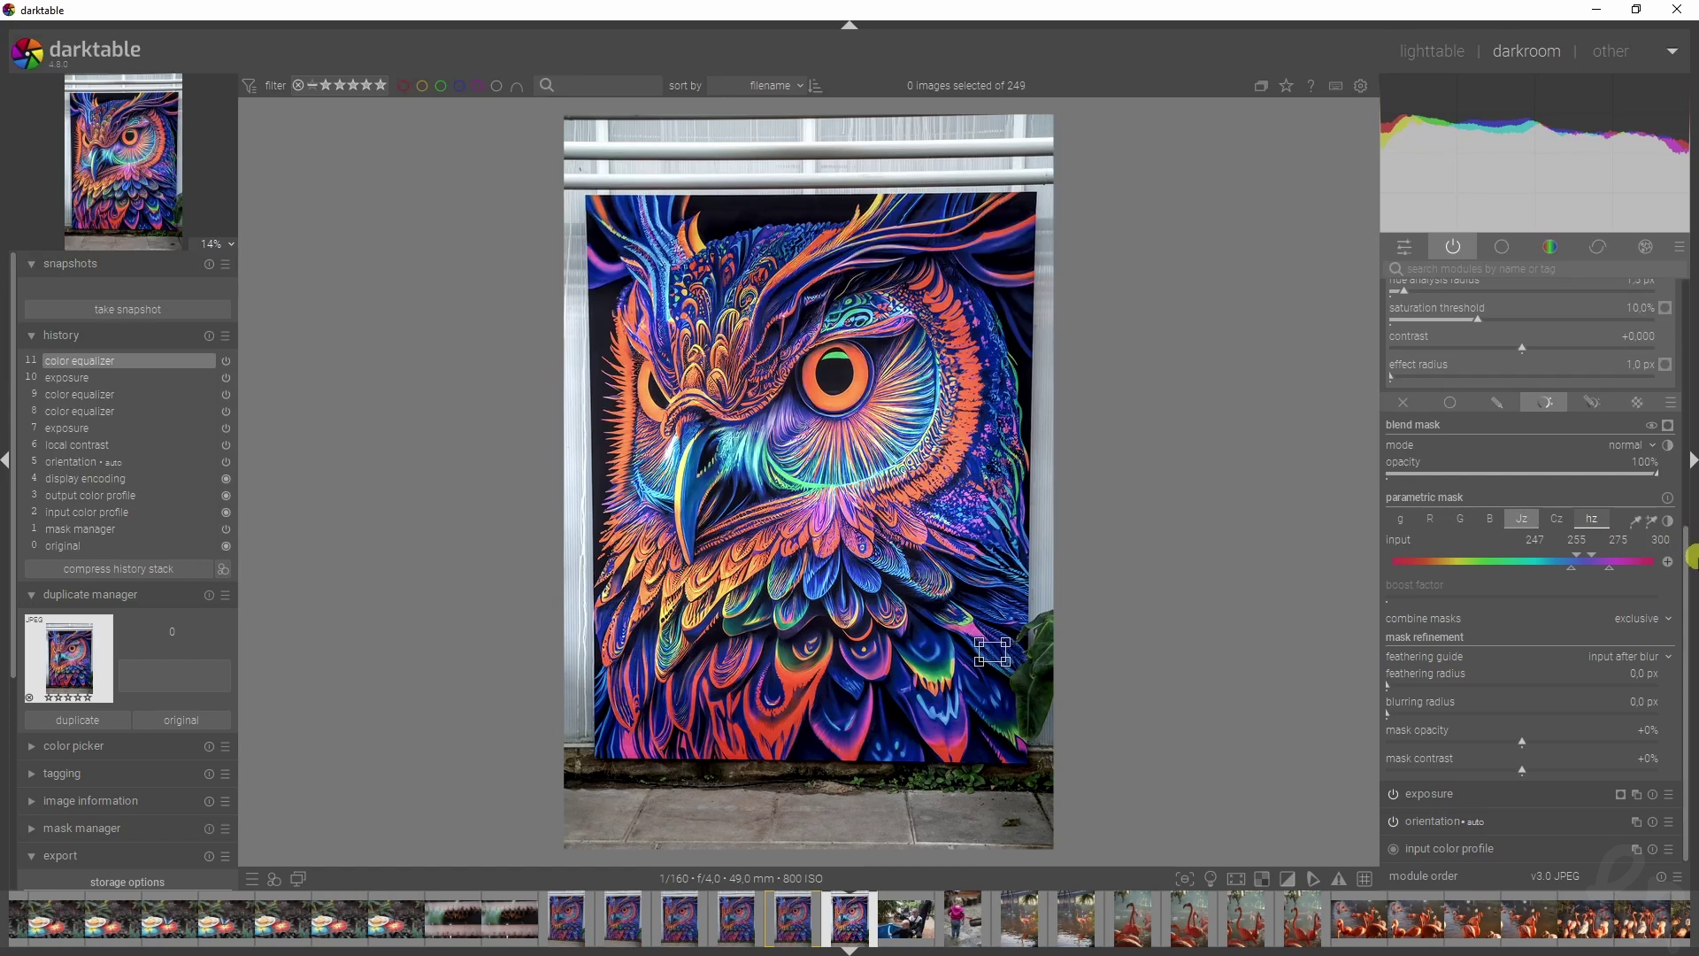
- Show the color equalizer's brightness curve and view the module's presets without applying one
scroll(1685, 569, "up", 1)
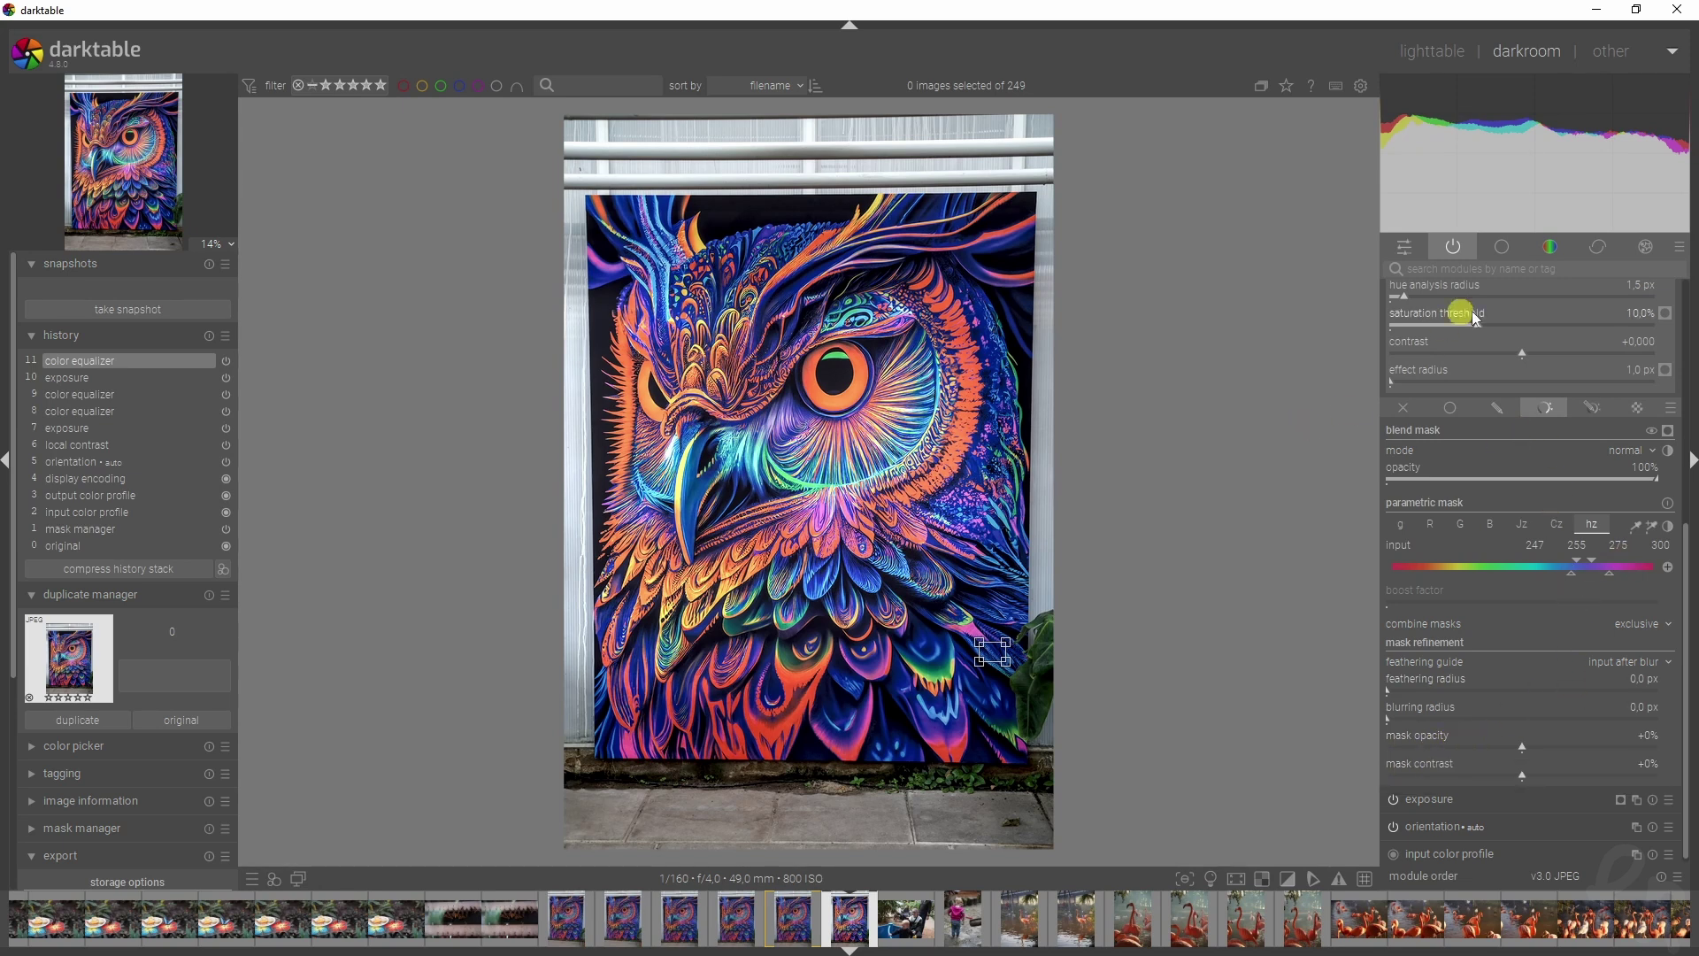
scroll(1692, 513, "up", 3)
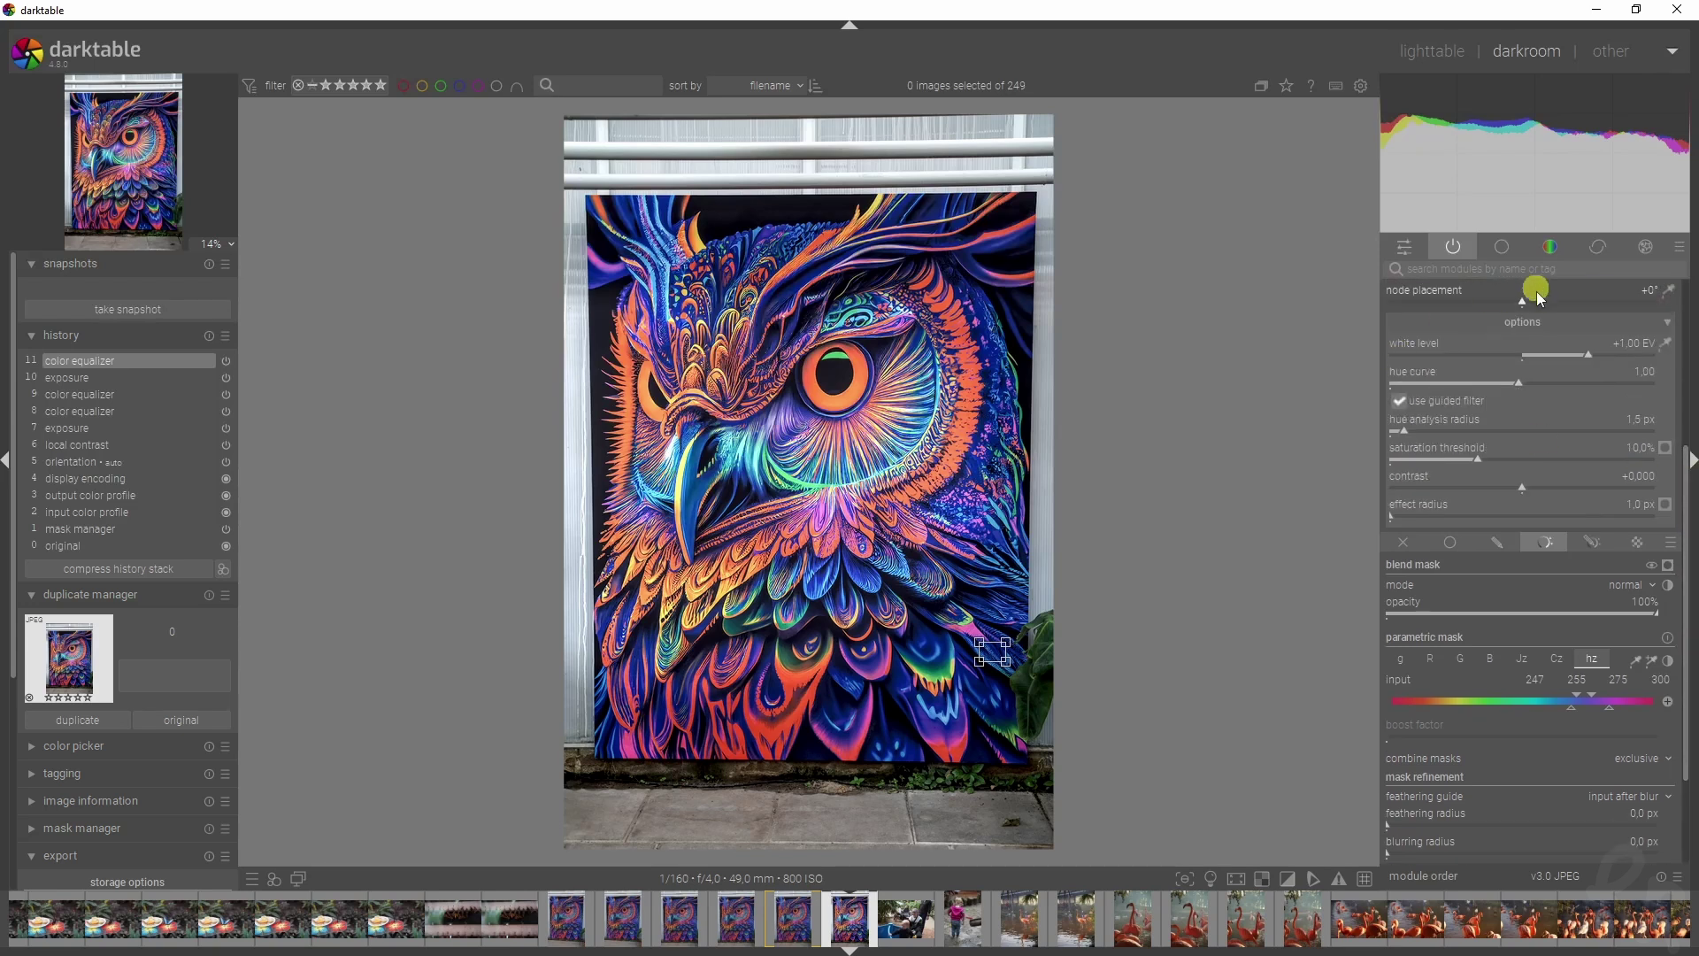
scroll(1681, 532, "up", 5)
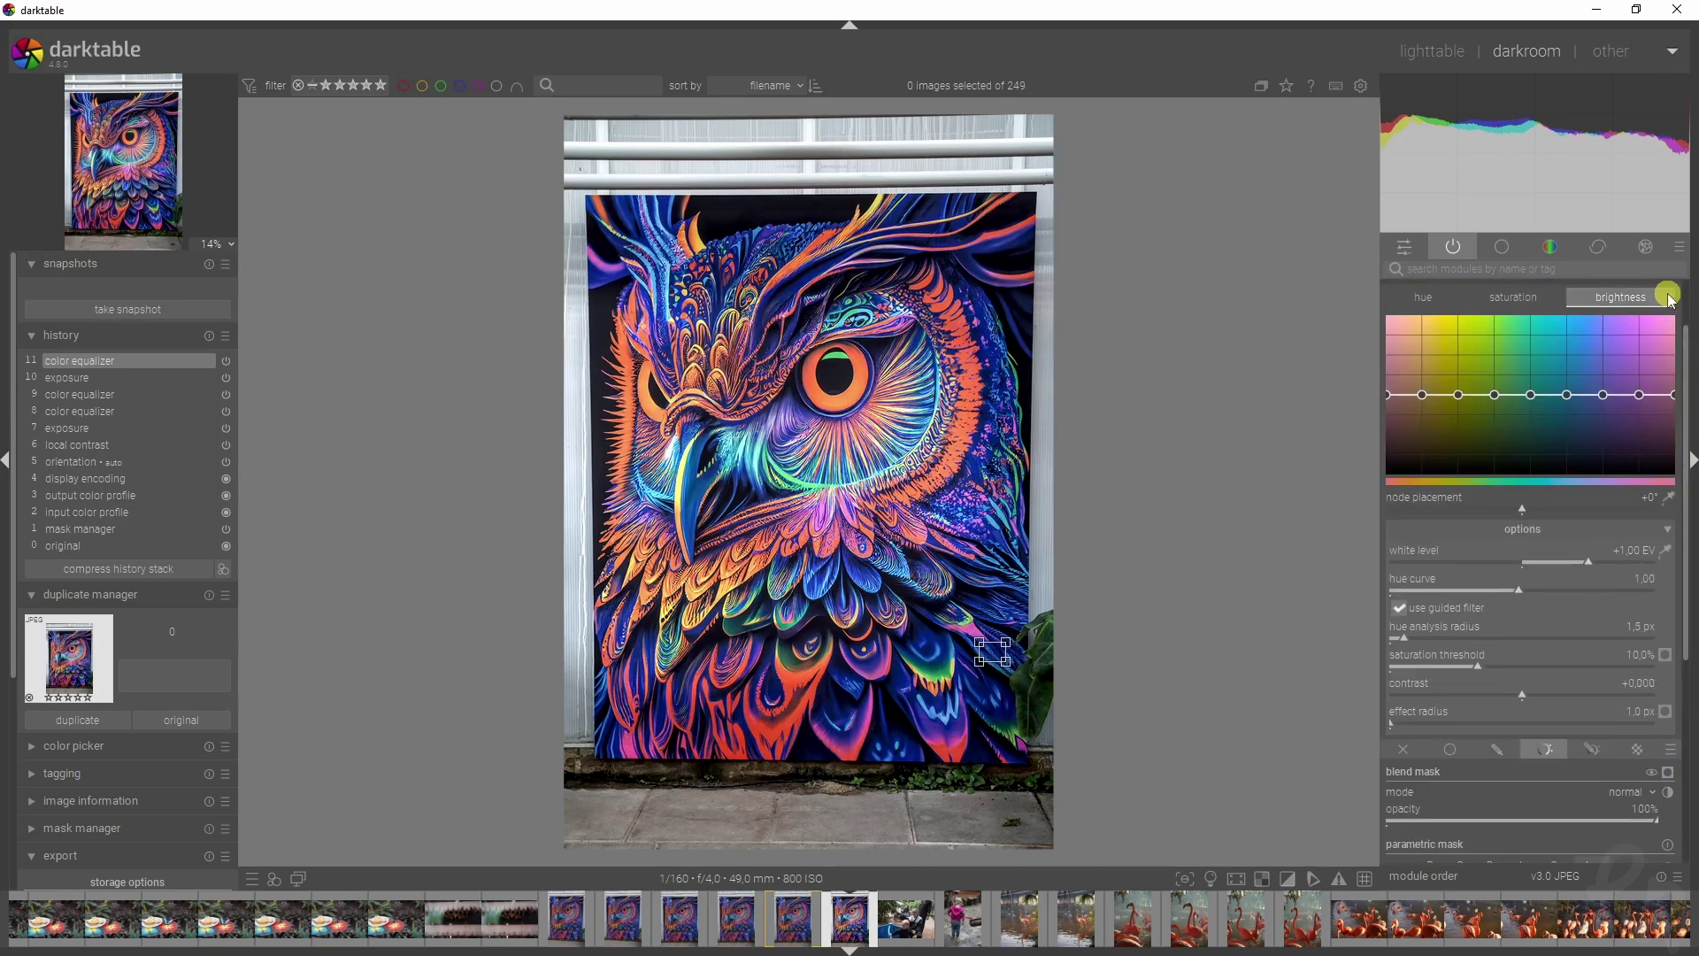
scroll(1689, 372, "up", 2)
left_click(1670, 347)
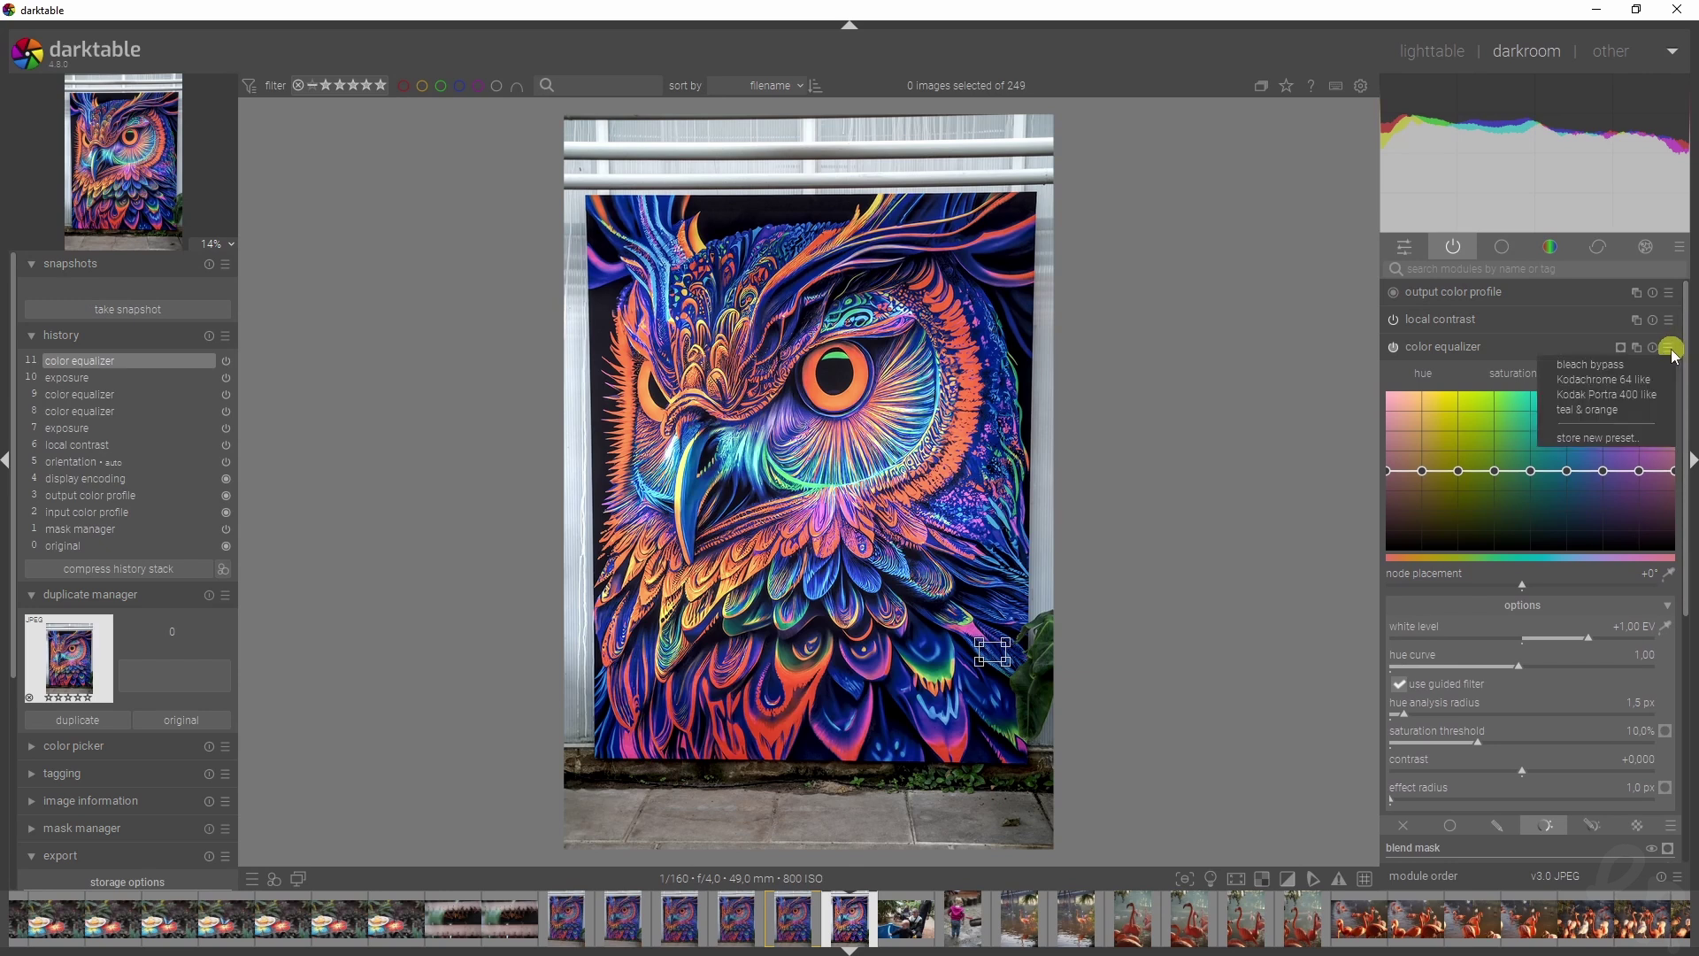
left_click(1684, 433)
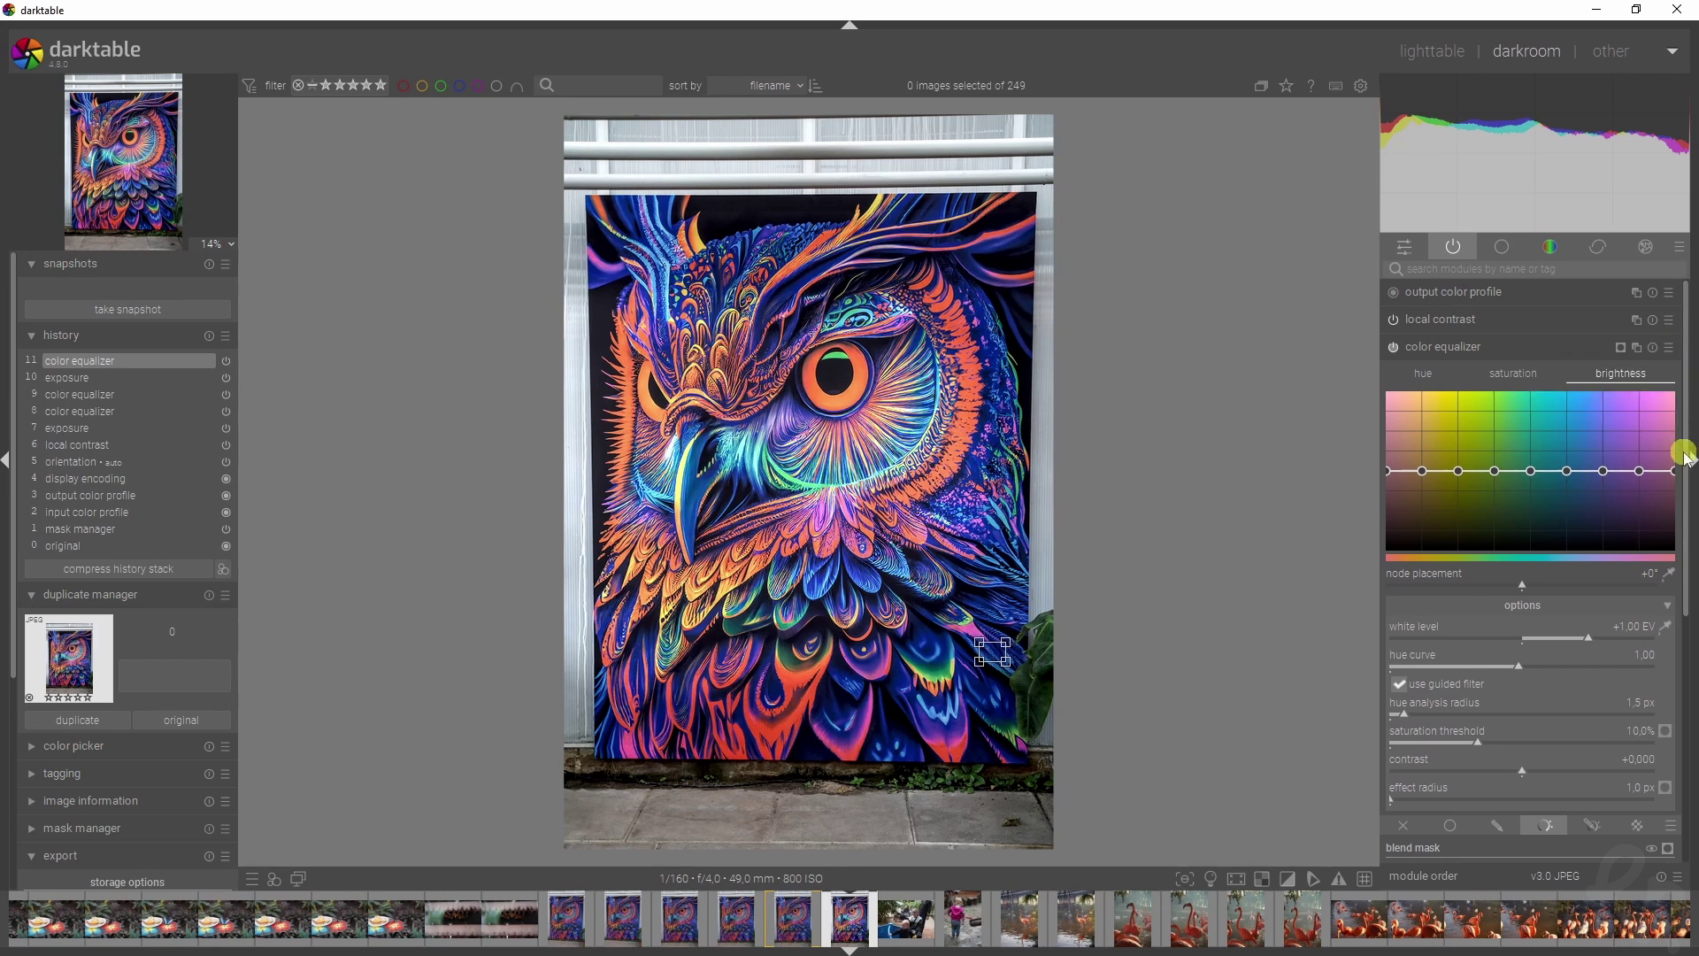
- Apply the bleach bypass preset to the color equalizer, and reset the module to its default parameters
scroll(1685, 448, "down", 3)
right_click(1502, 698)
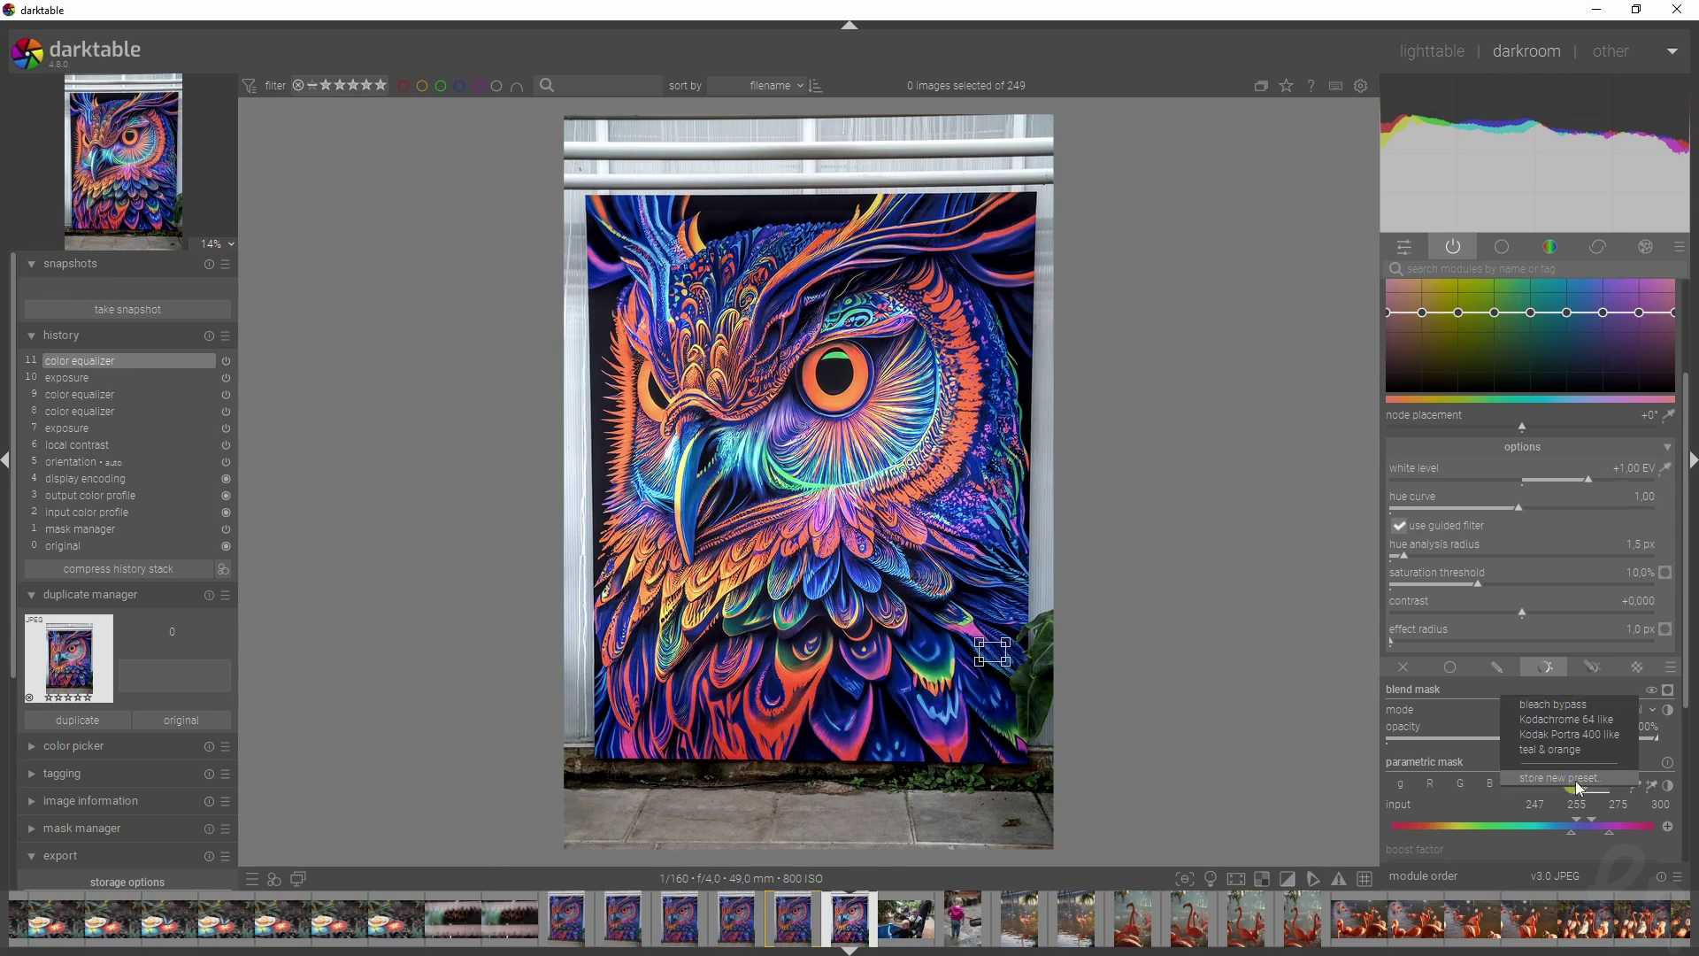
left_click(1566, 705)
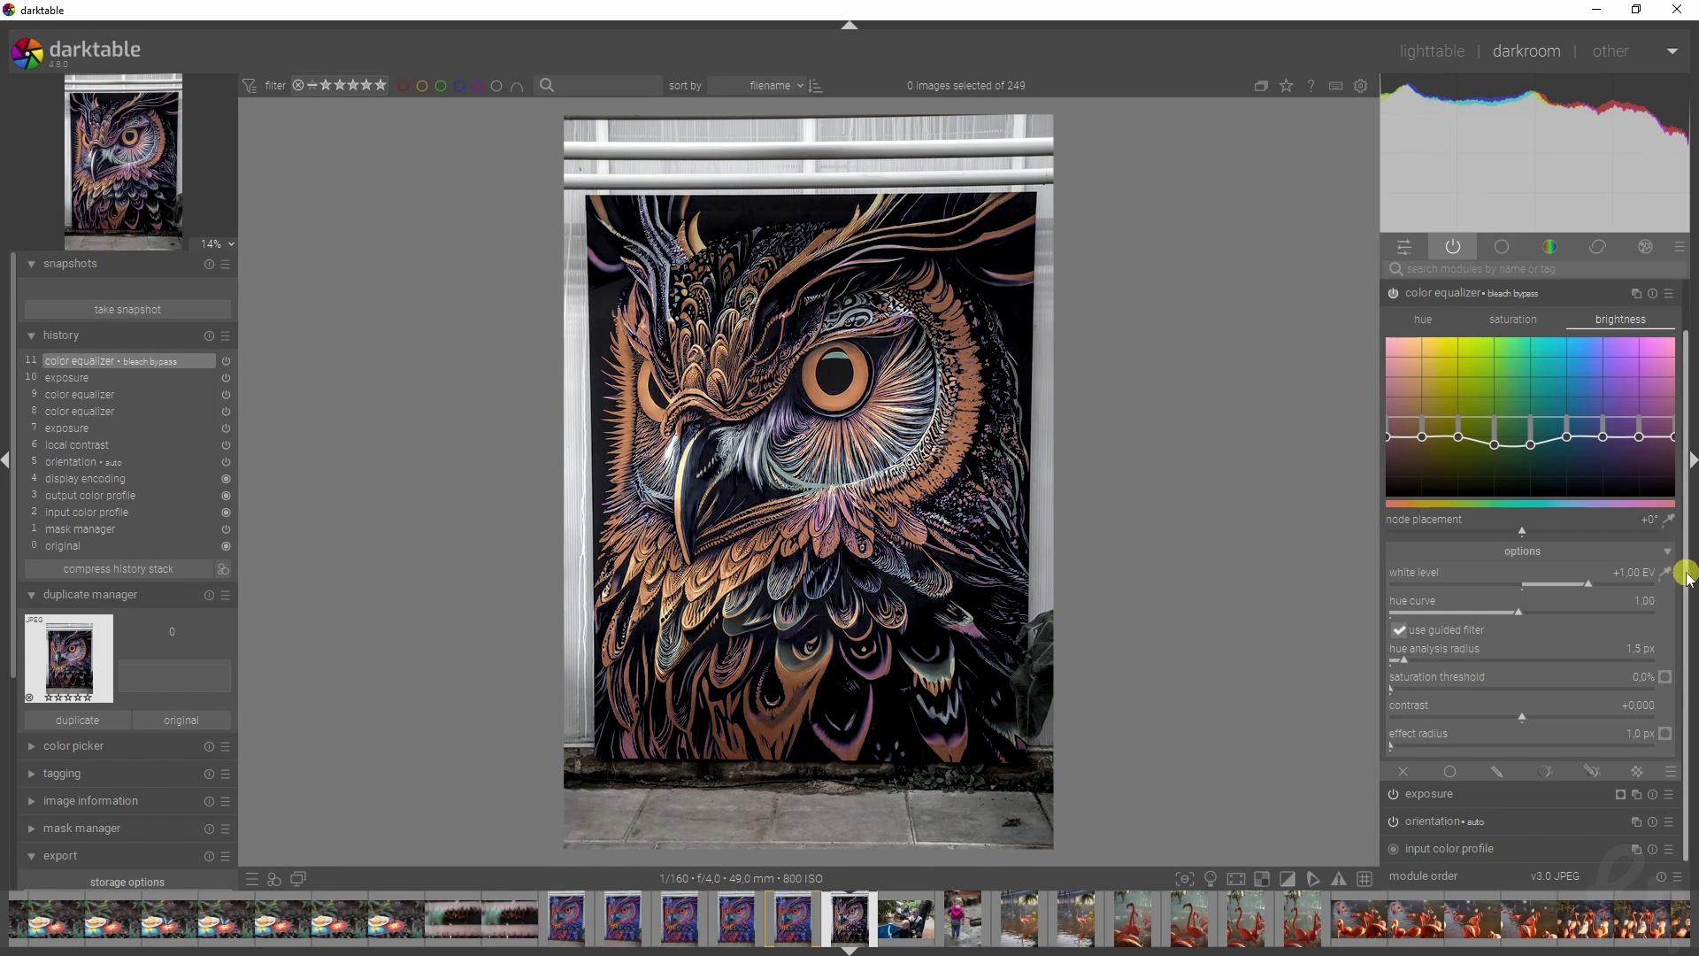
left_click_drag(1682, 569, 1681, 372)
left_click(1633, 347)
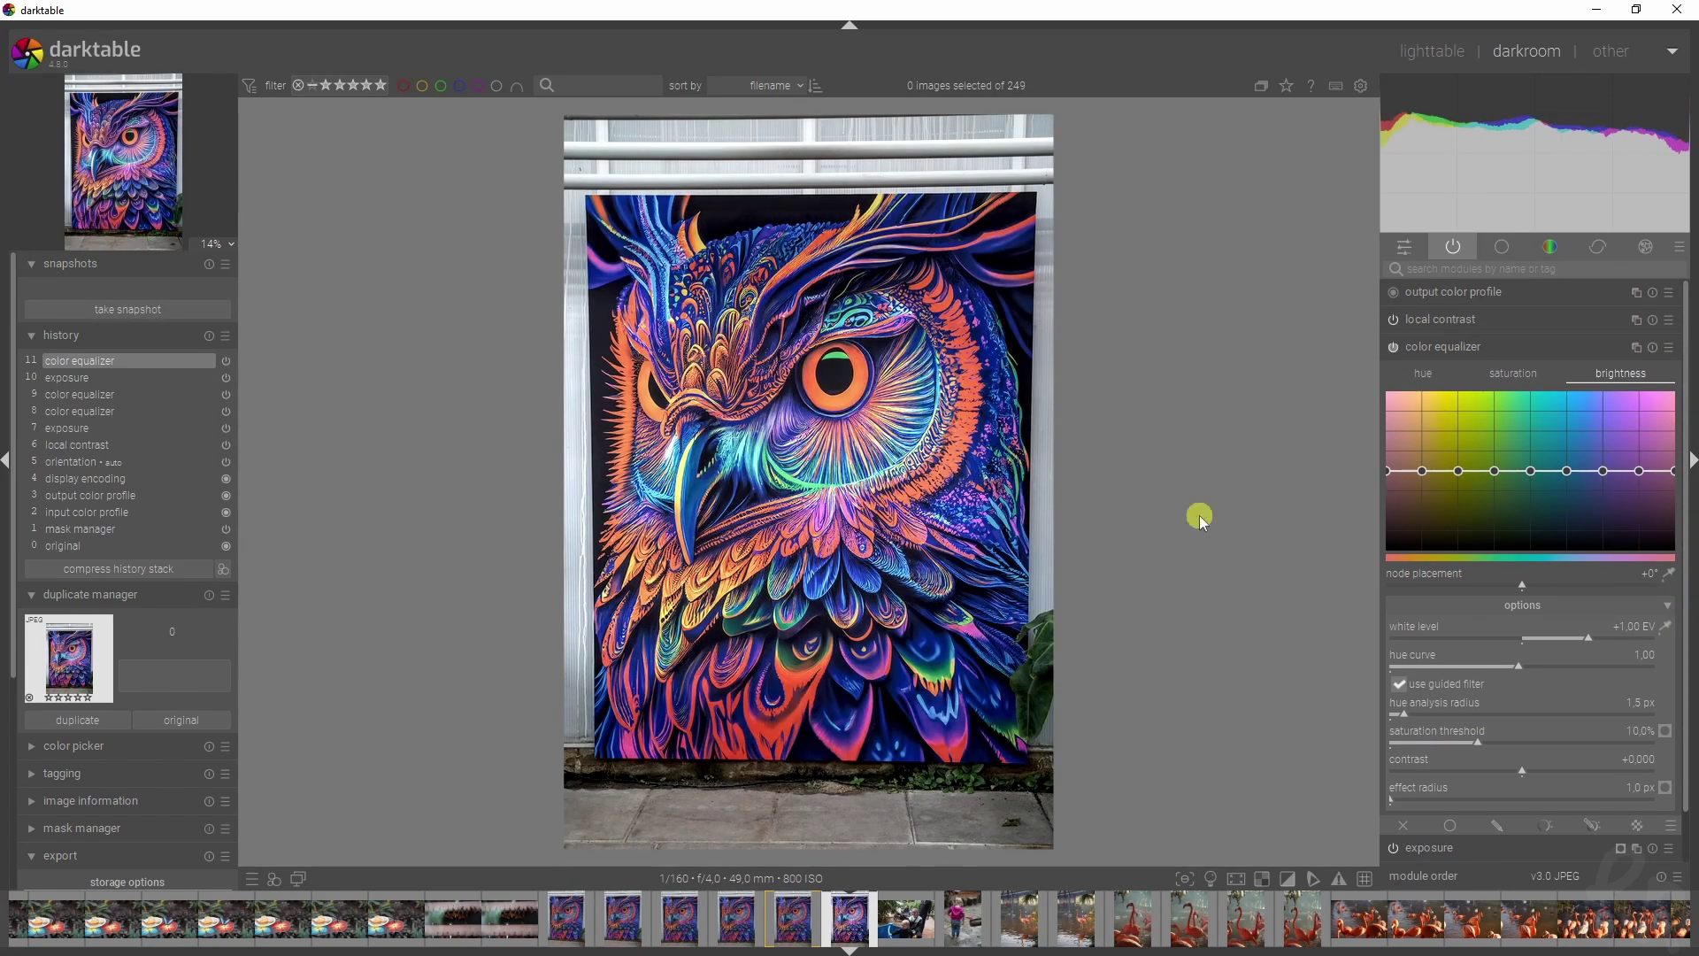
- Add a parametric mask on the hz channel with input range 24, 40, 60 and 60 around the eye's orange, checking it with the mask overlay
scroll(1681, 497, "down", 1)
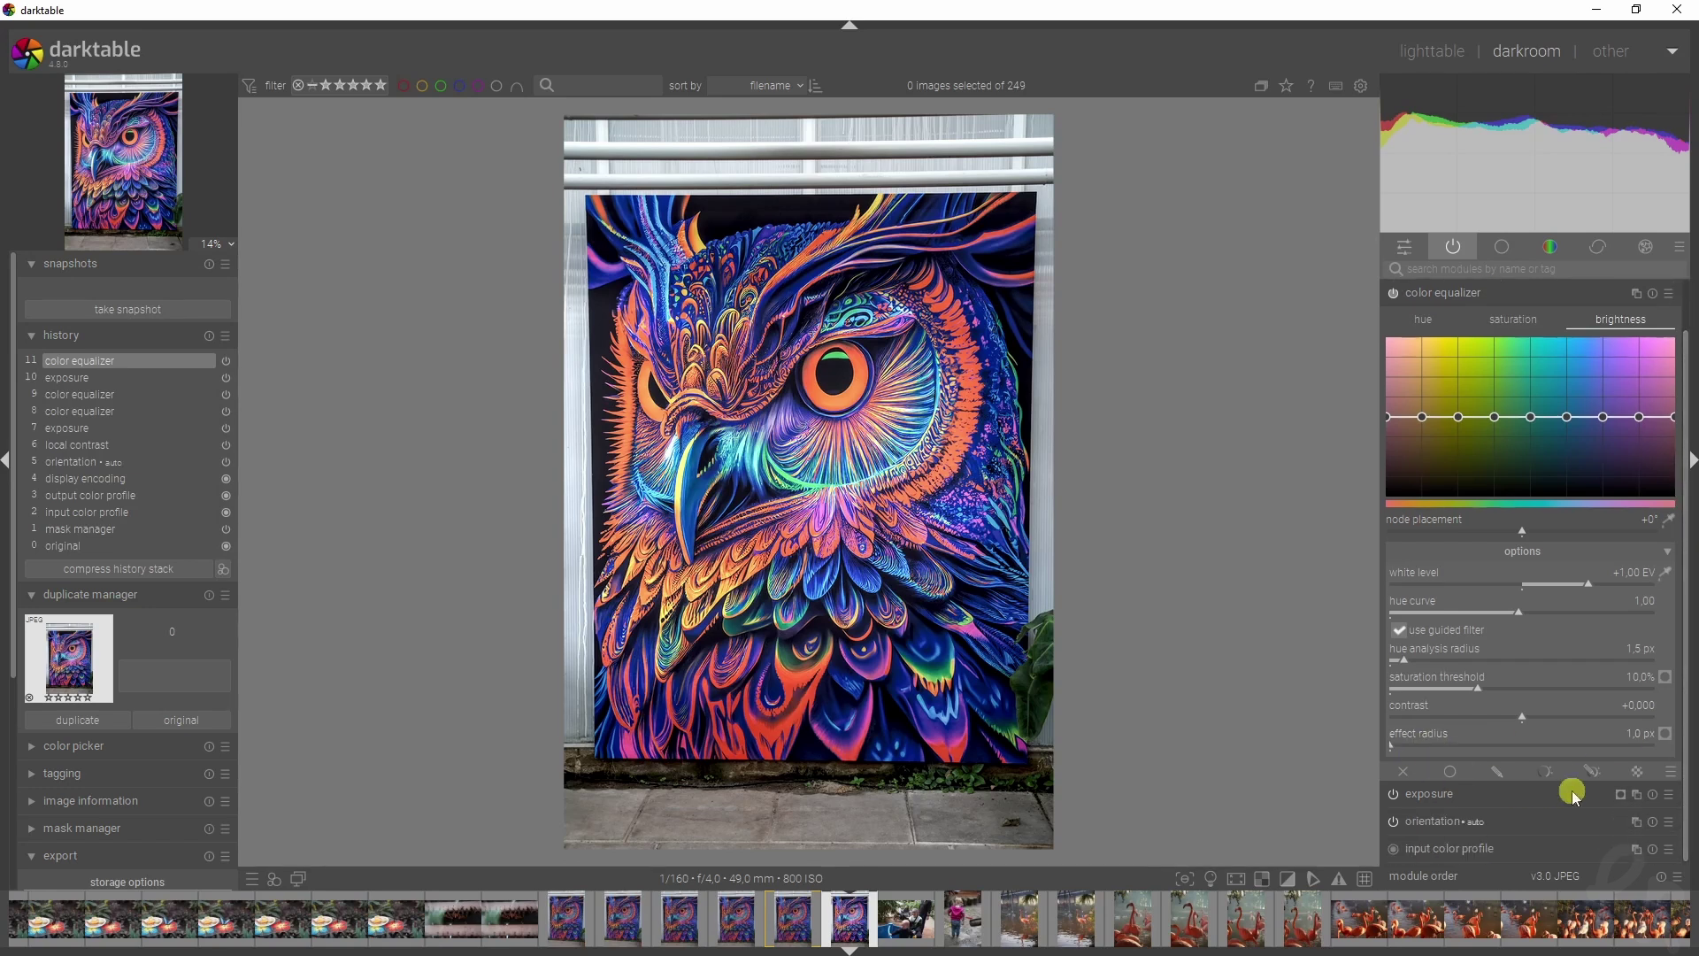
left_click(1545, 772)
left_click_drag(1687, 661, 1688, 850)
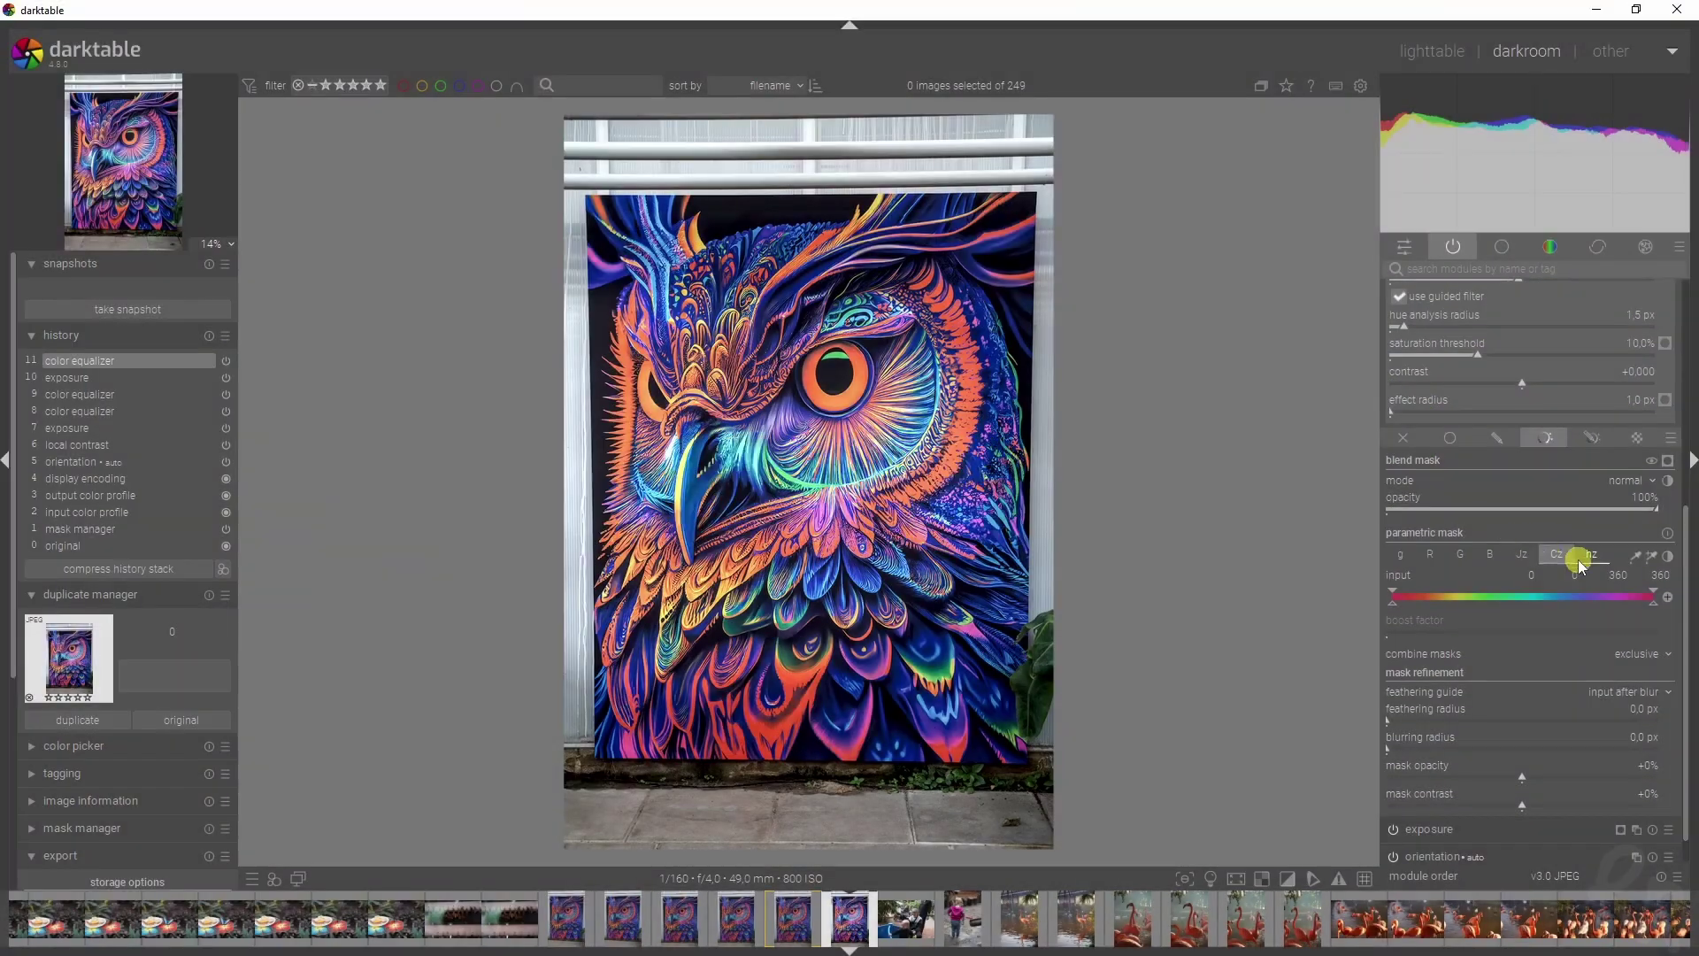
left_click(1637, 555)
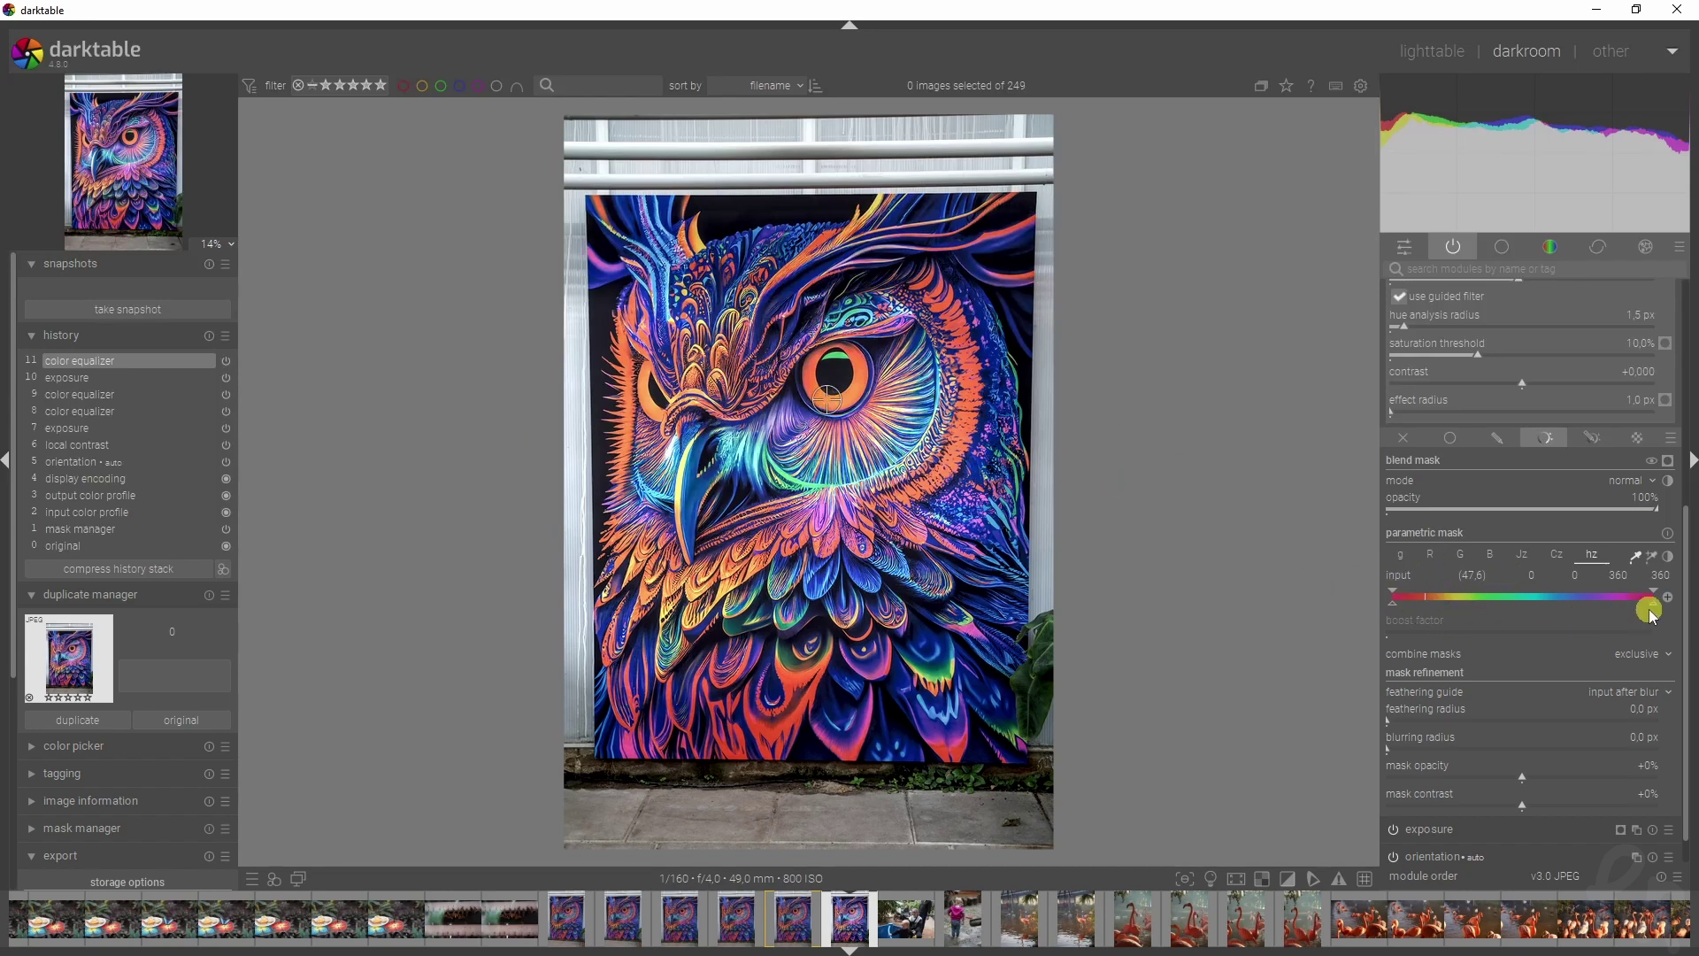
left_click_drag(1661, 610, 1421, 609)
left_click(1668, 464)
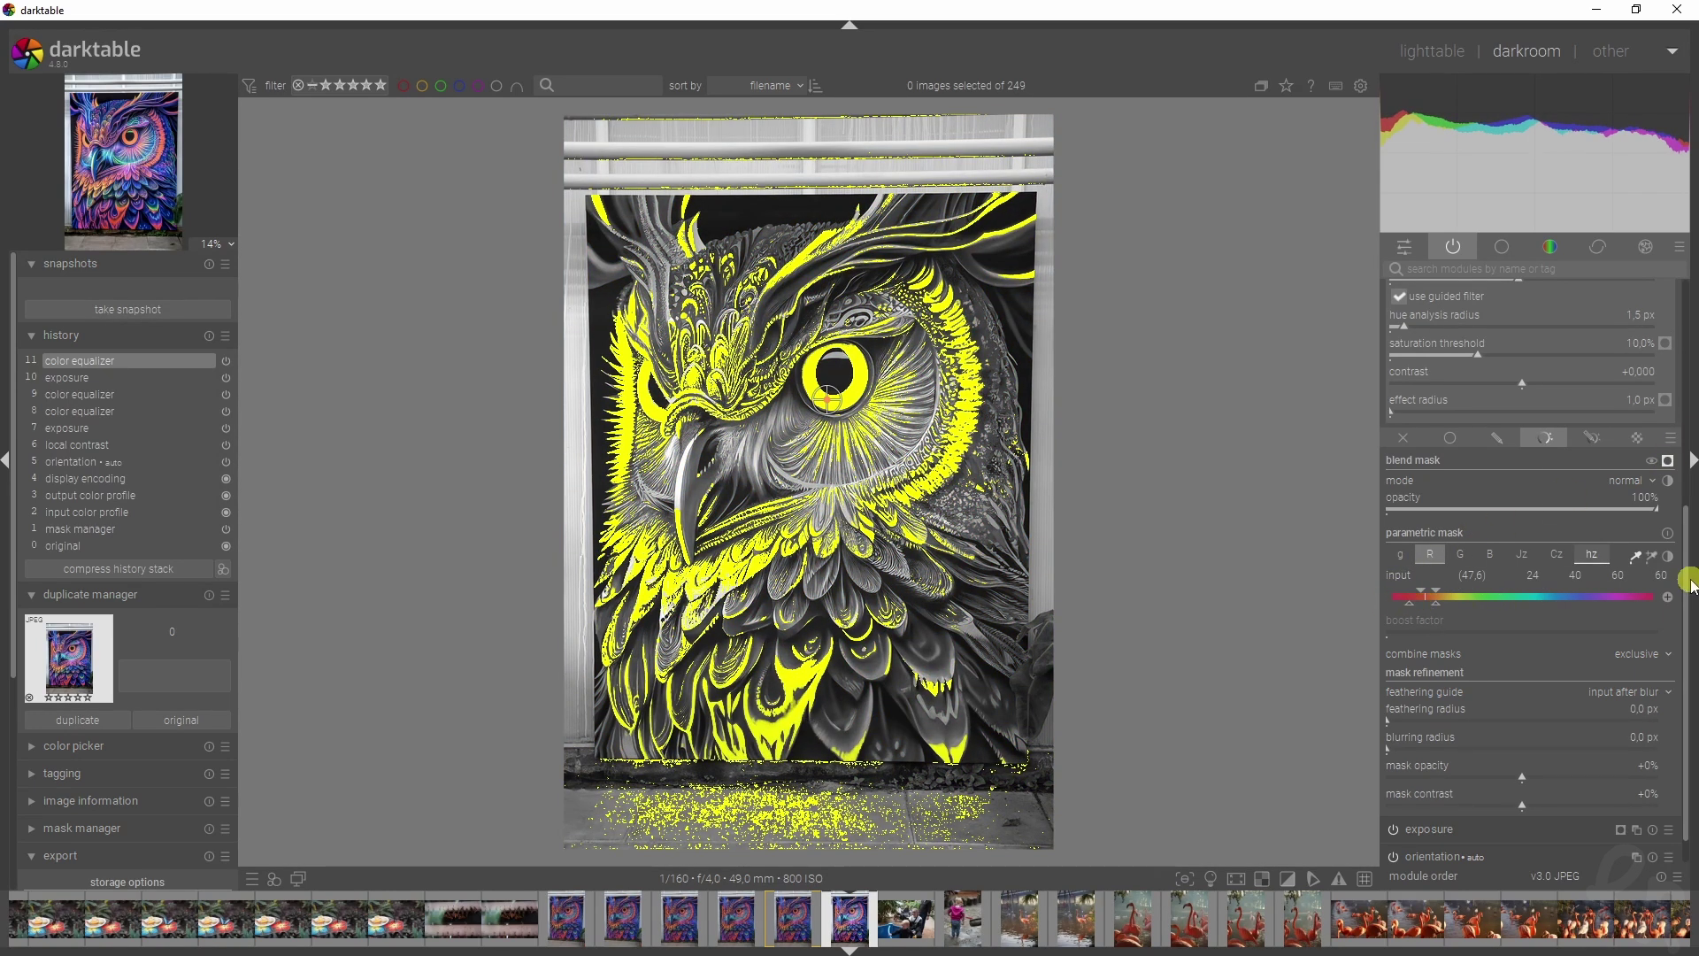
left_click(1671, 462)
- Sample the orange of the owl's eye for the color equalizer's hue curve and set the node placement to -16°
scroll(1682, 522, "up", 8)
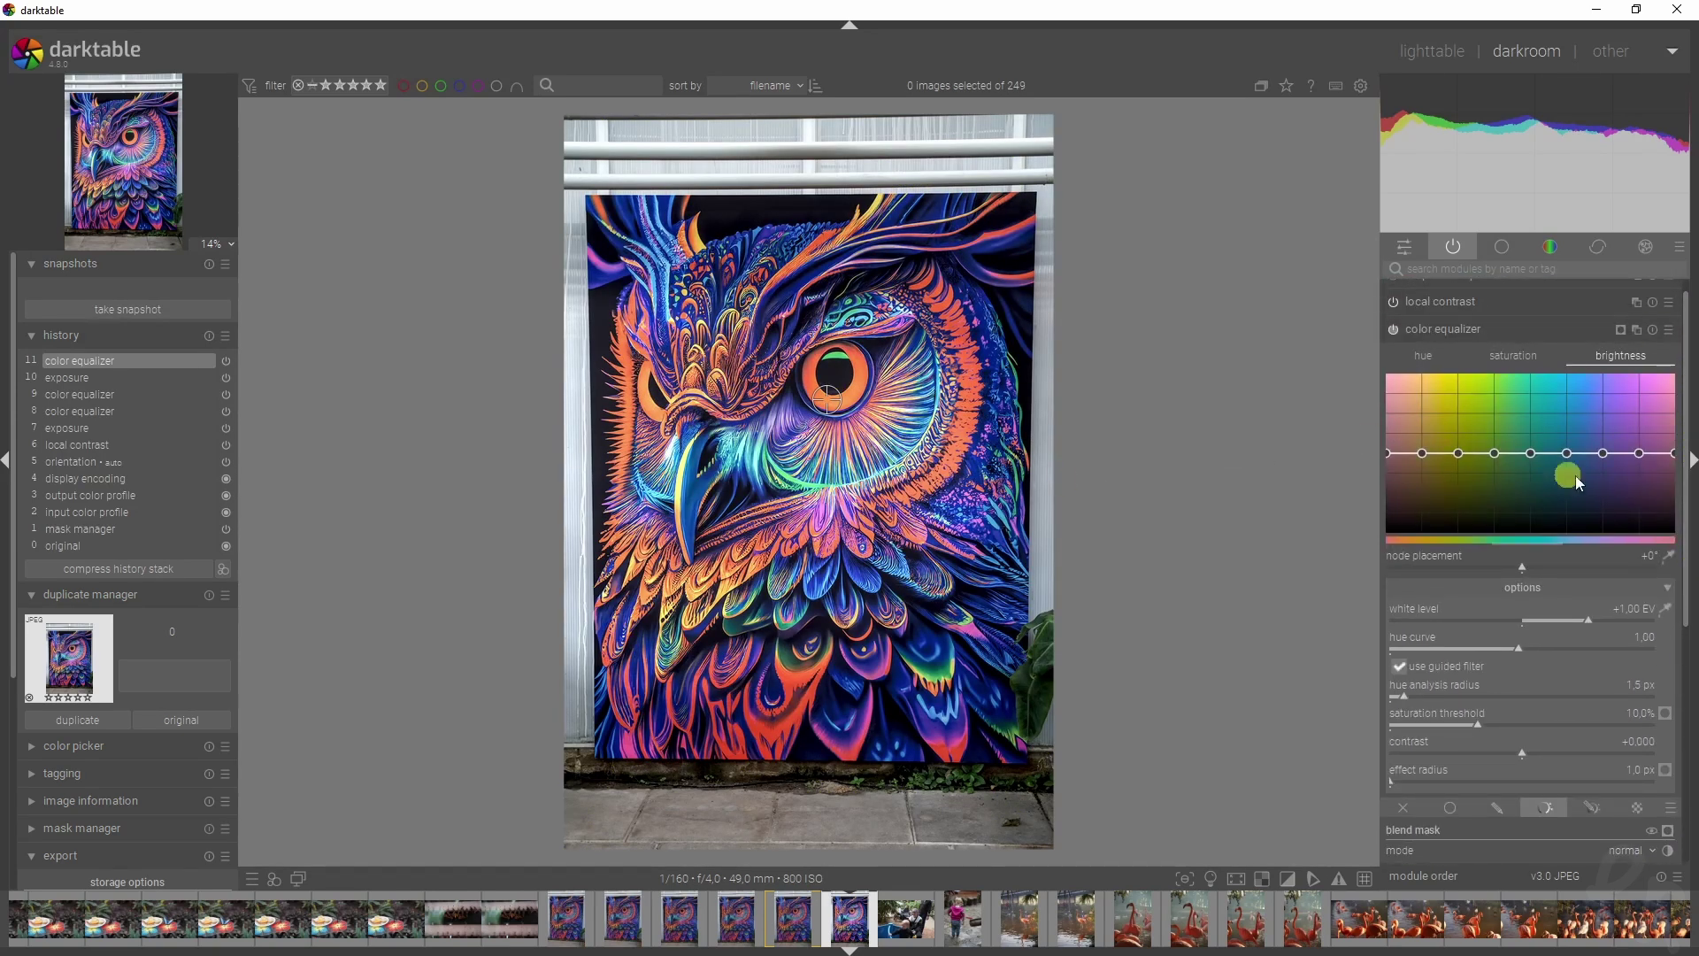
left_click(1417, 358)
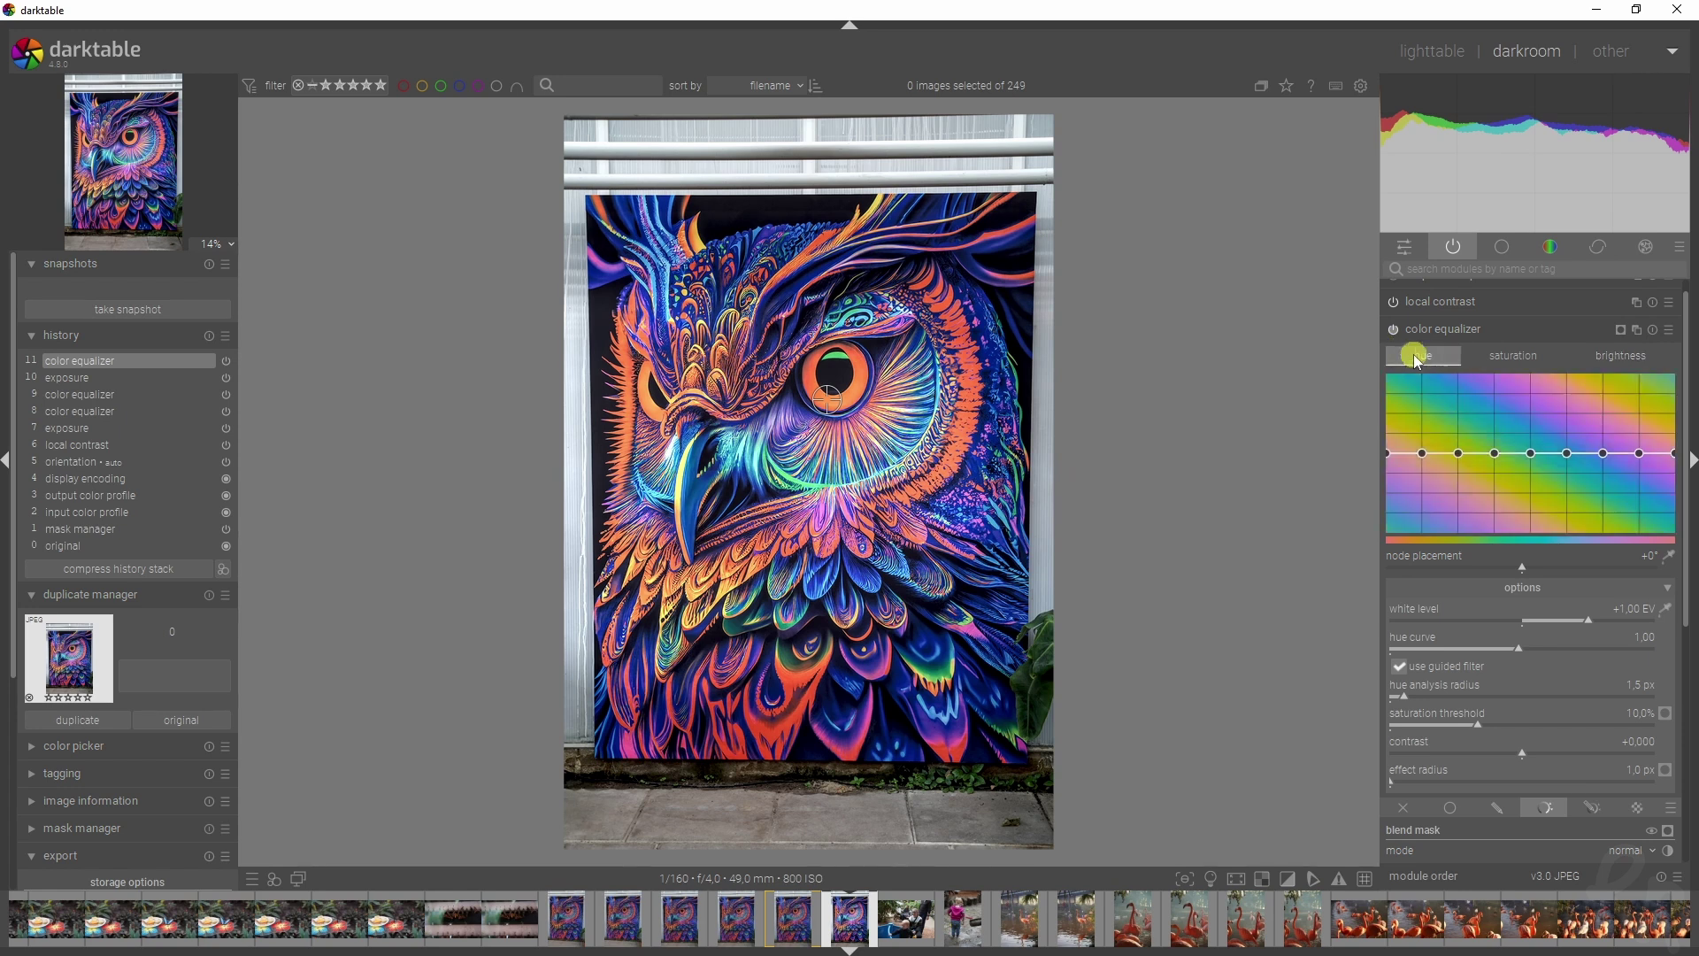
left_click(1669, 557)
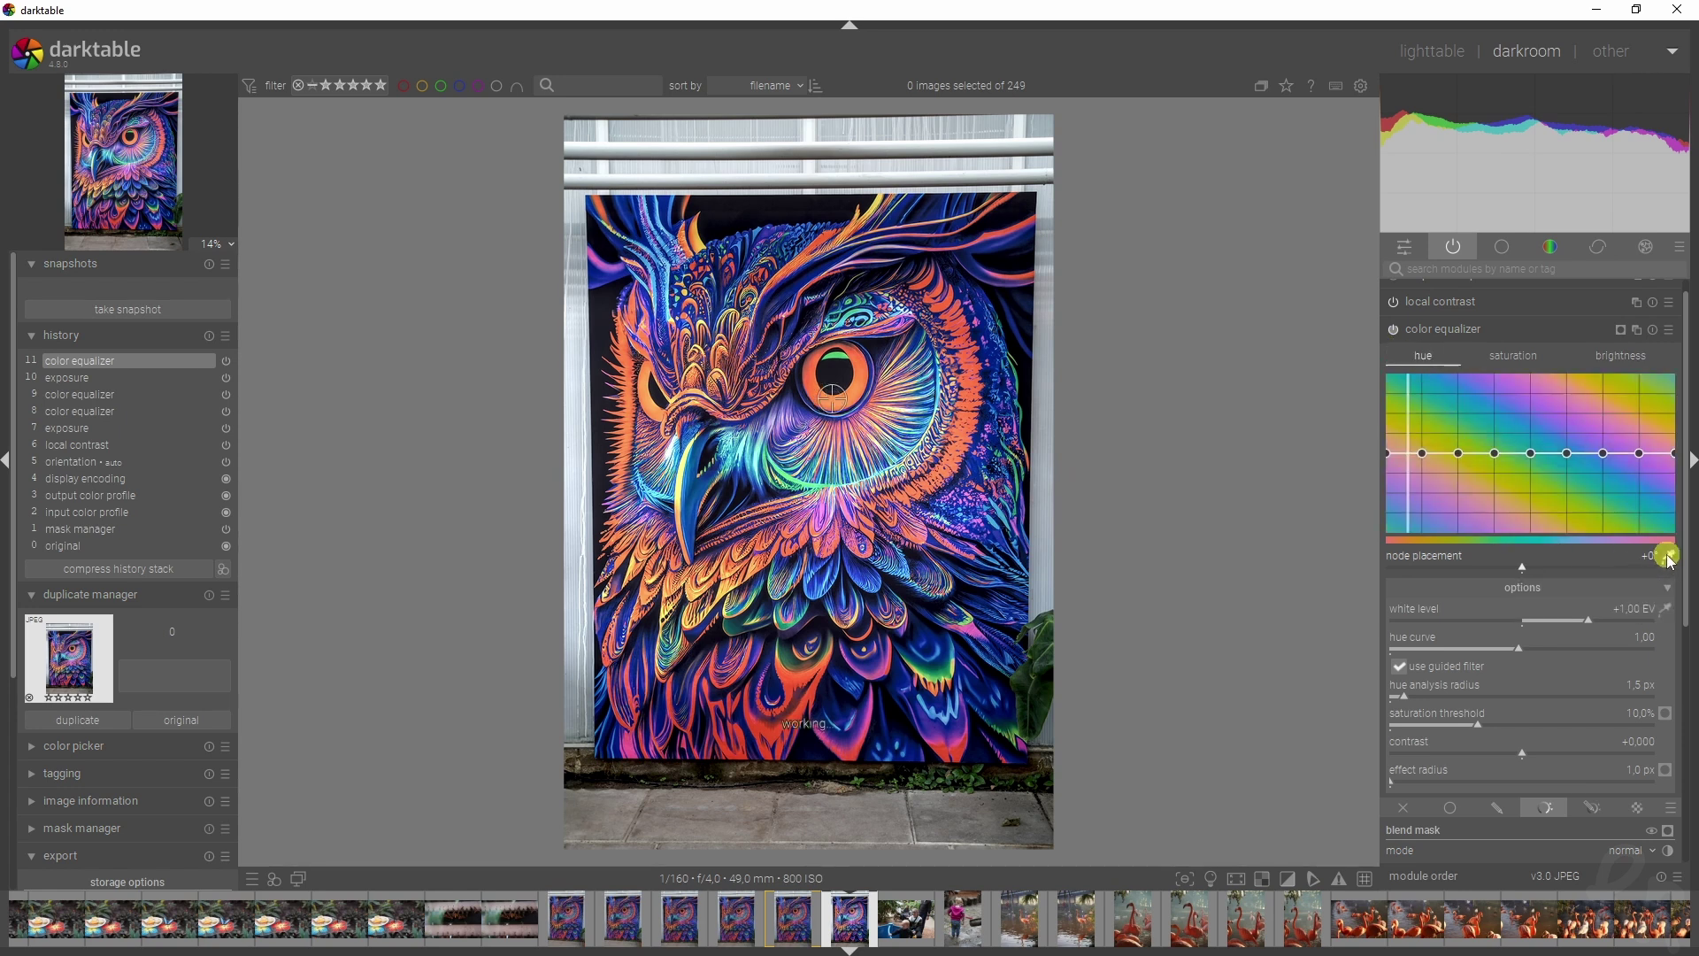
left_click(837, 401)
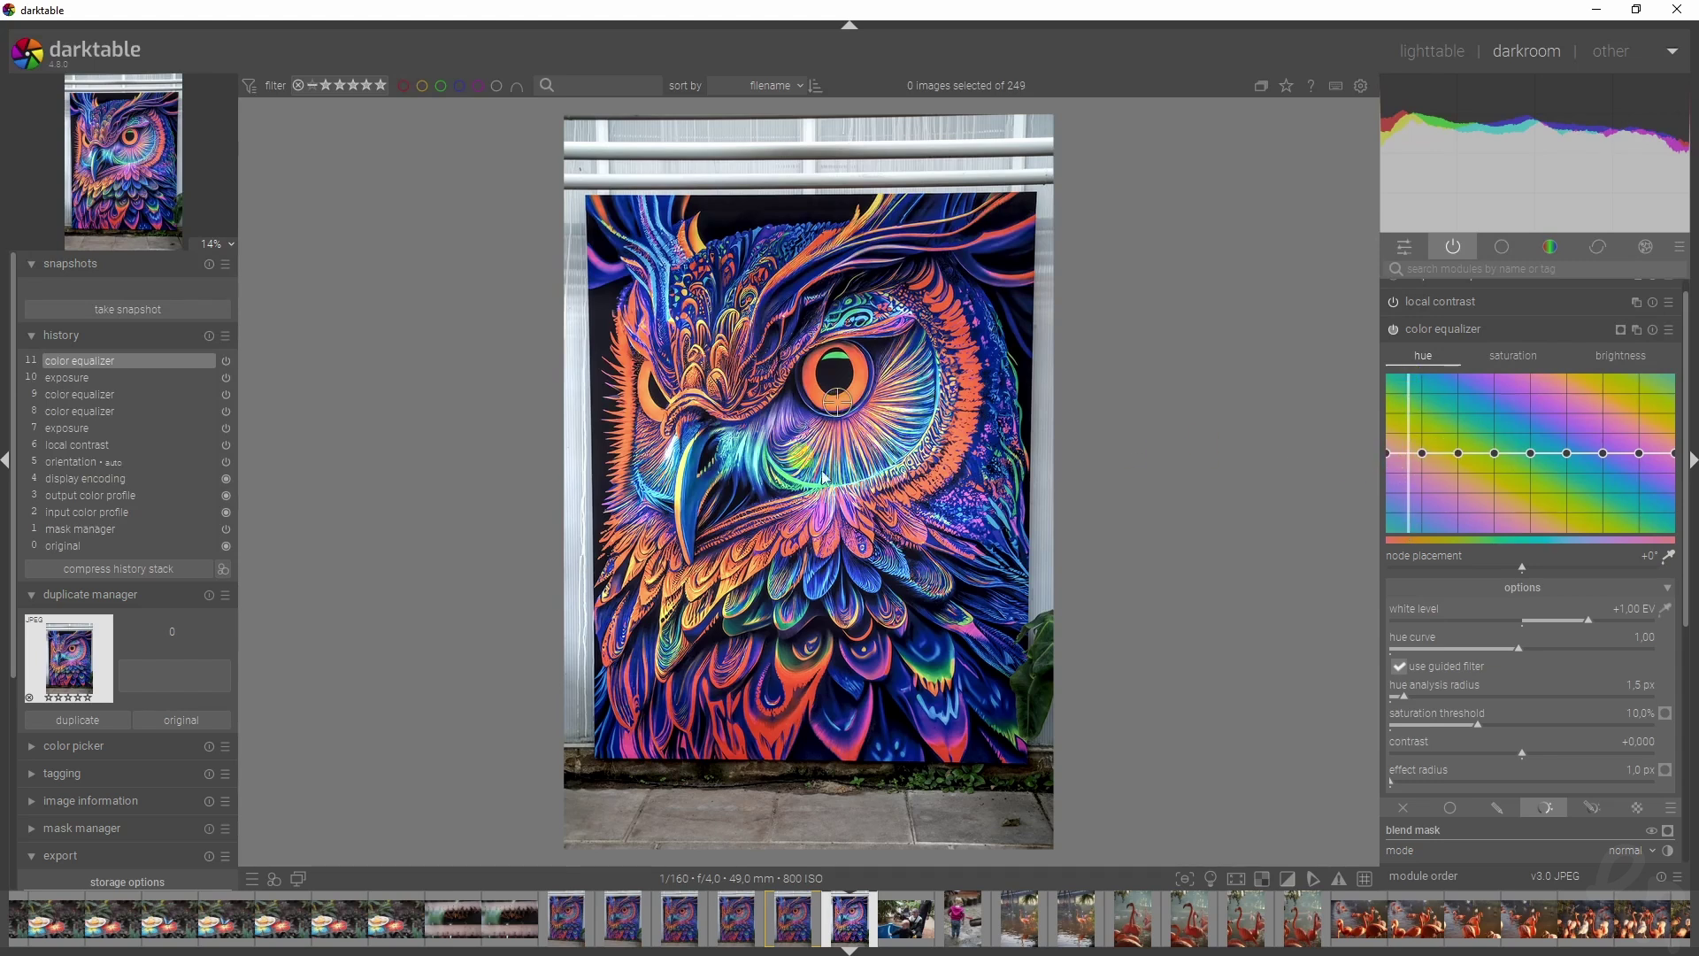
left_click_drag(1520, 569, 1427, 567)
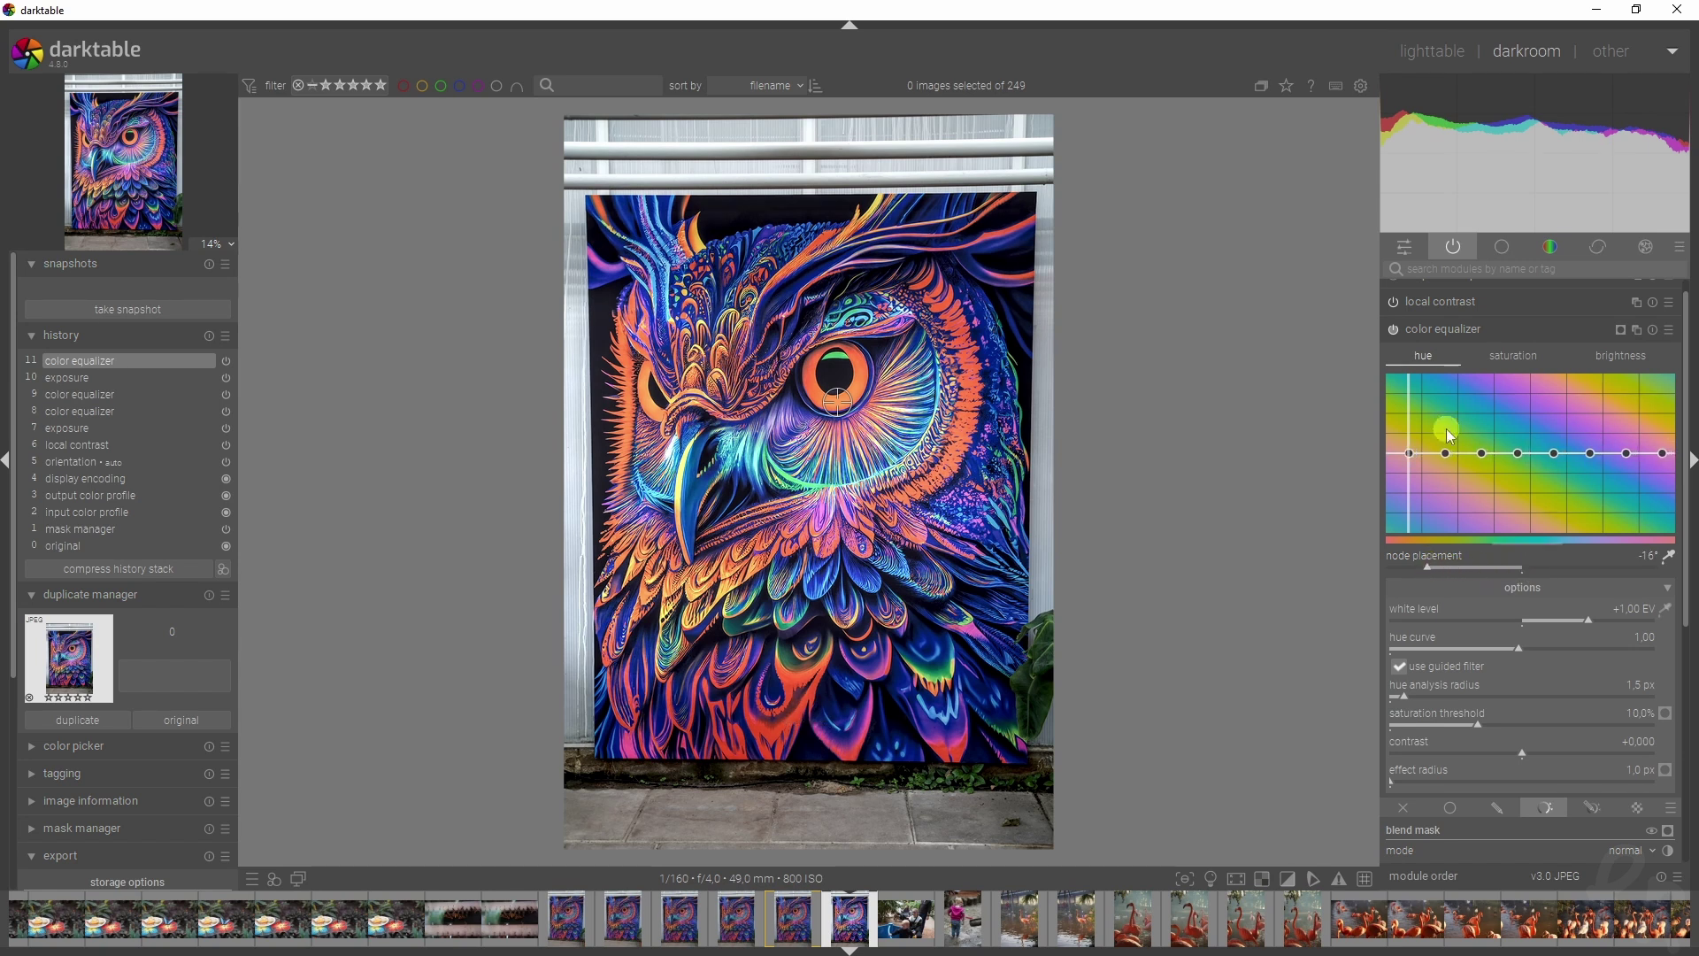
- Lower the hue node at the sampled orange to turn it pink, and compare the image with the module off and on
left_click_drag(1413, 462, 1417, 501)
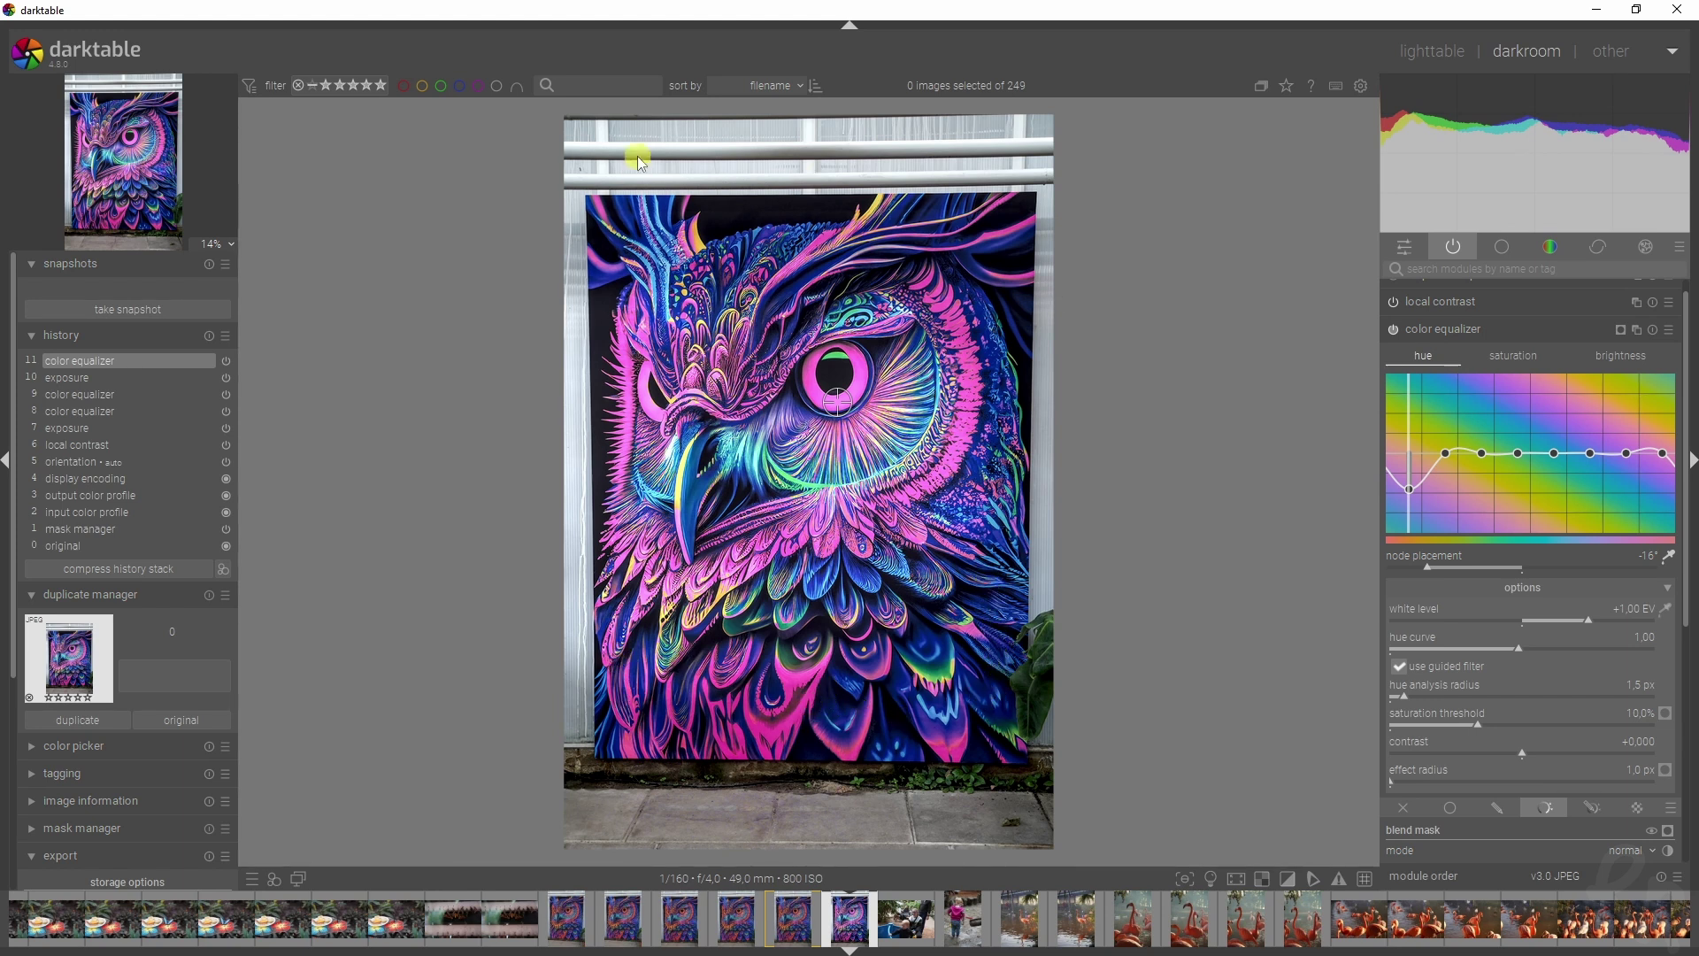
left_click(1392, 331)
left_click(1393, 331)
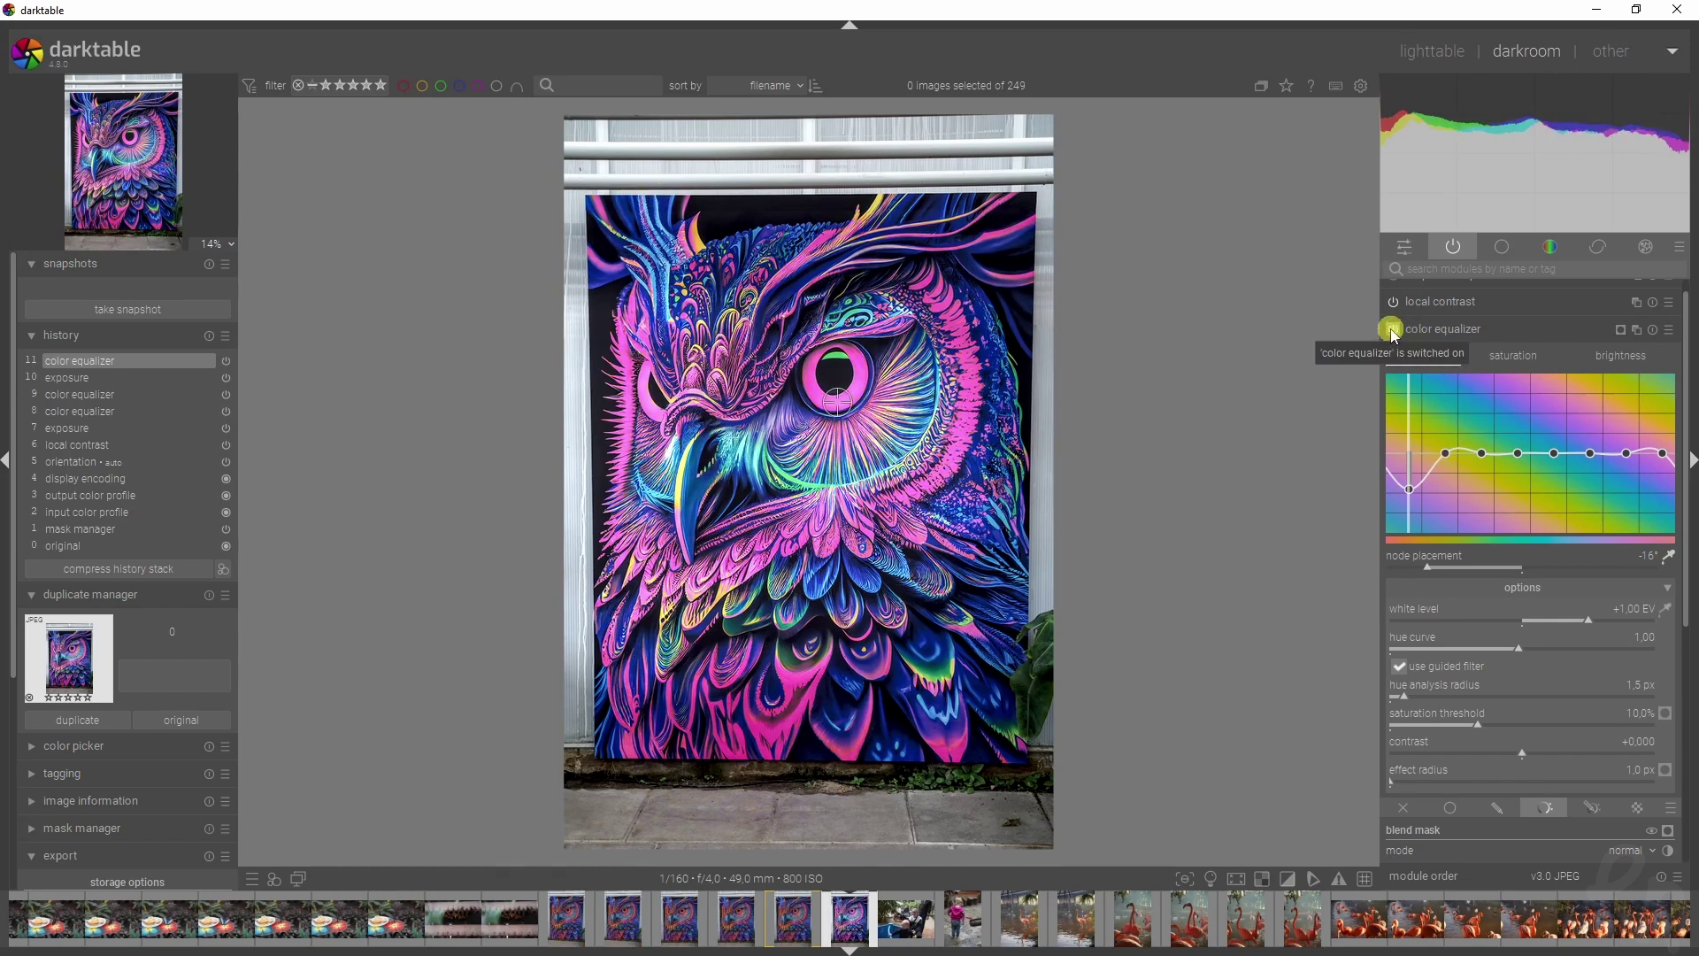
left_click(1393, 331)
left_click(1395, 331)
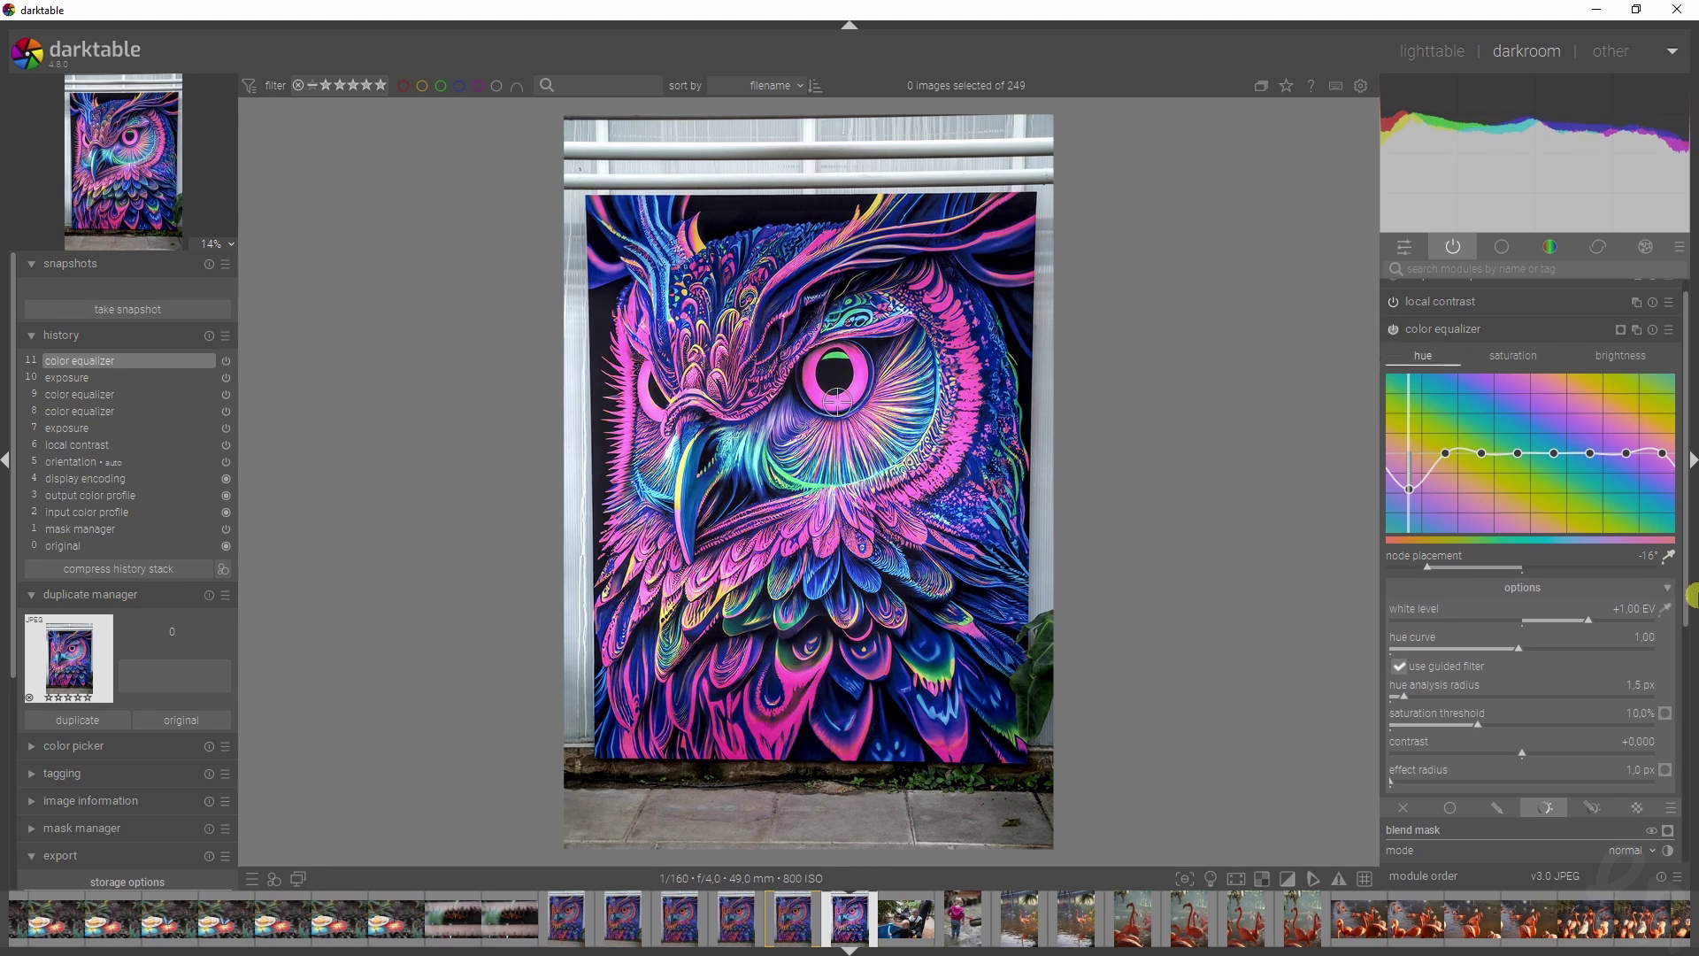
- Switch the blending to a combined drawn and parametric mask and place an ellipse over the owl's large eye
scroll(1680, 596, "down", 5)
left_click(1595, 576)
left_click_drag(1682, 619, 1686, 682)
left_click(1610, 607)
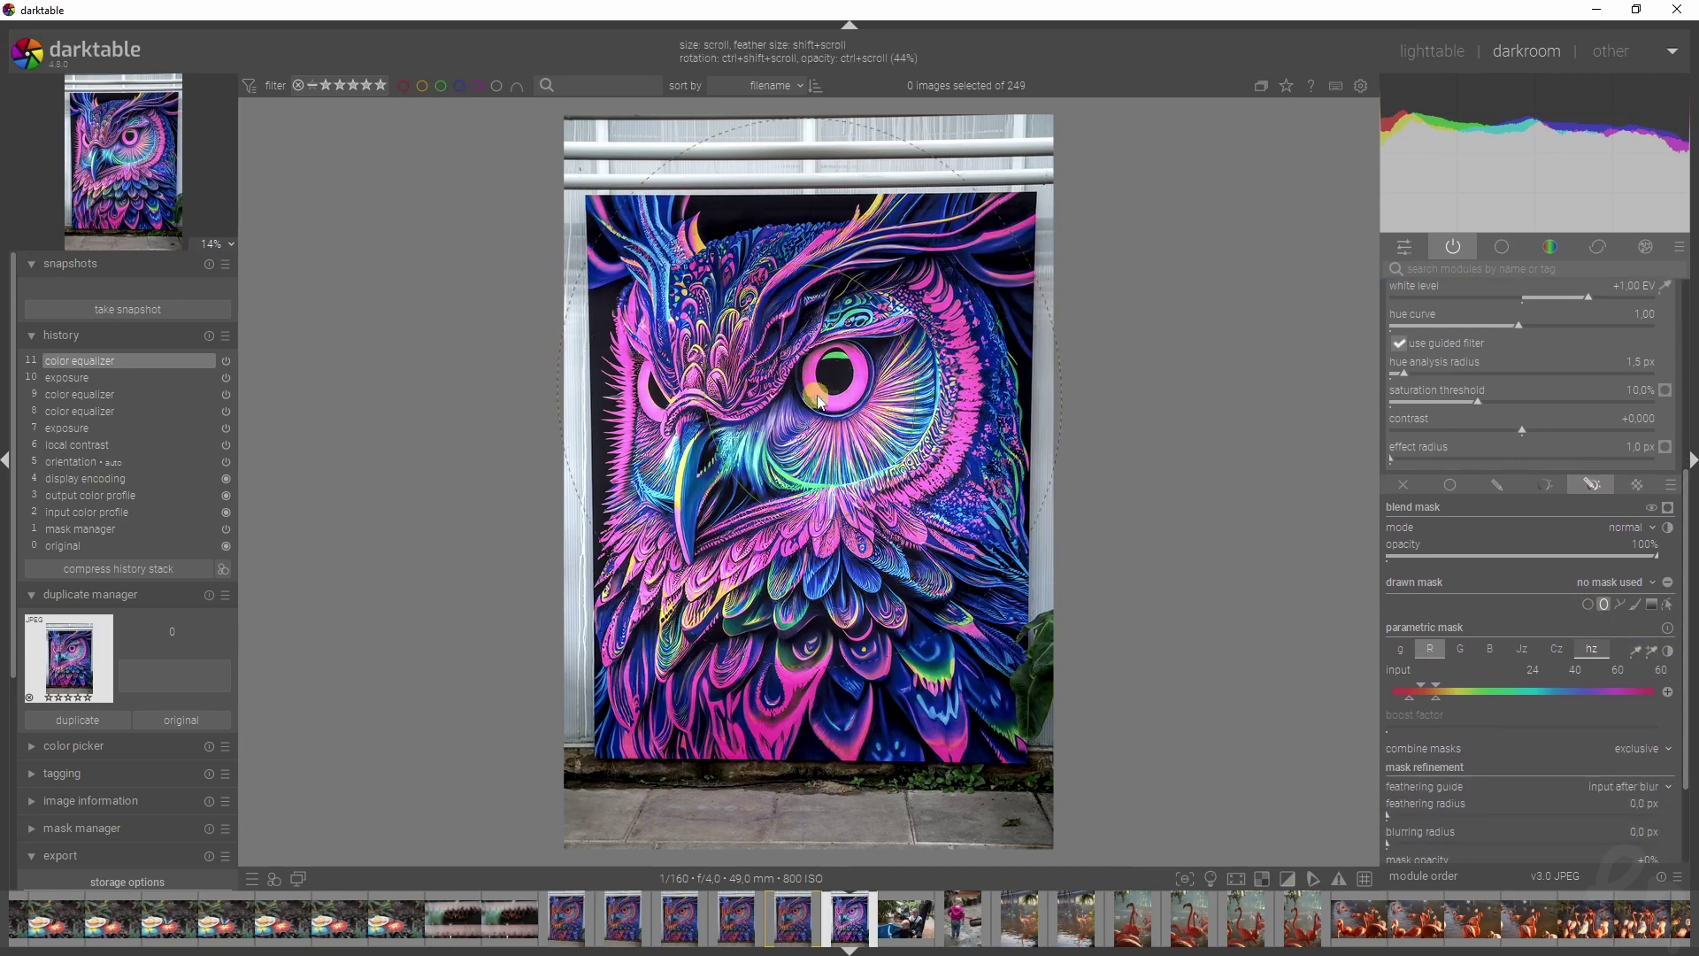
left_click(843, 416)
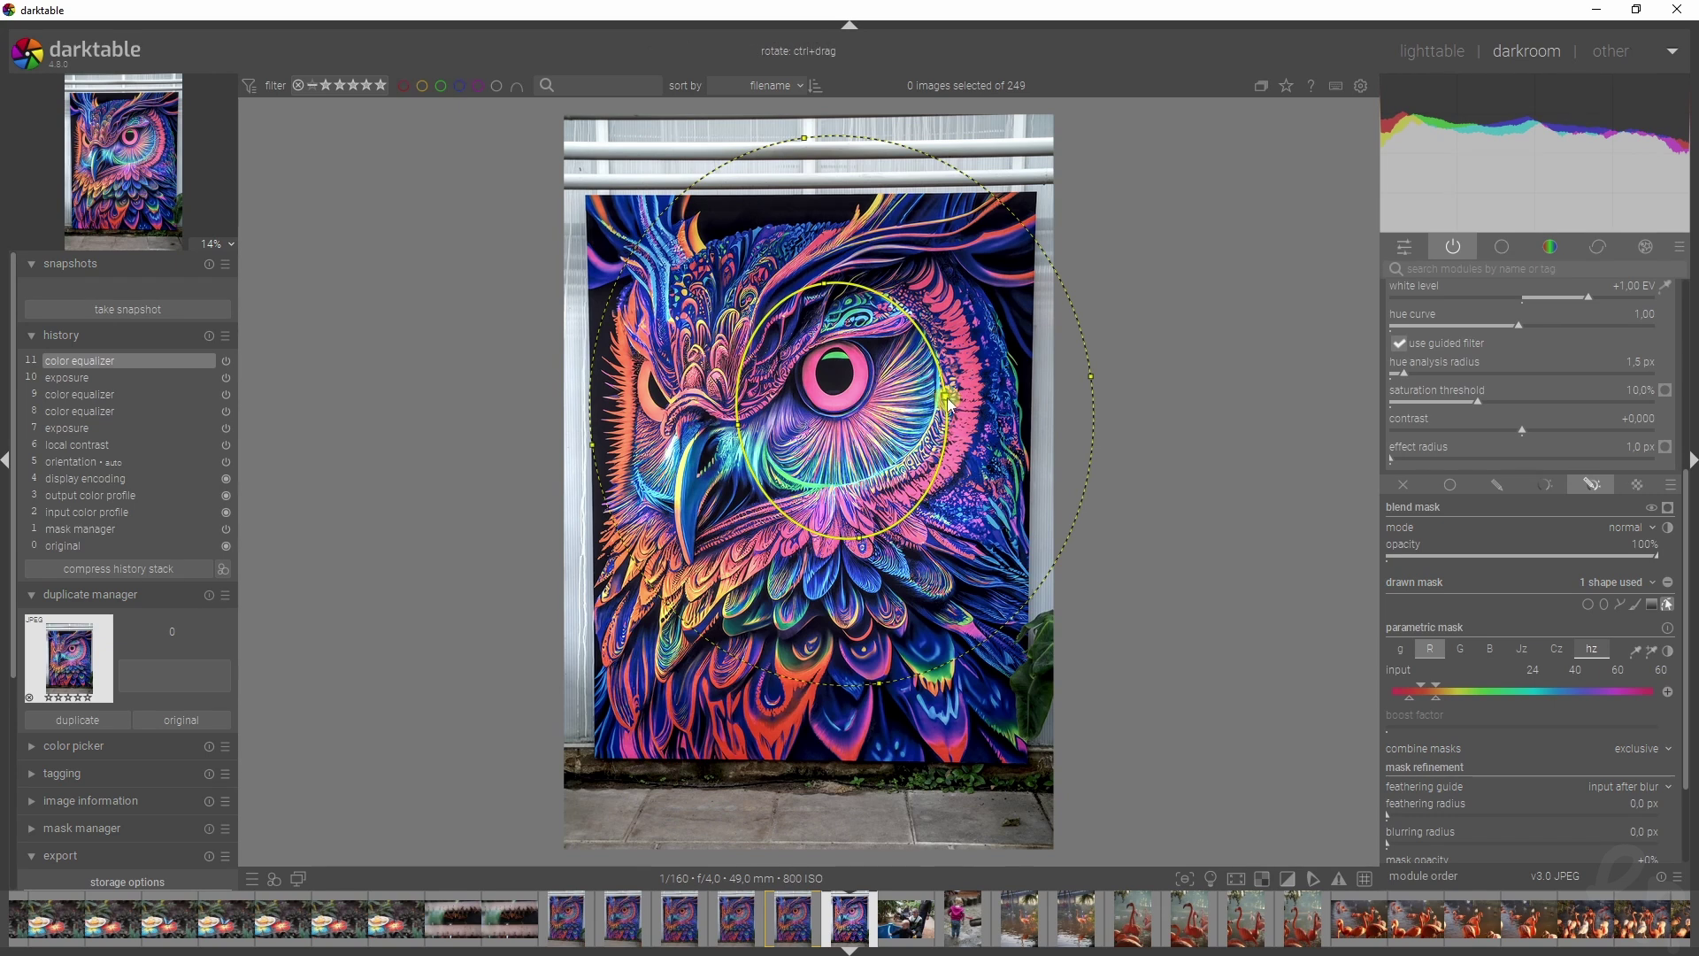
- Center the ellipse on the eye, shrink it and its feather around the iris, and check the combined mask with the overlay
left_click_drag(894, 403, 876, 385)
left_click_drag(823, 285, 841, 312)
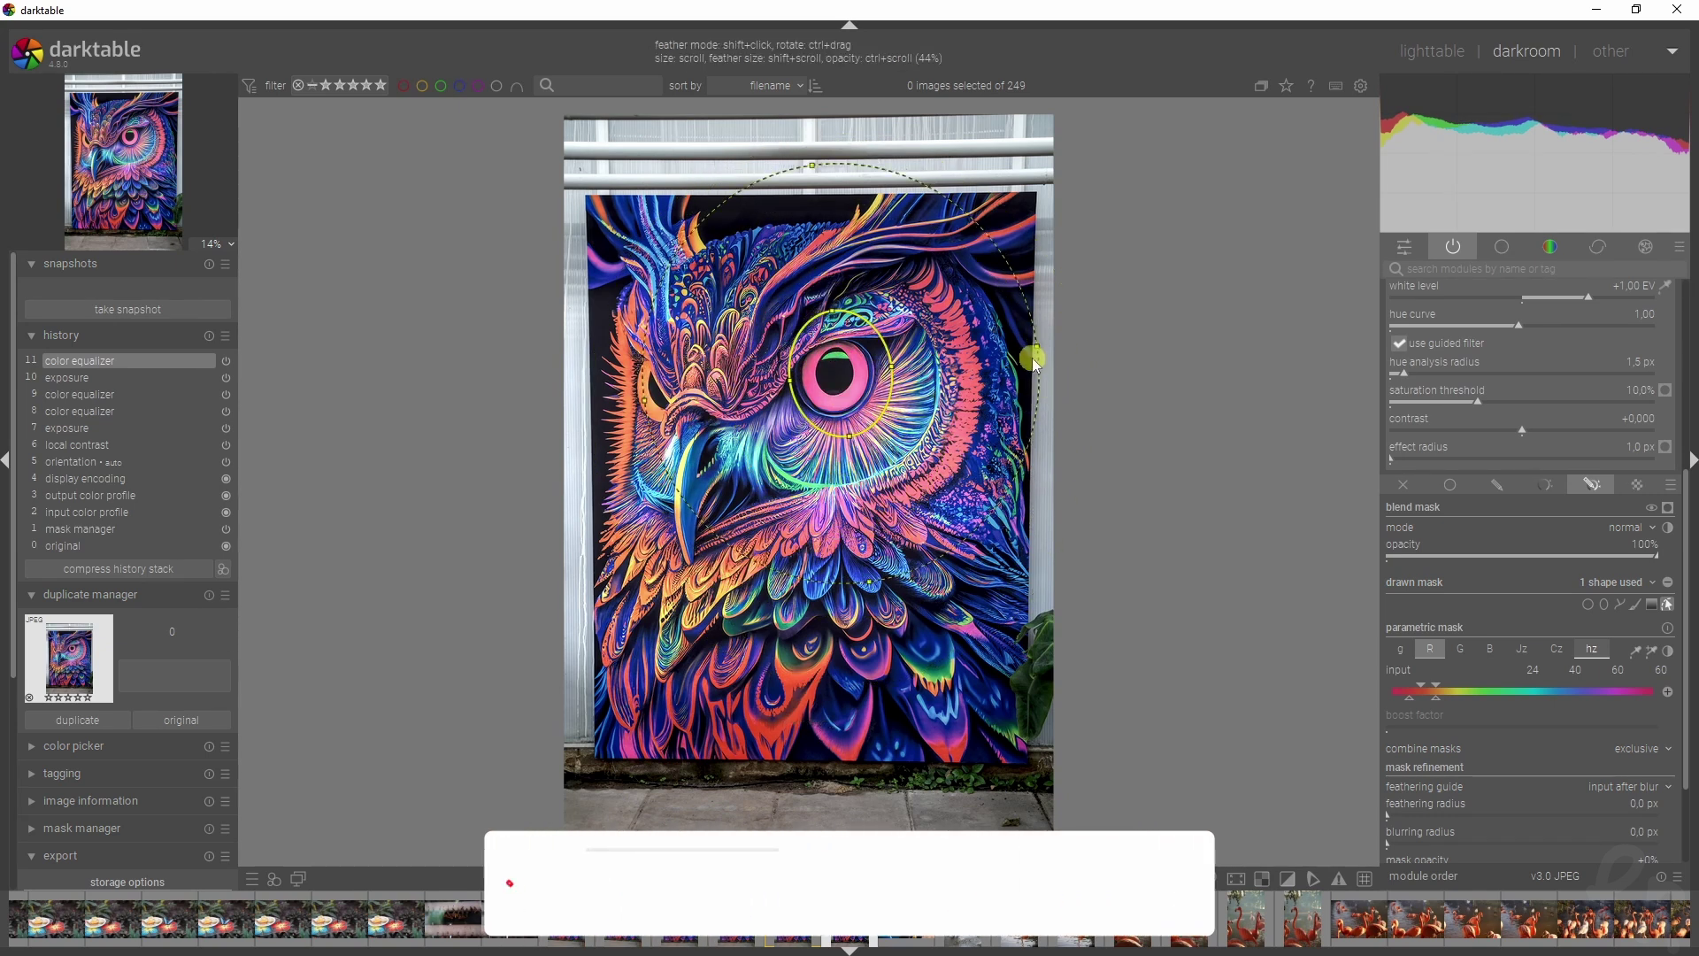
left_click_drag(1036, 350, 943, 361)
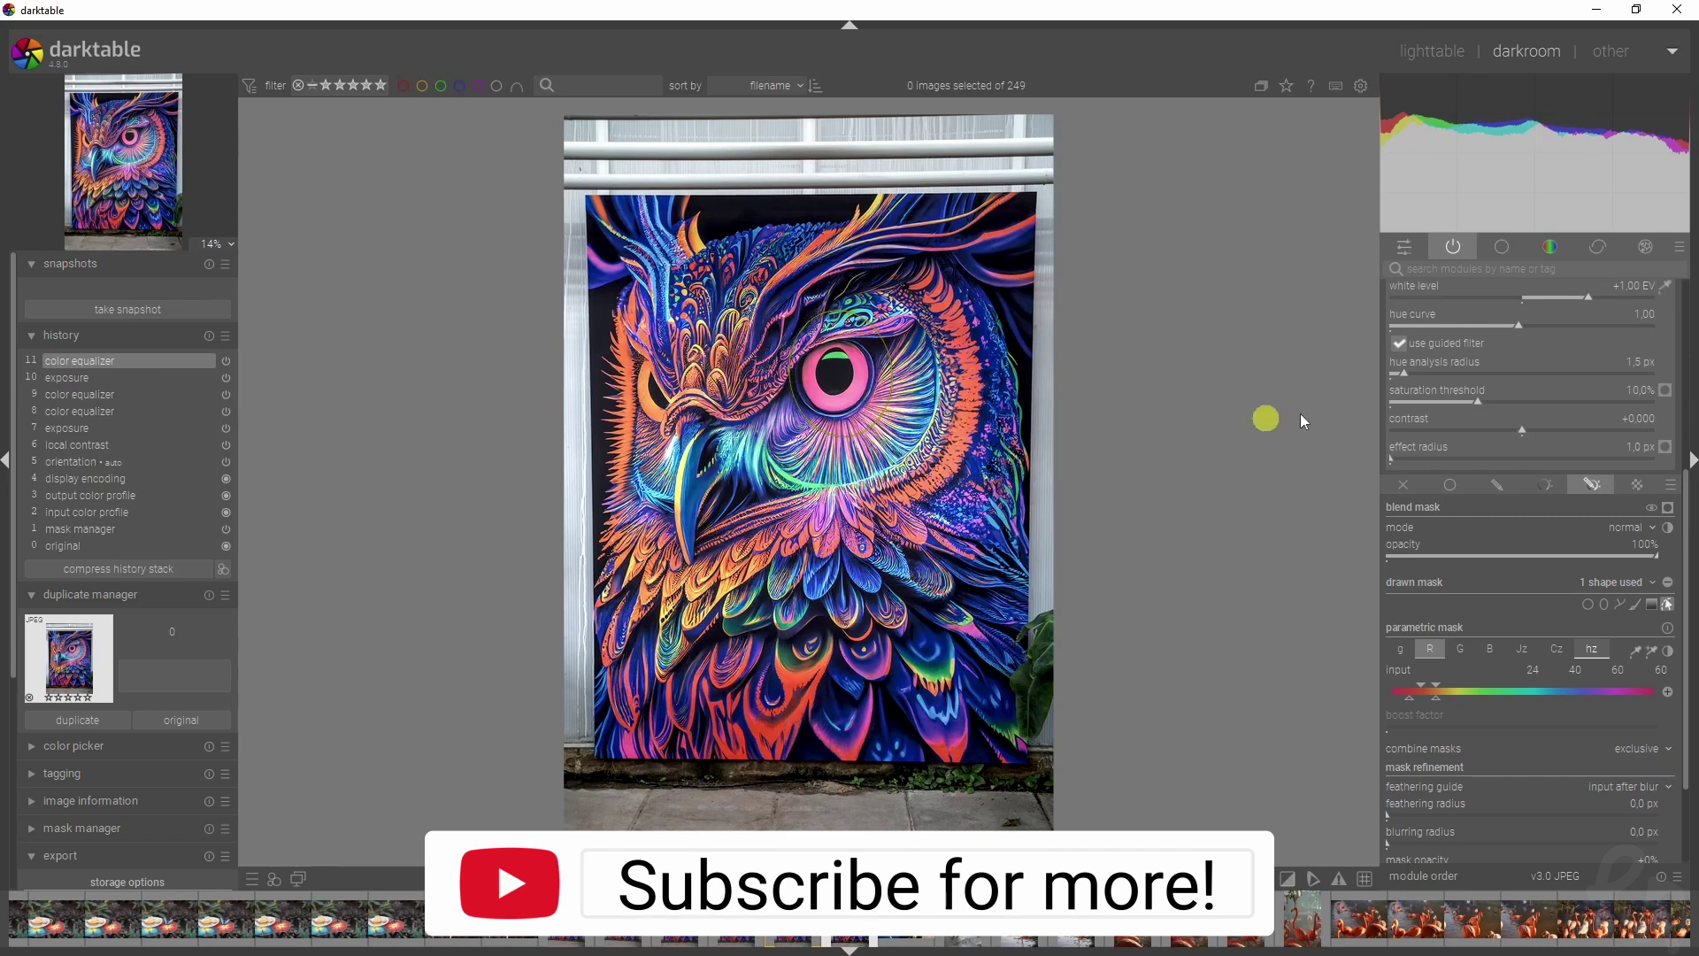
left_click(1668, 507)
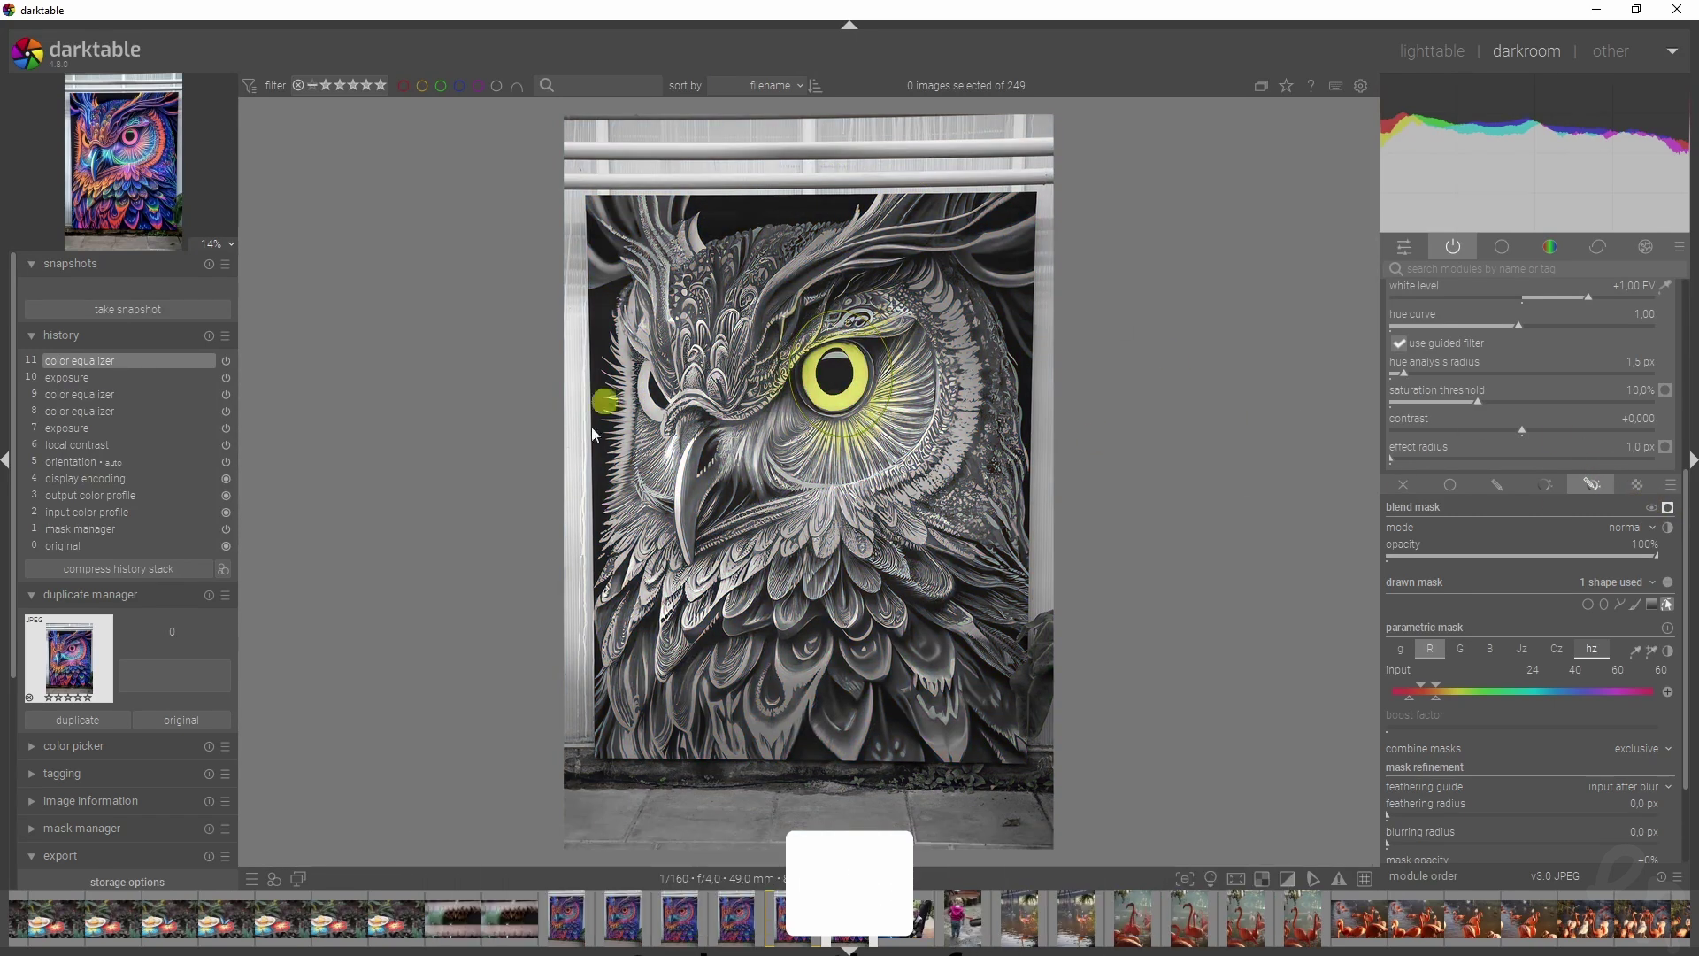
left_click(1668, 507)
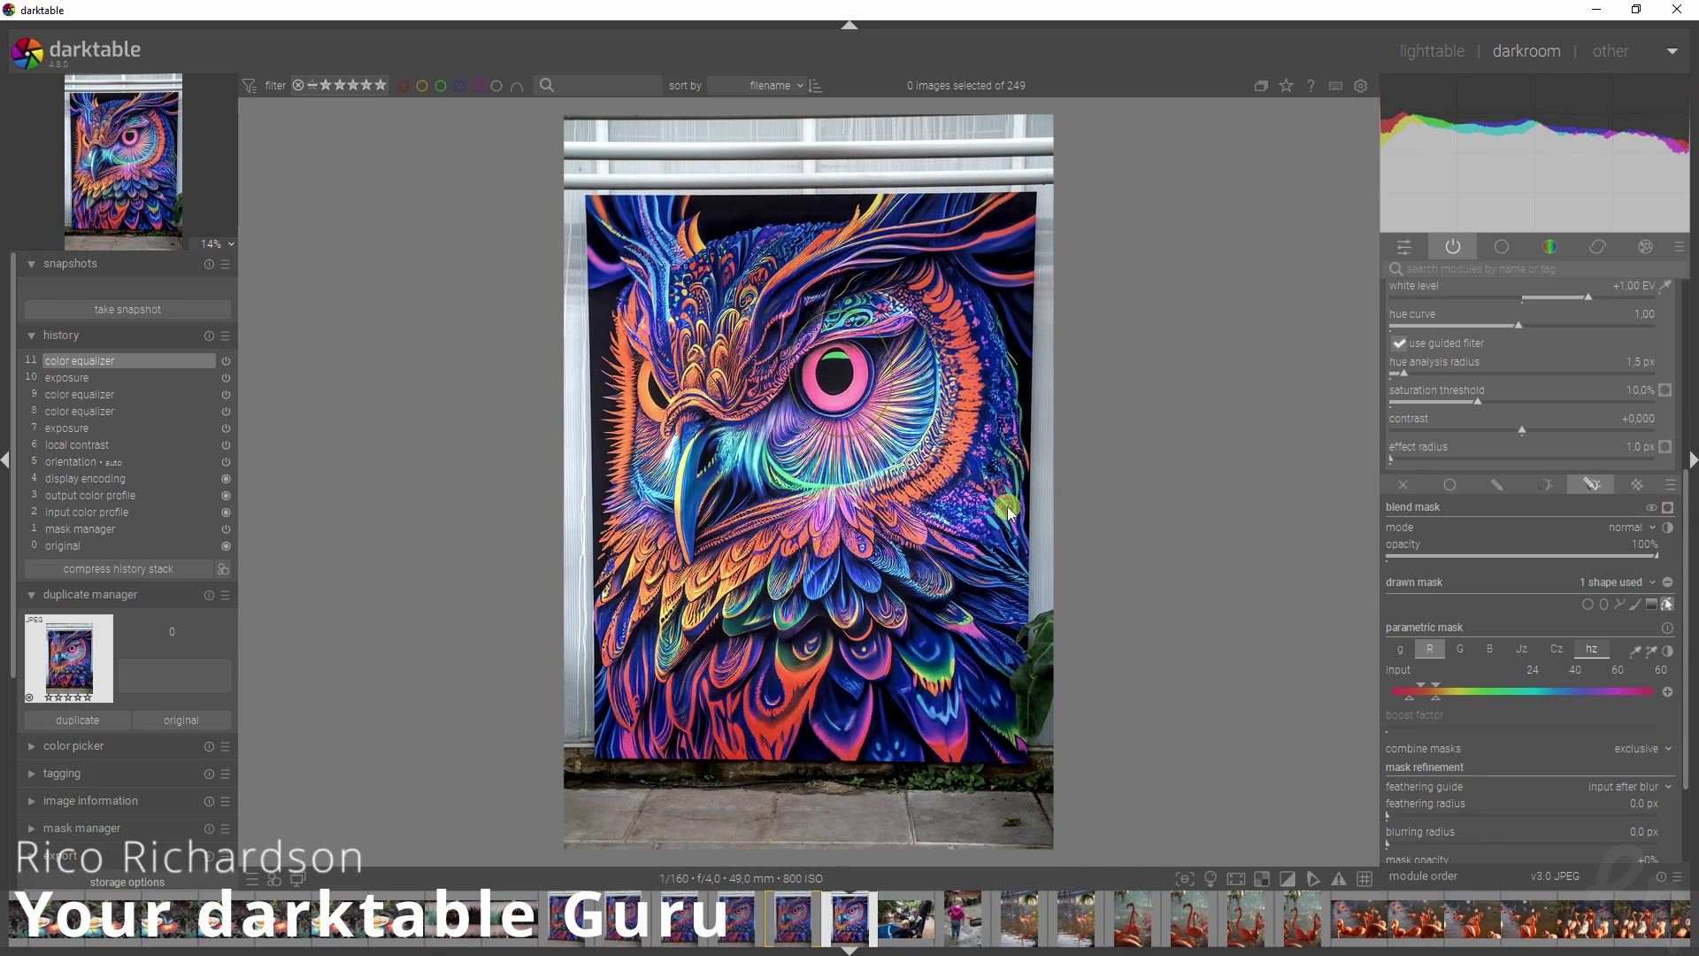